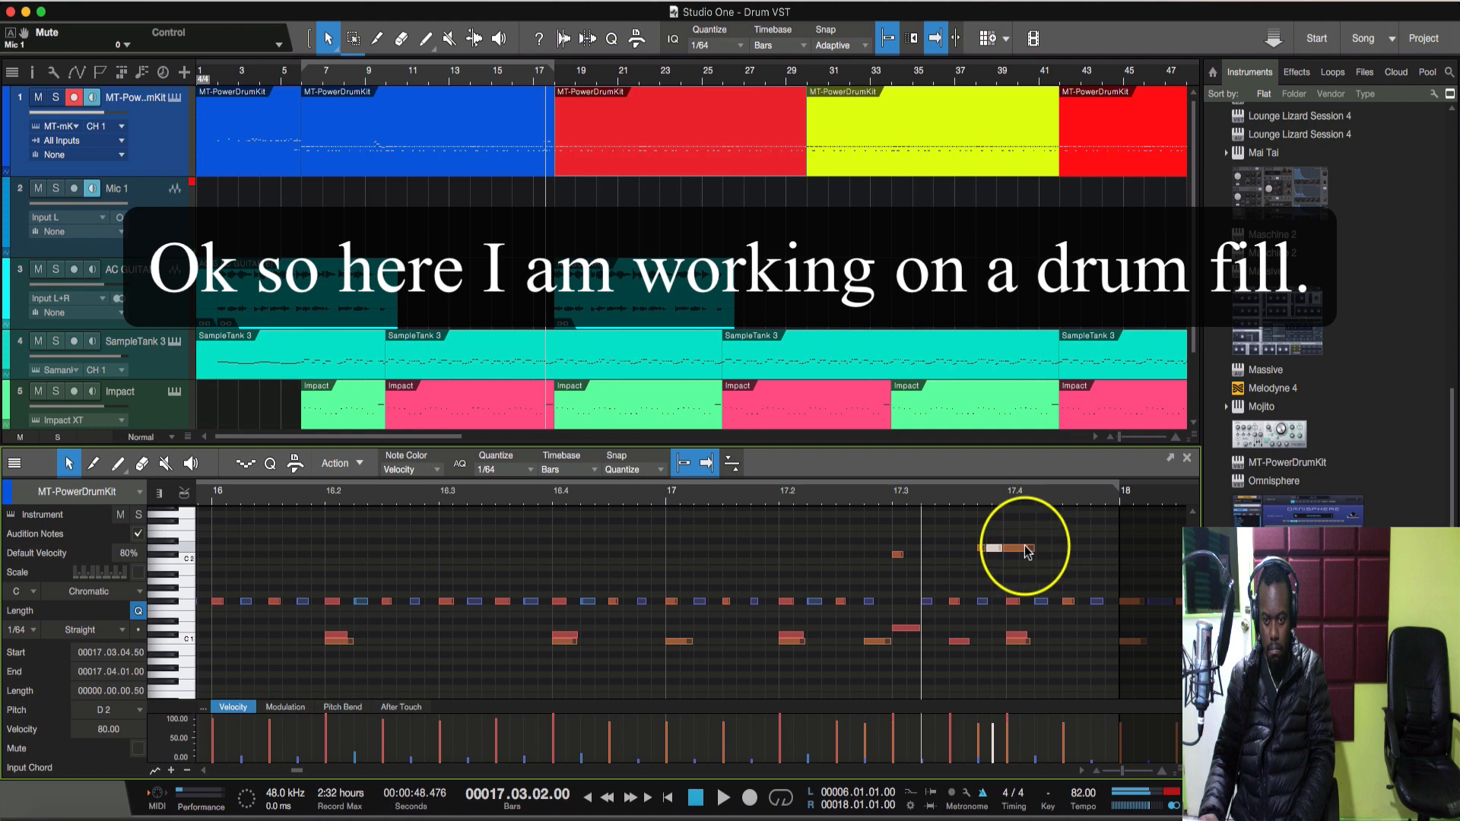
Extend the drum fill after beat 17.4 with a C 2 note and an A 1 note at 17.04.03.00, and play it back.
left_click_drag(1027, 547, 1085, 583)
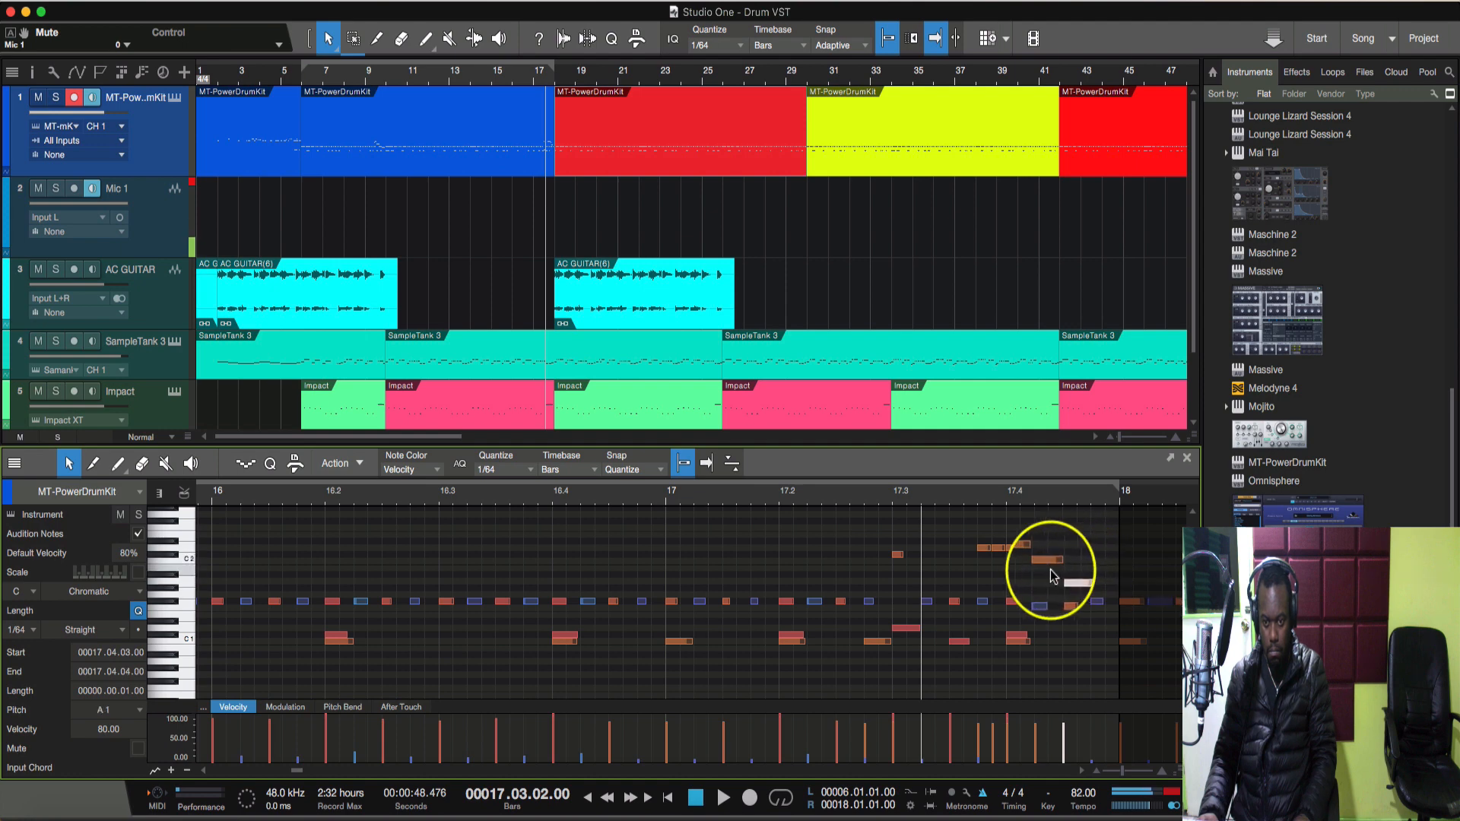
key("space")
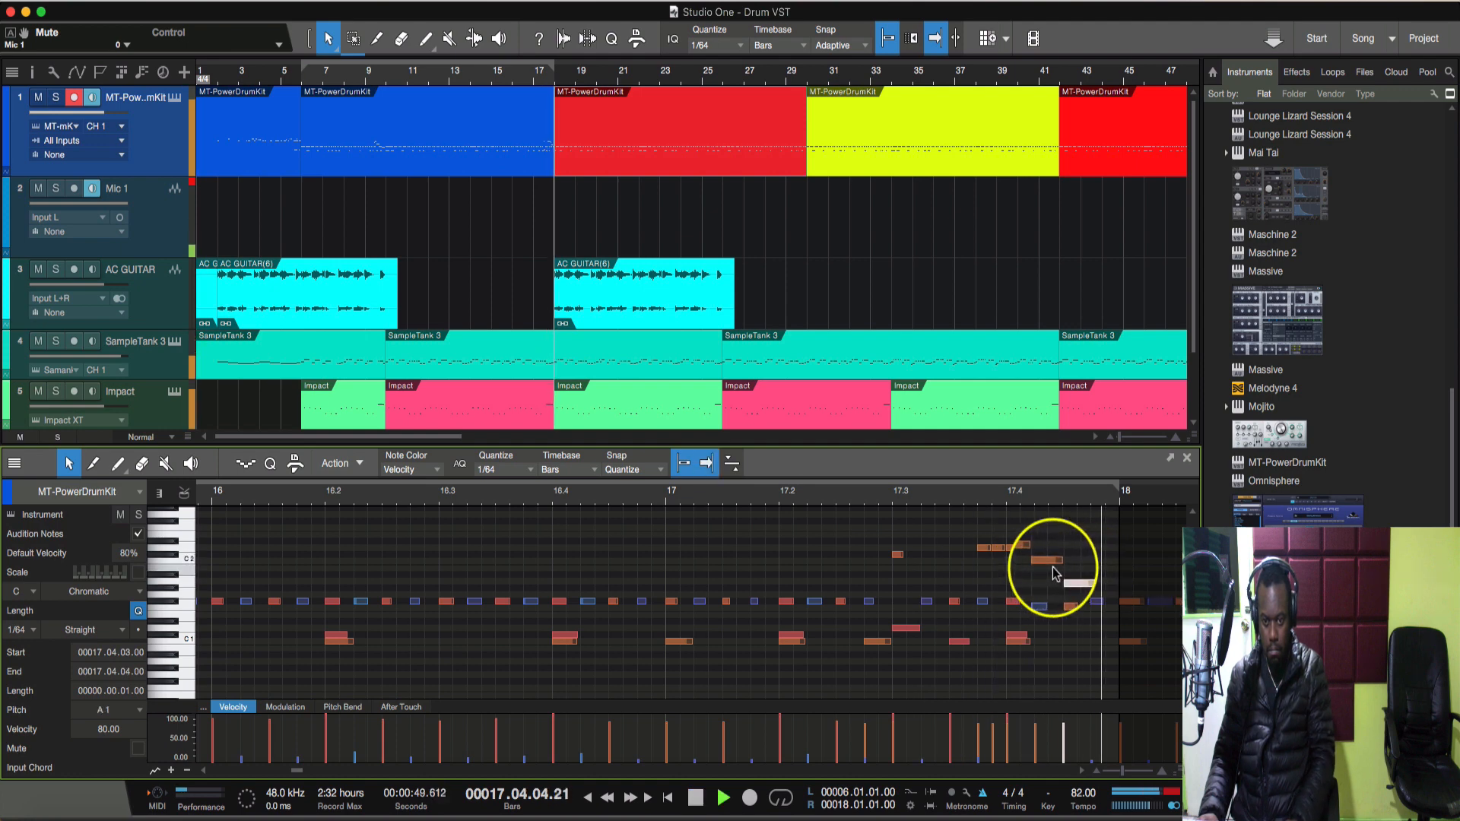
key("space")
key("space")
key("space")
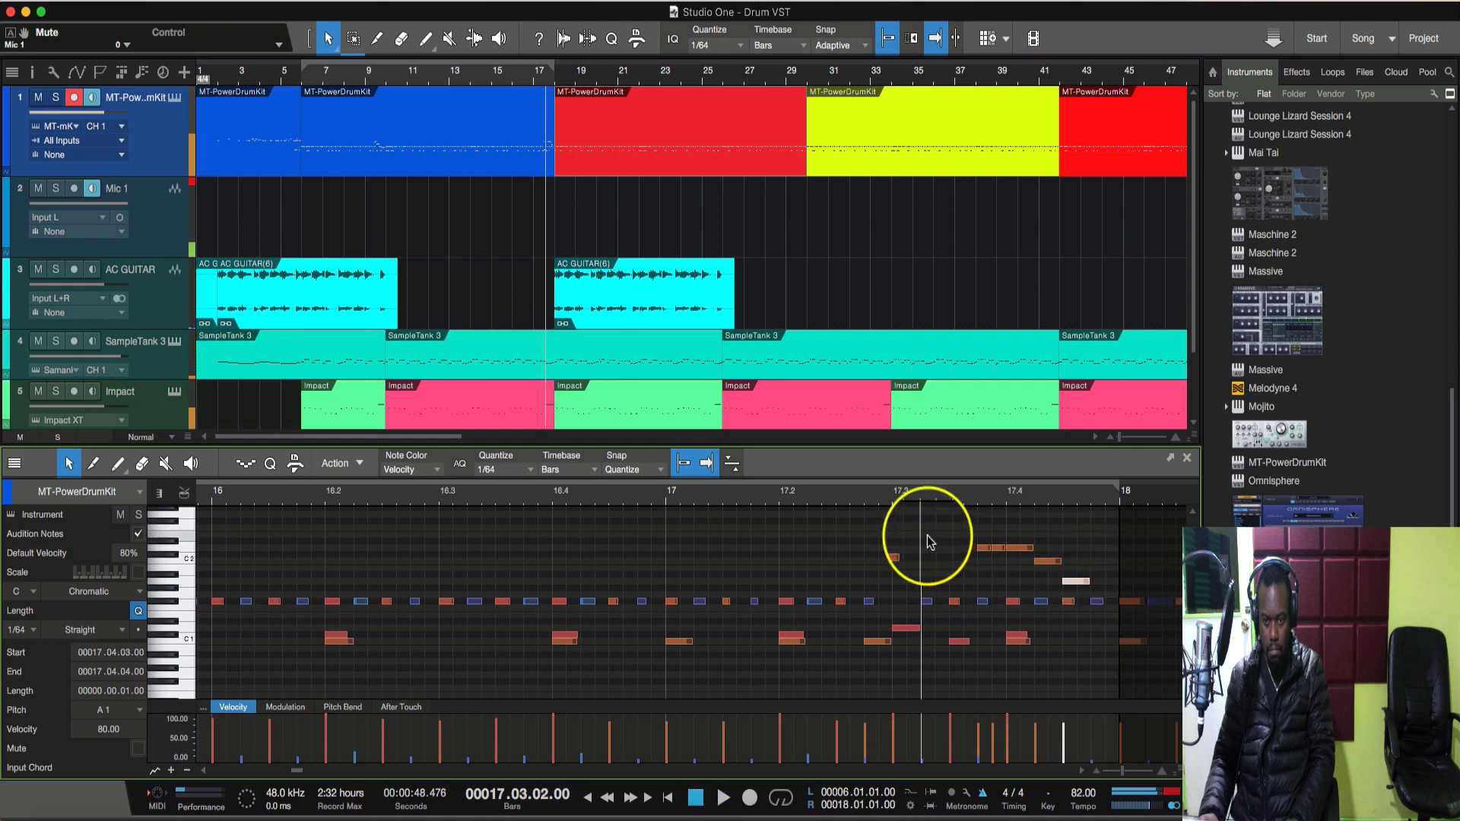
key("space")
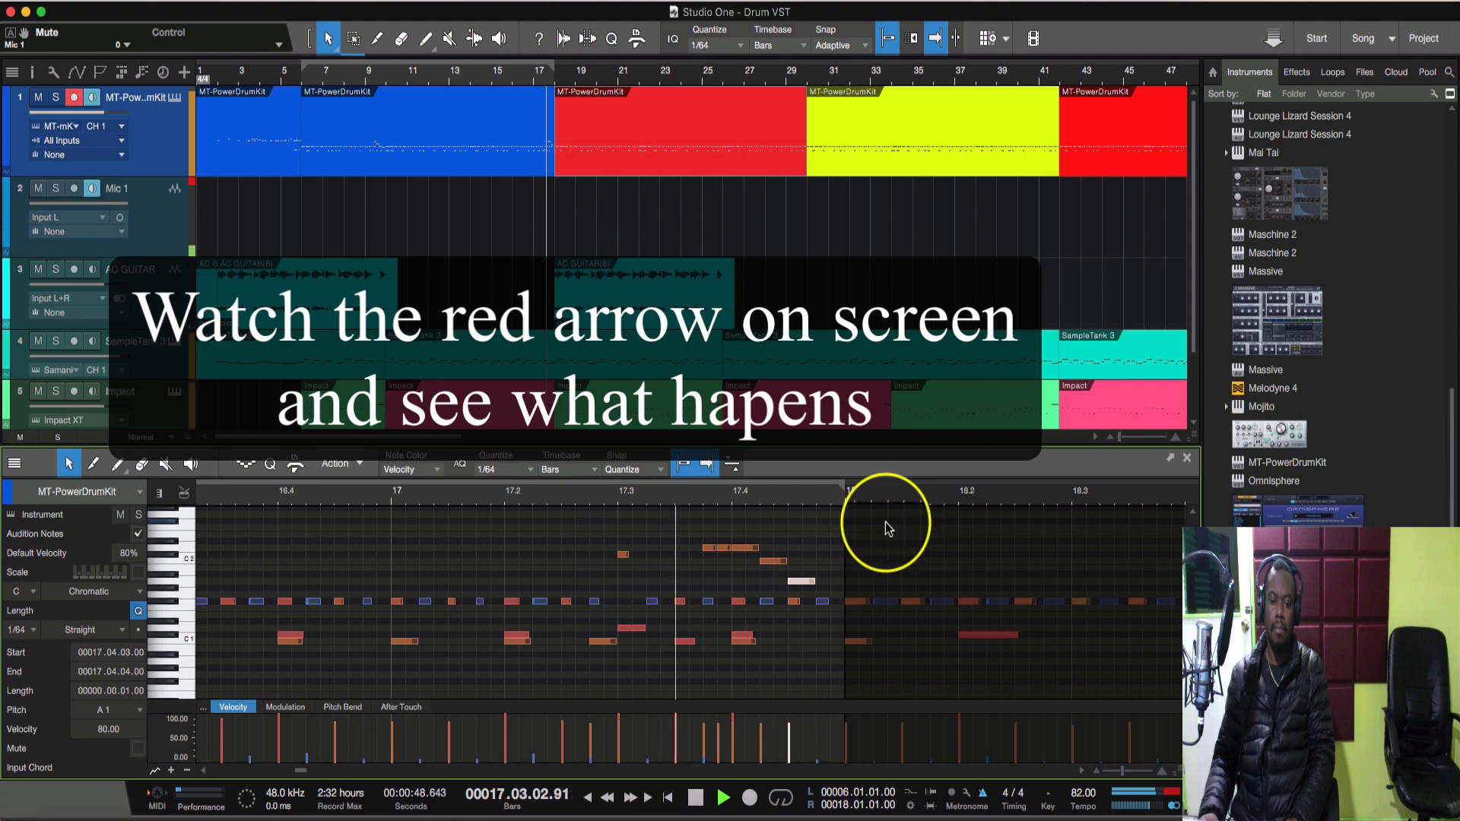
key("space")
Shorten the C 2 note at 17.04.02.00, add a short C 2 note at 17.04.02.75, and play the fill.
left_click_drag(785, 564, 772, 566)
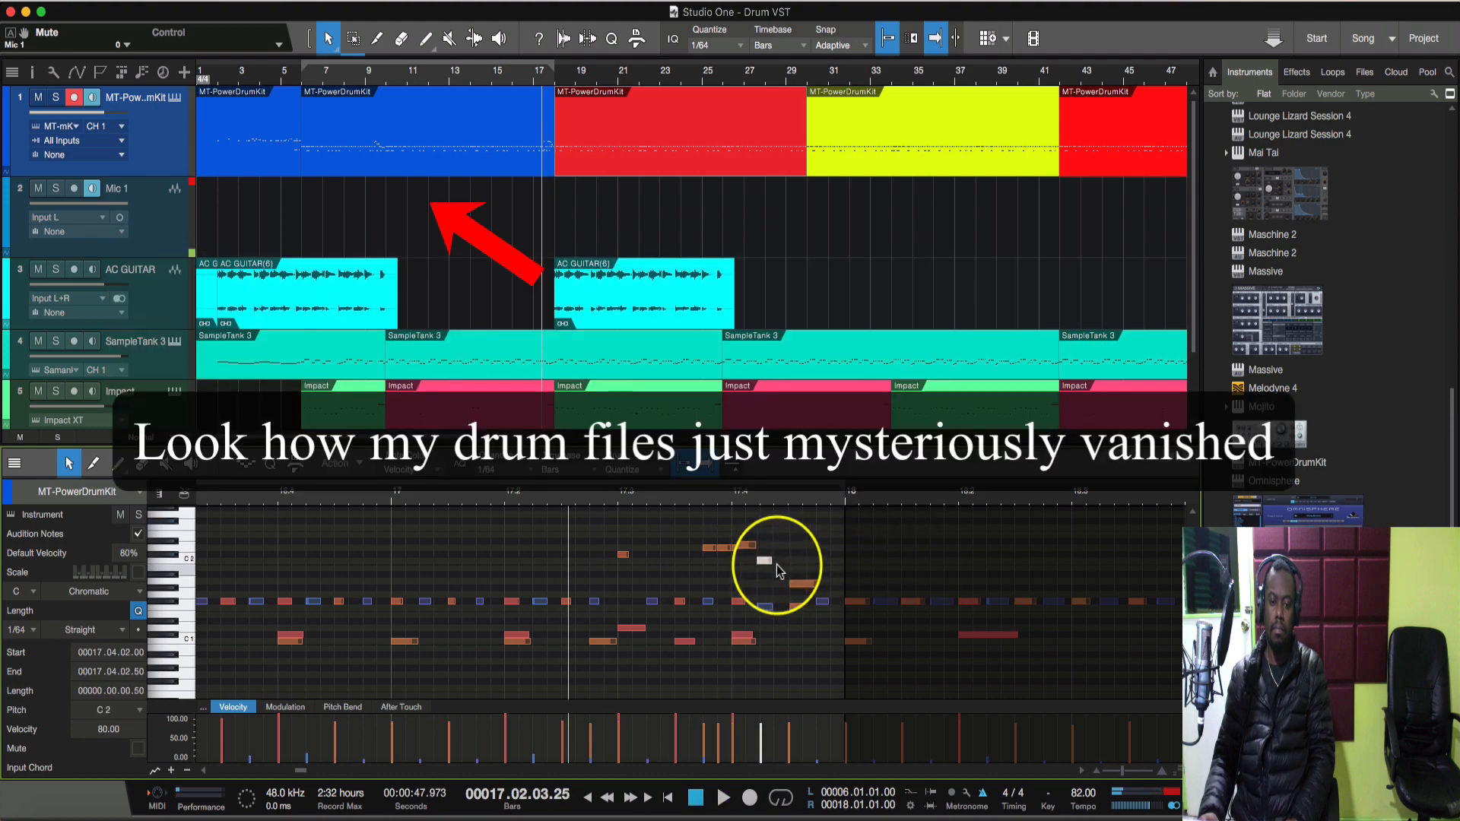
double_click(782, 564)
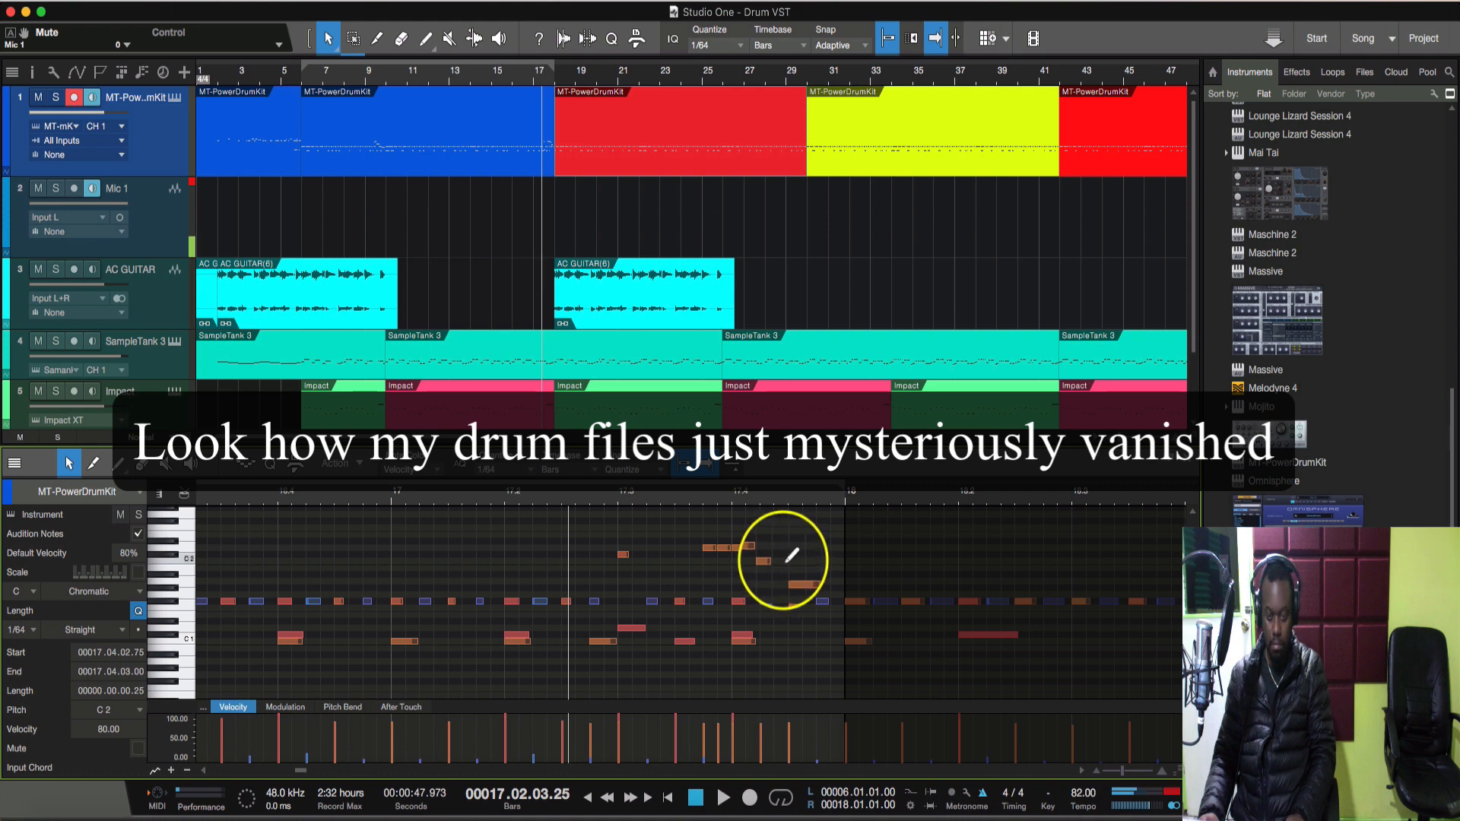
left_click_drag(774, 505, 776, 535)
key("space")
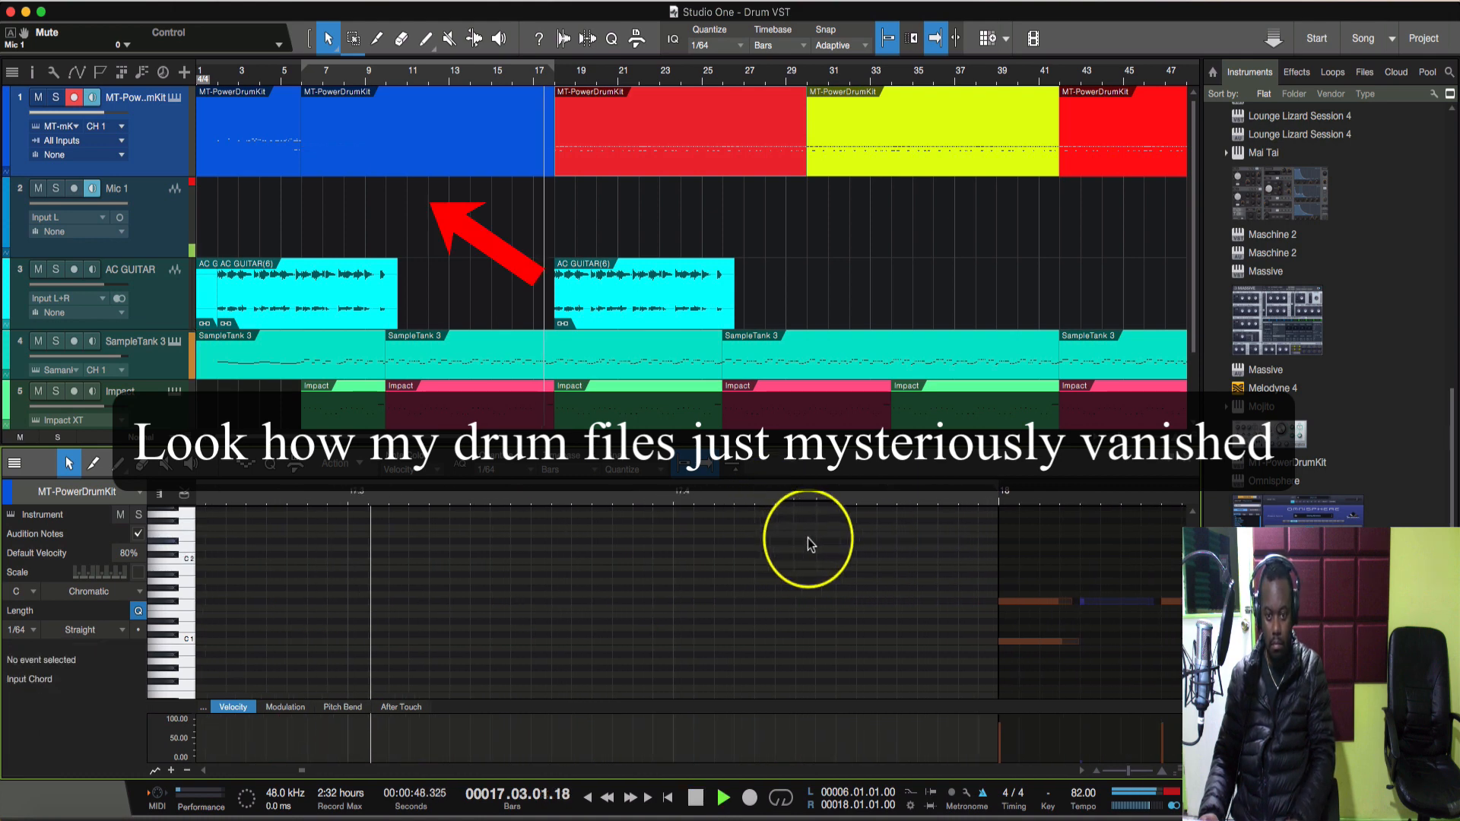
key("space")
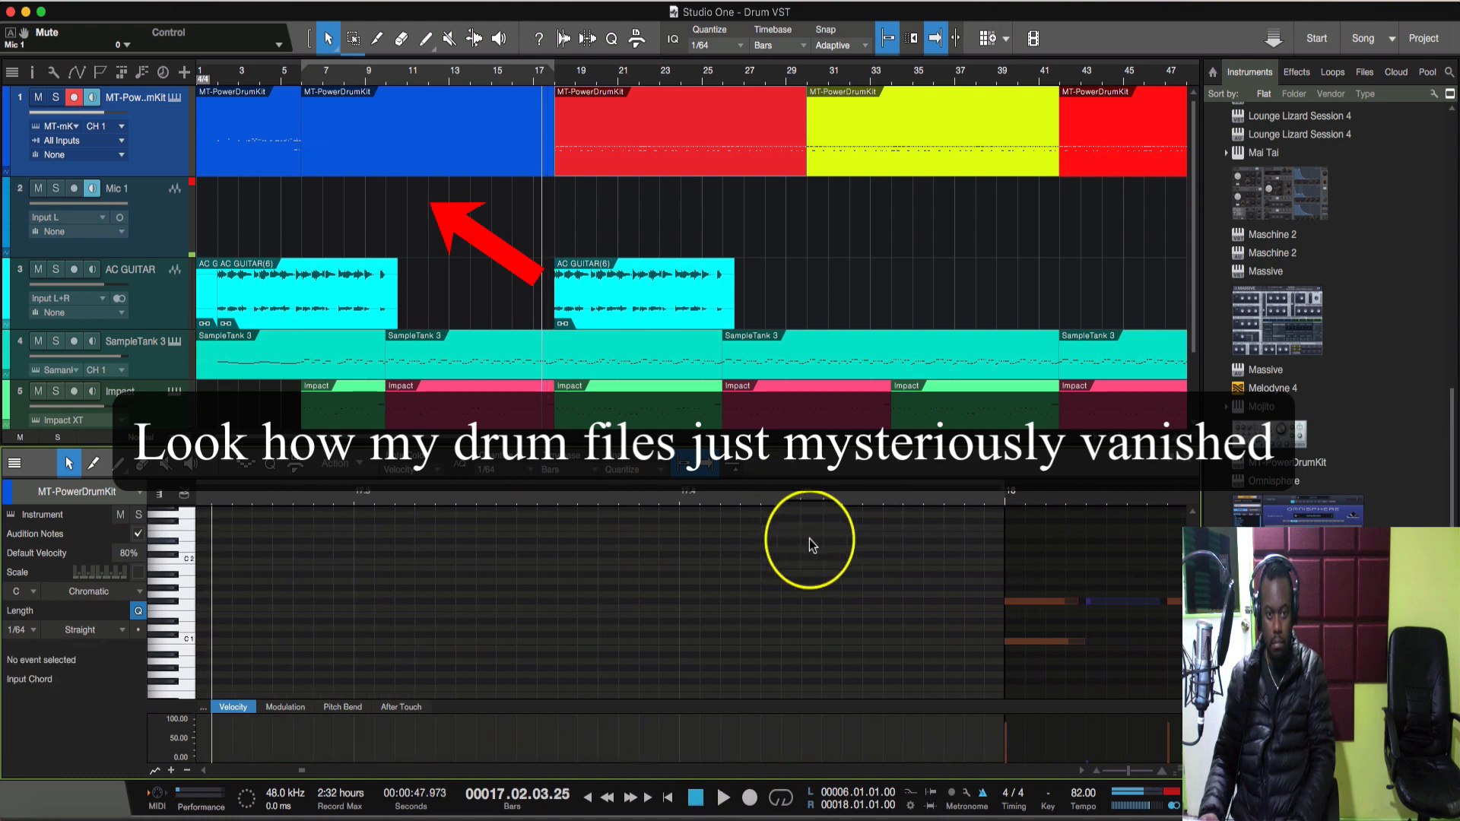
Undo the latest note edits in the drum part to try to bring back the missing notes.
left_click(818, 536)
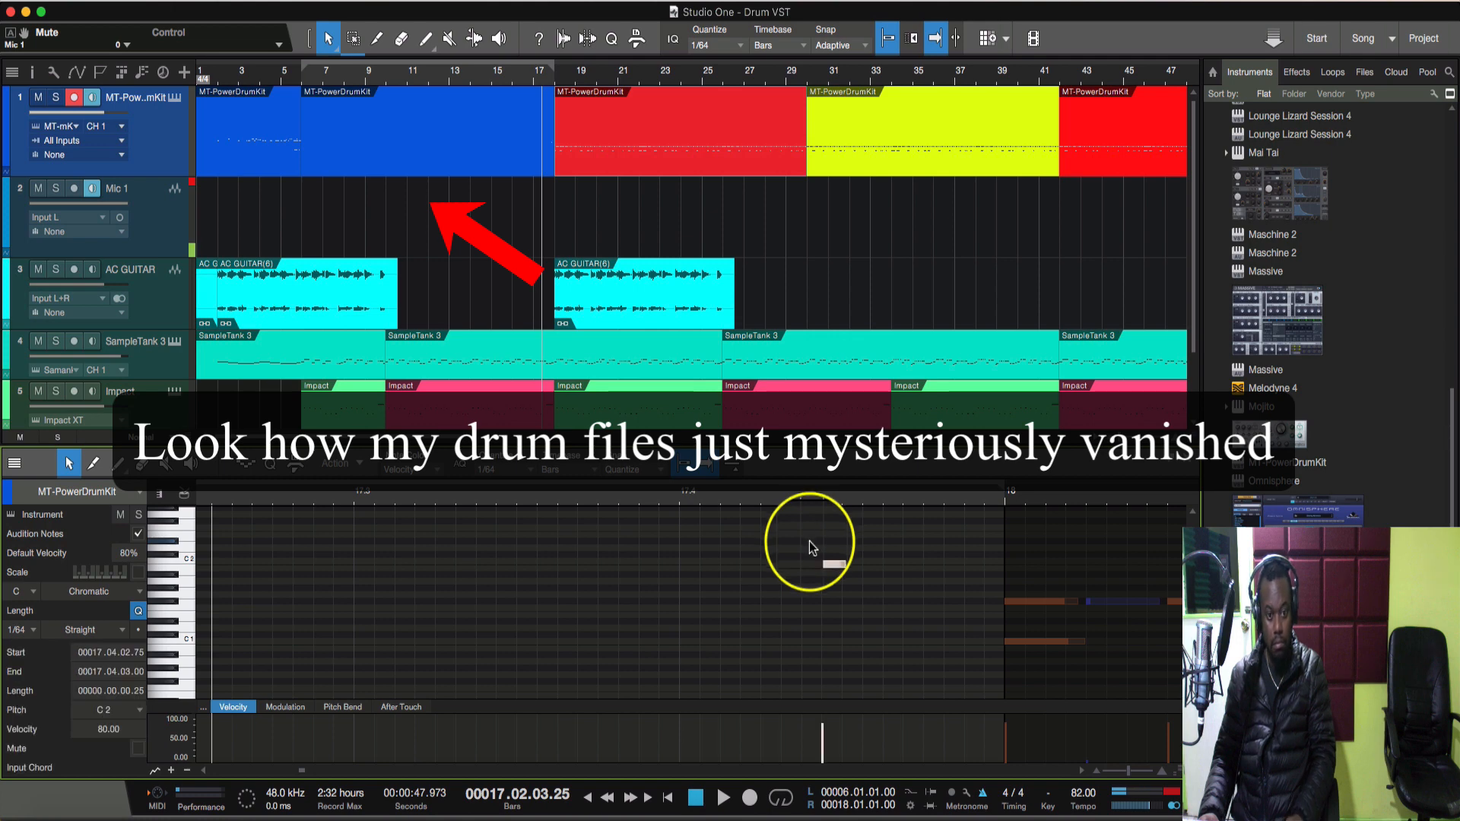
scroll(815, 555, "down", 3)
scroll(815, 550, "up", 5)
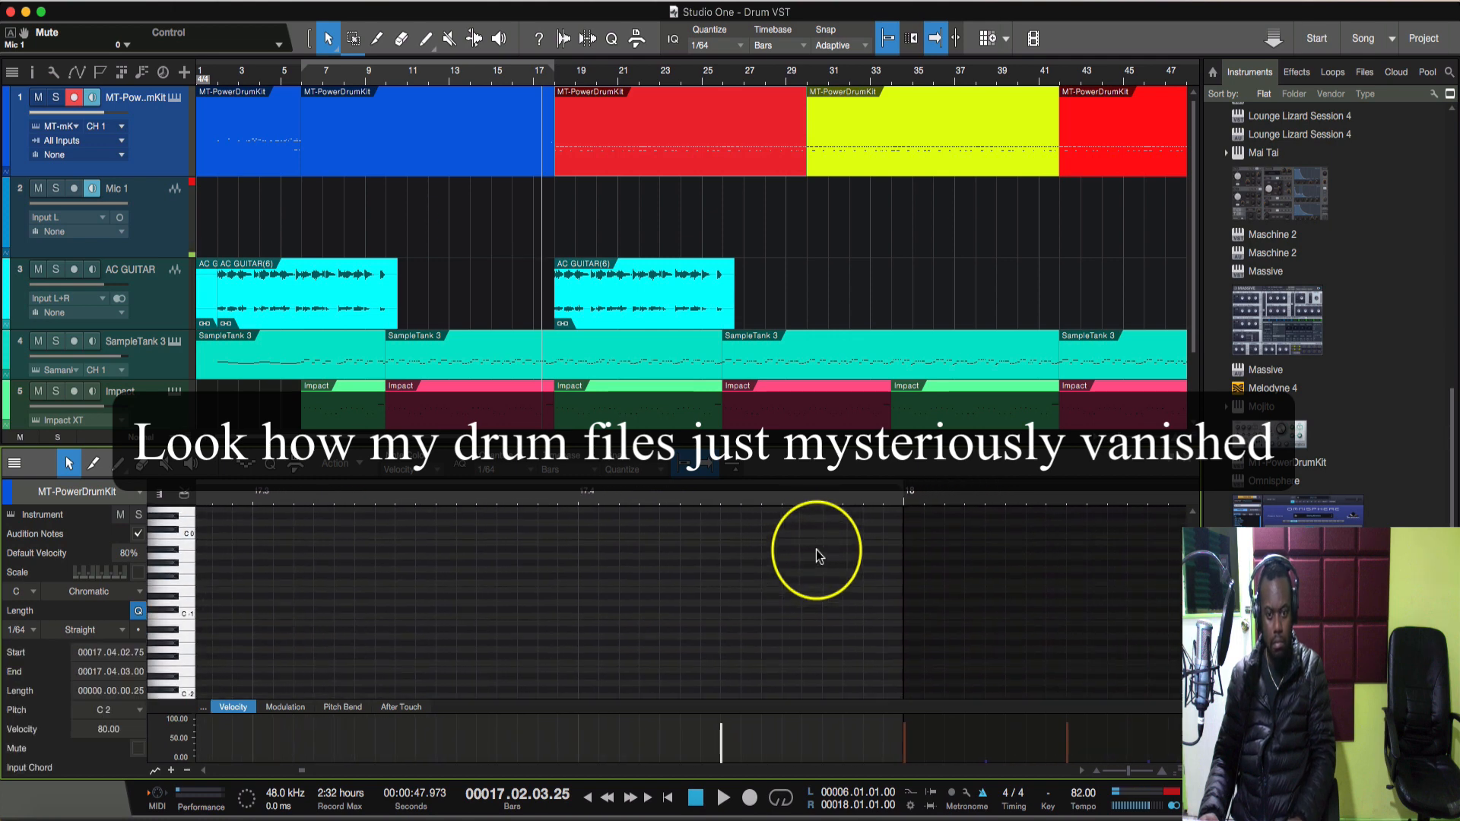
key("super+z")
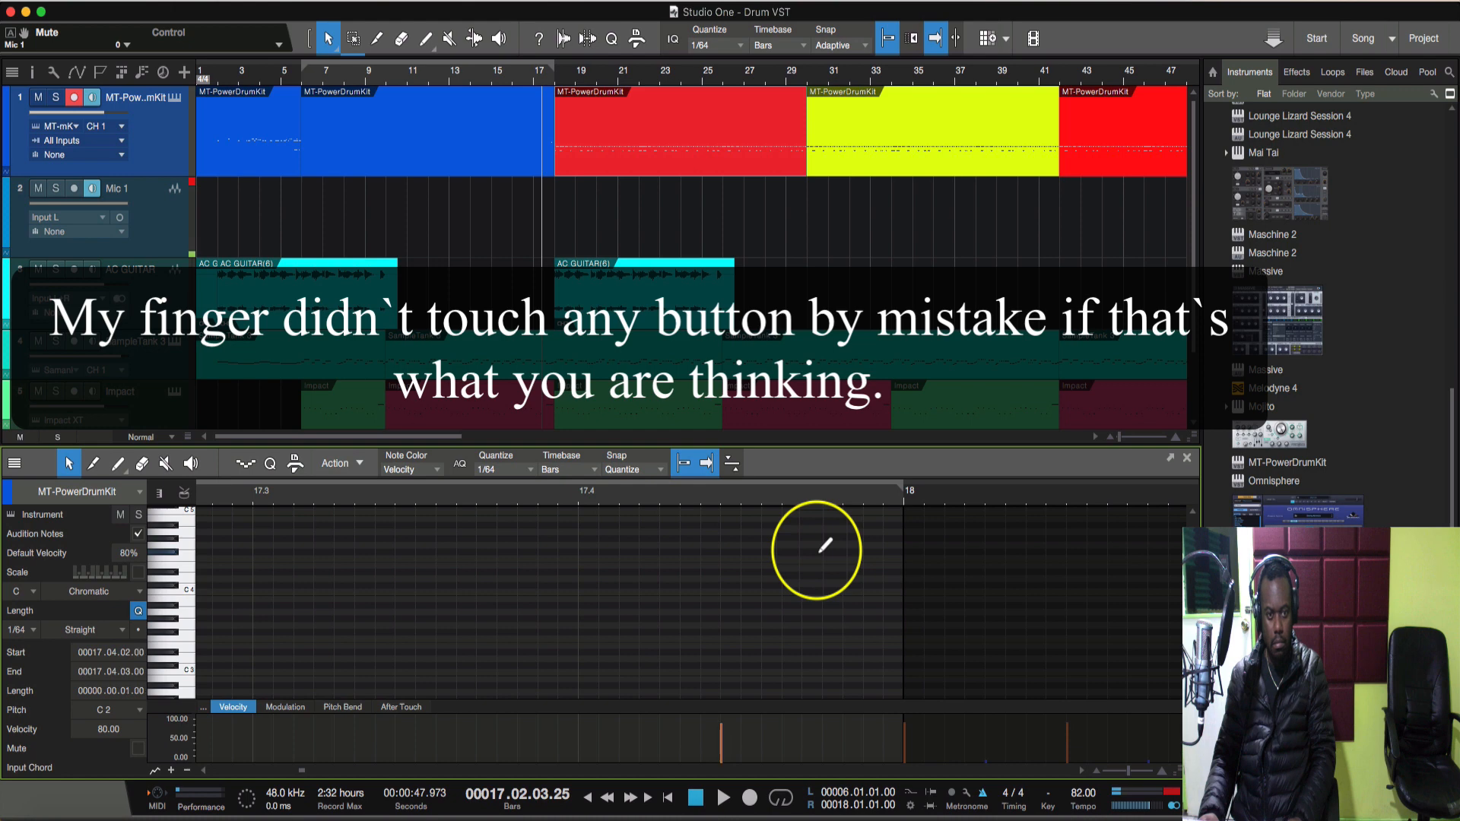
key("super+z")
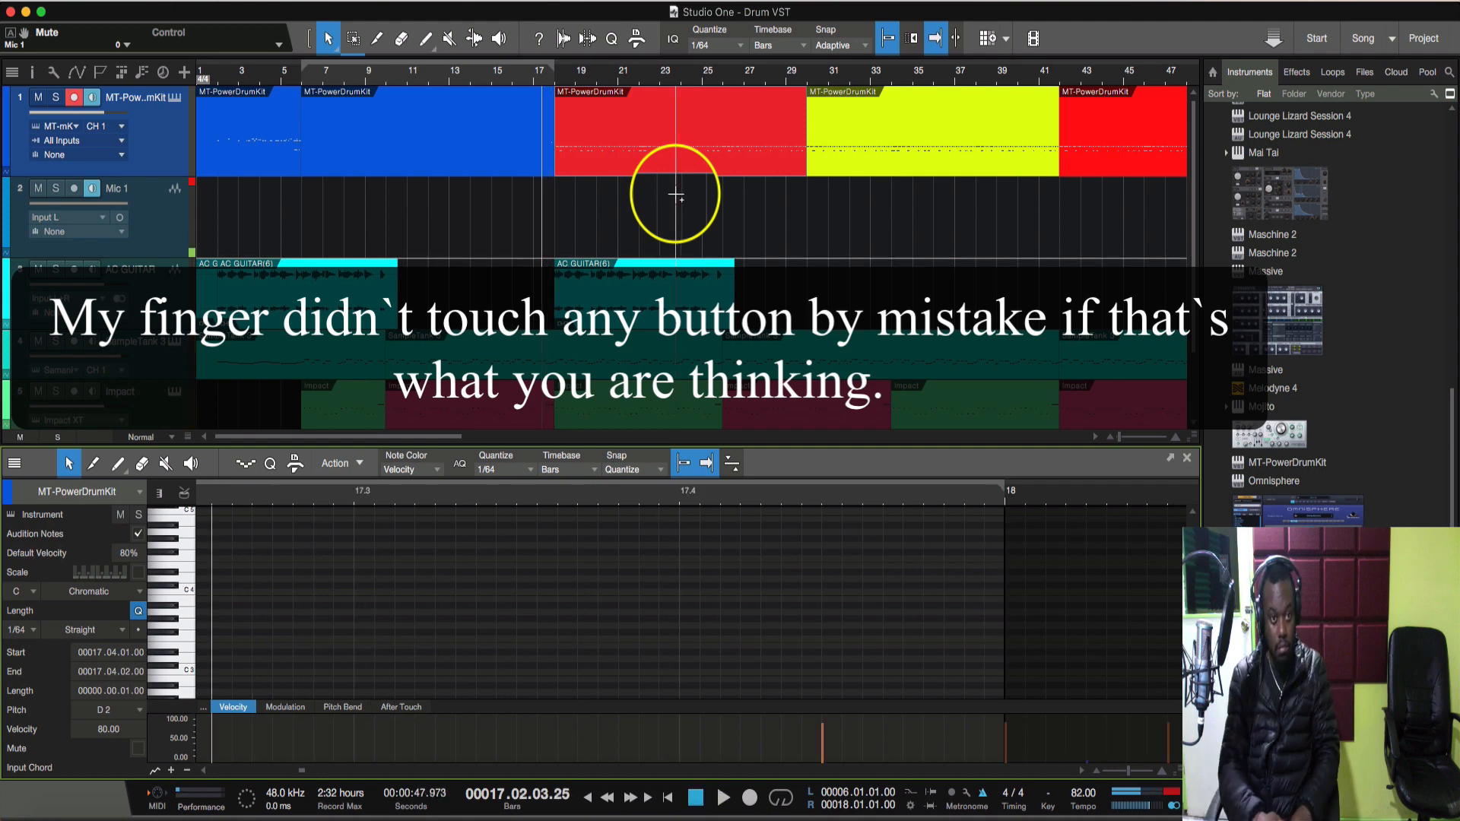
key("super+z")
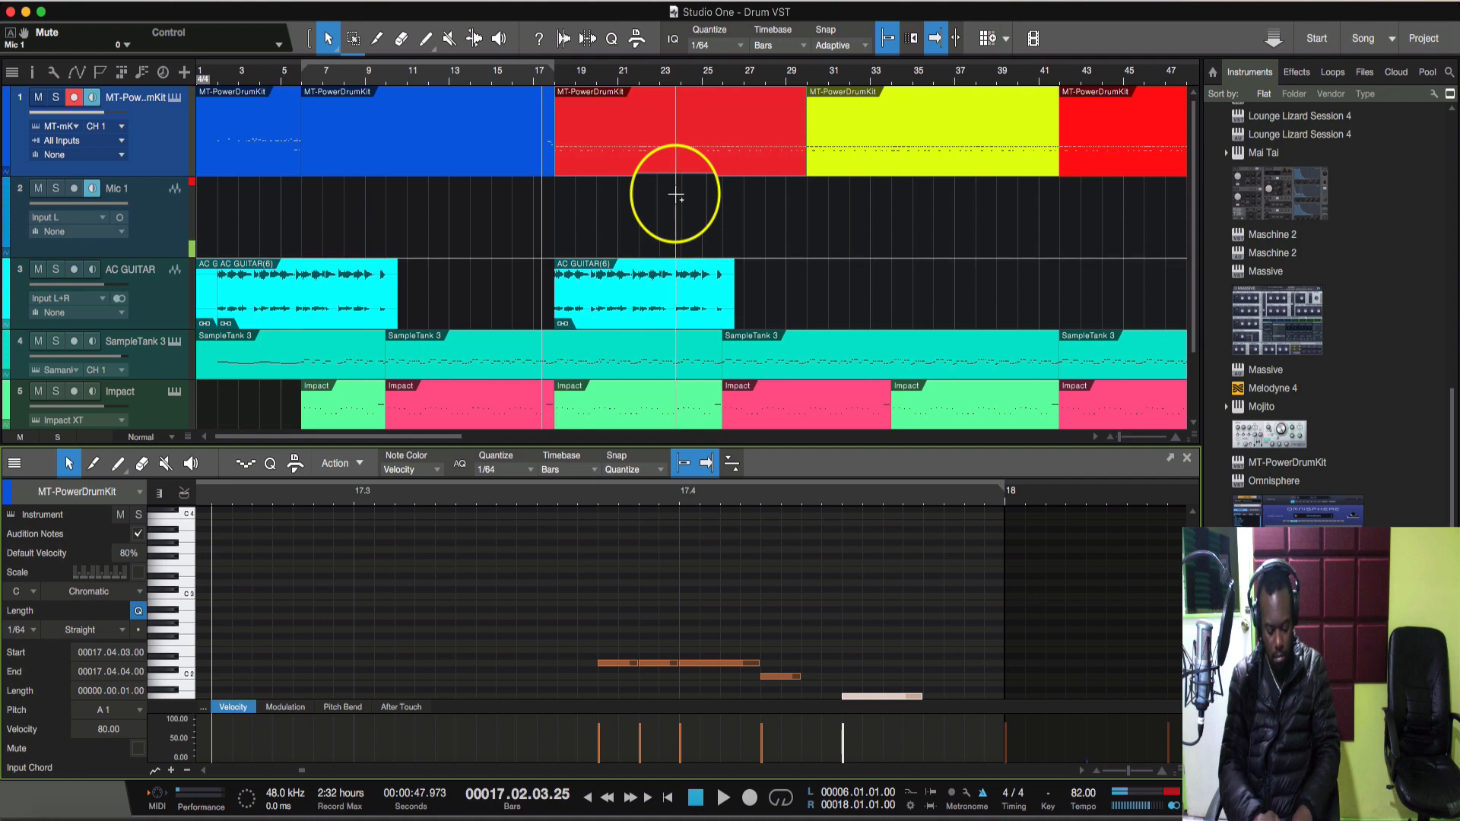
Play the drum fill and show the whole drum track in the arrangement to check for missing notes.
key("space")
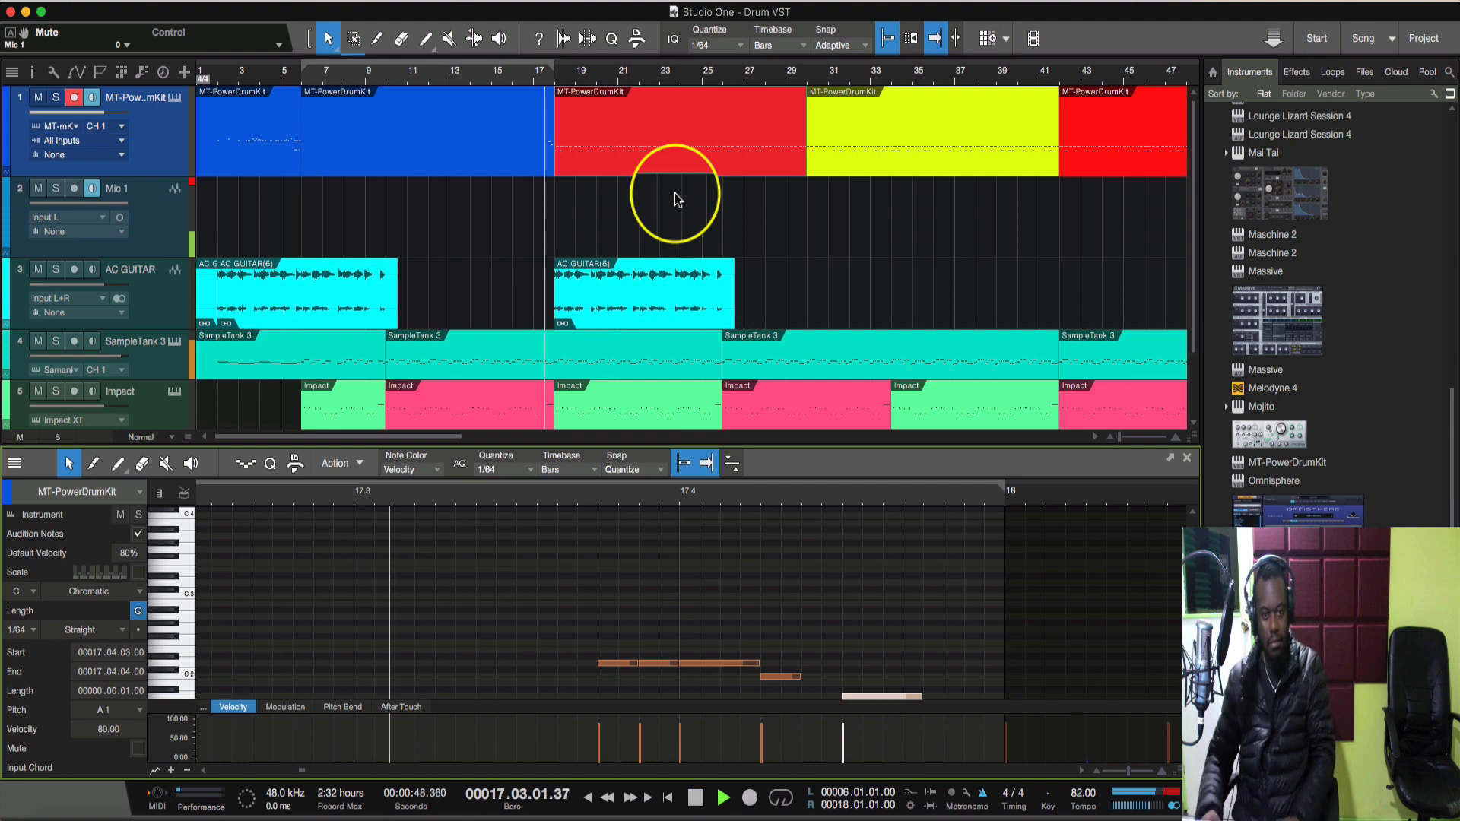
scroll(799, 708, "down", 2)
scroll(799, 709, "down", 1)
scroll(773, 651, "down", 3)
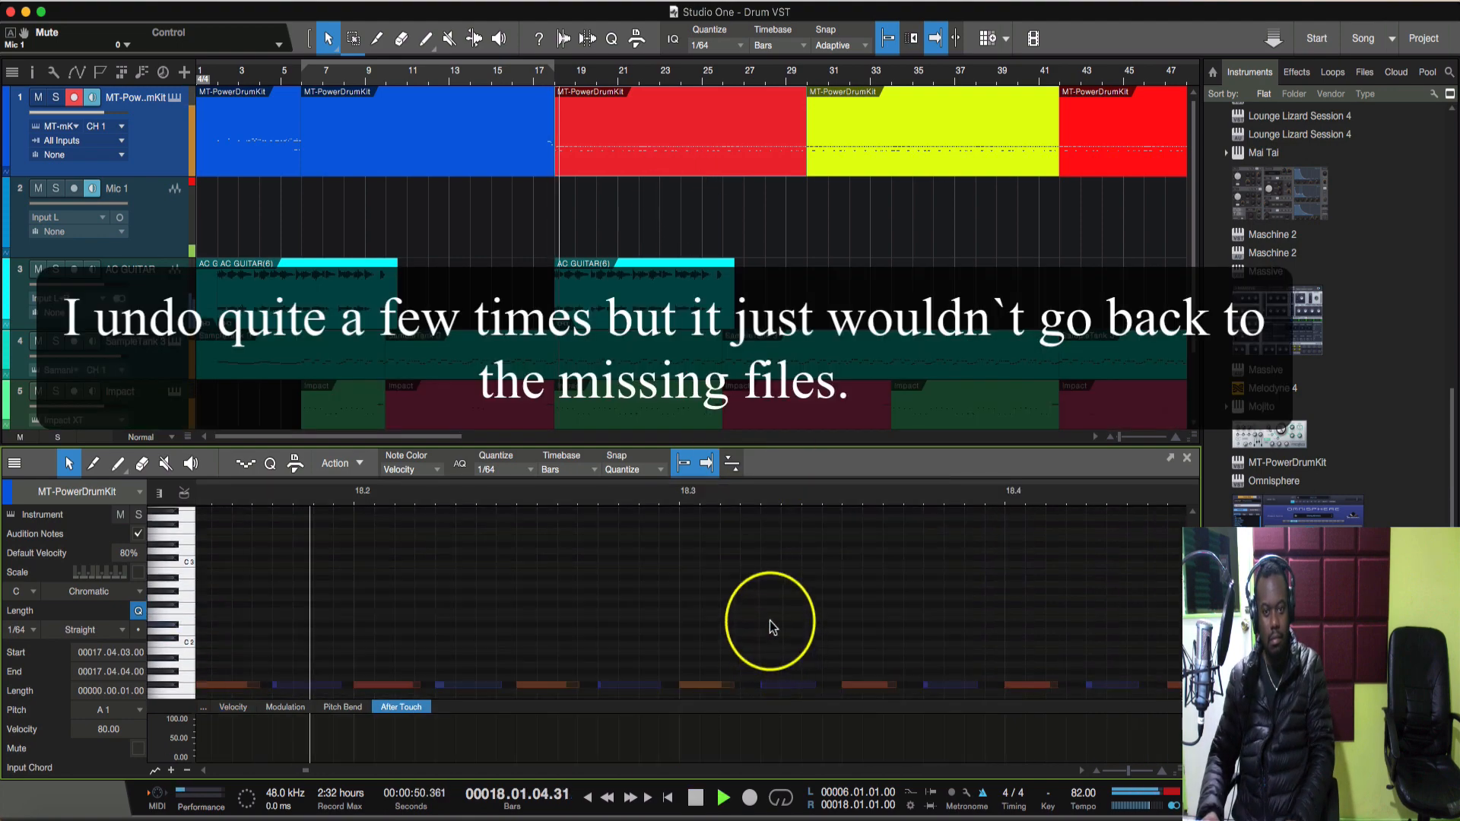
left_click_drag(503, 67, 503, 53)
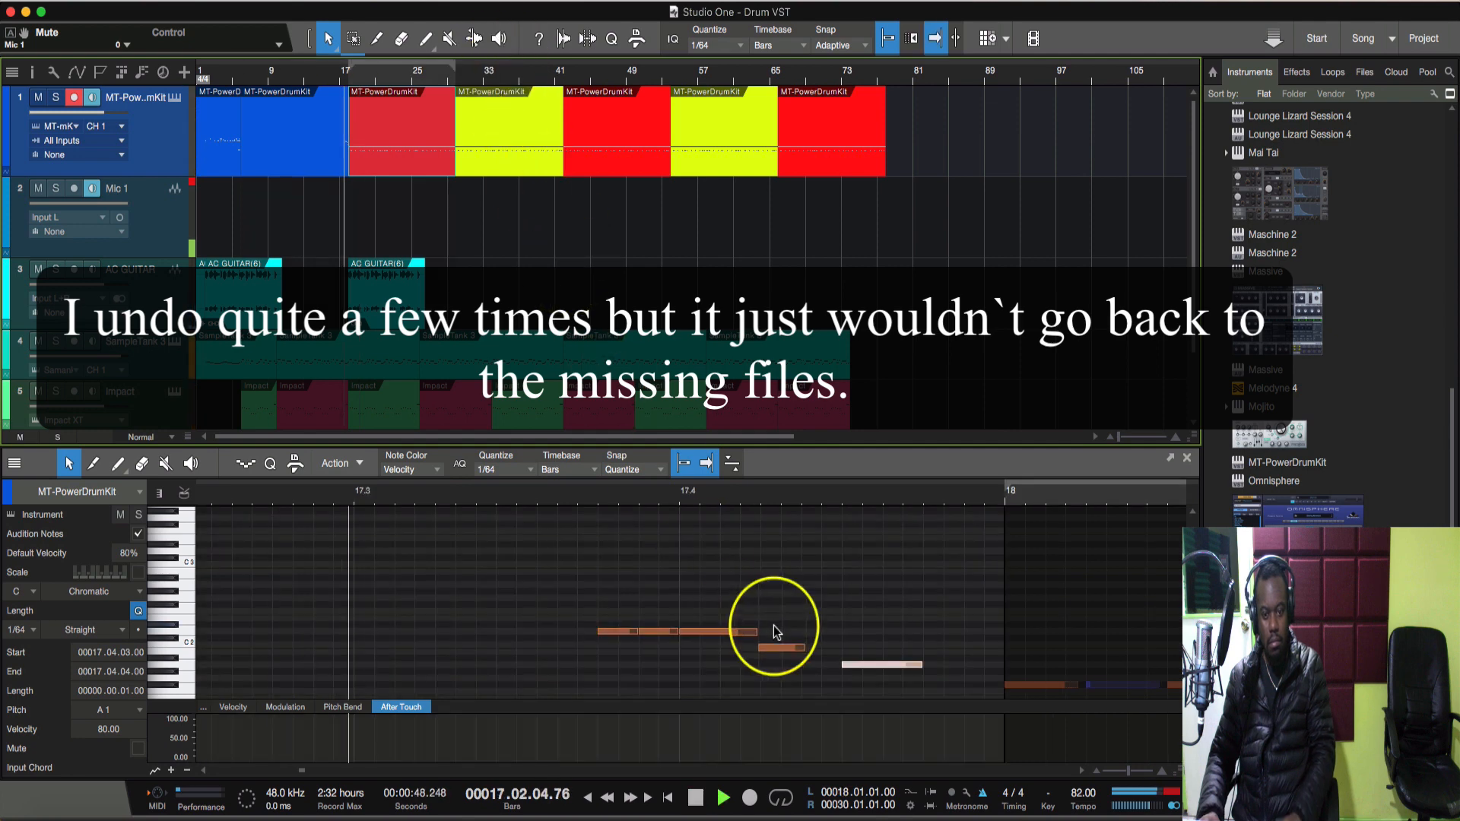
Remove the short C 2 note at 17.04.02.75 and play the drum fill again.
key("super+z")
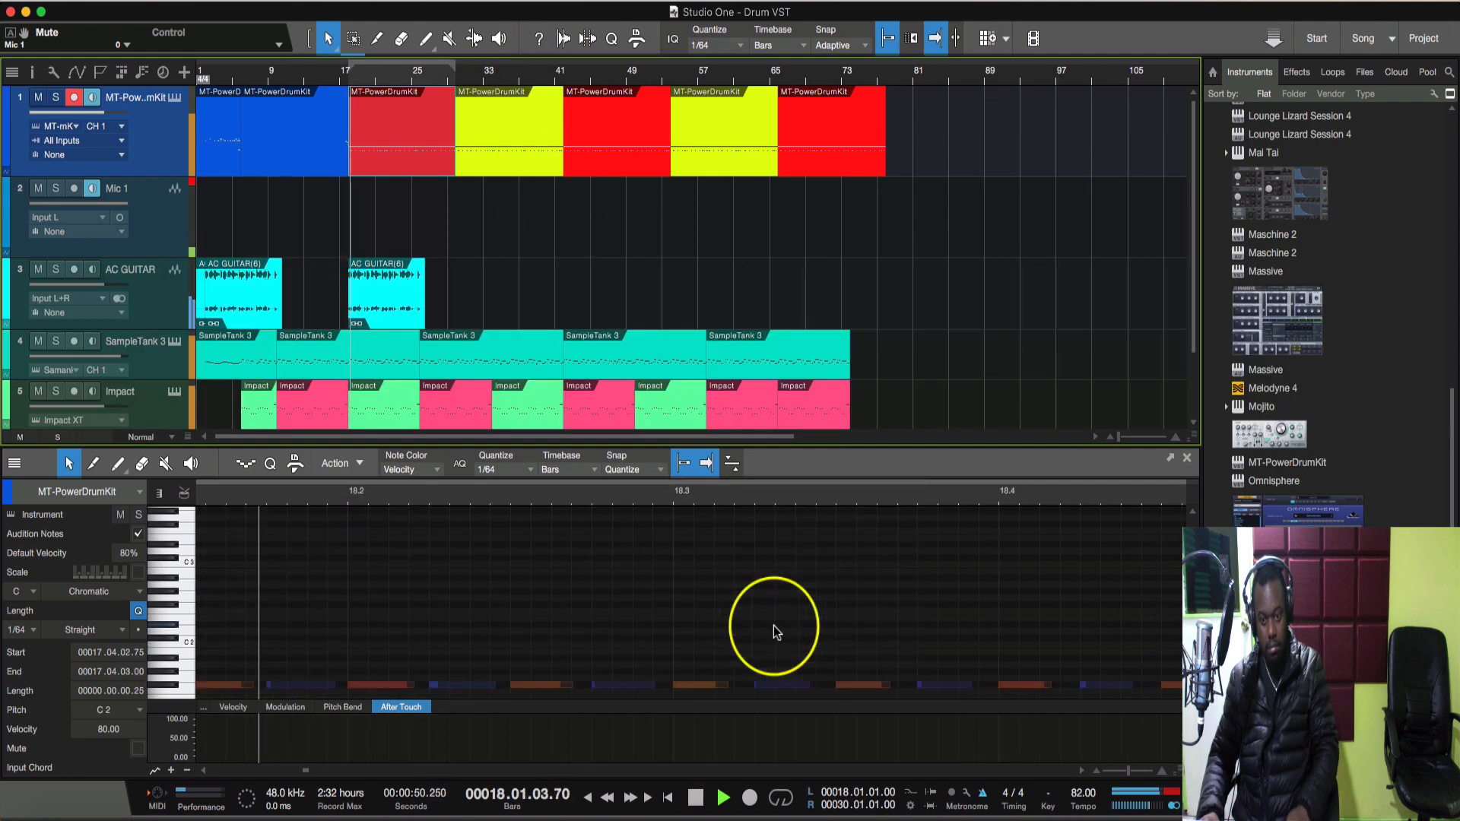
key("space")
key("Delete")
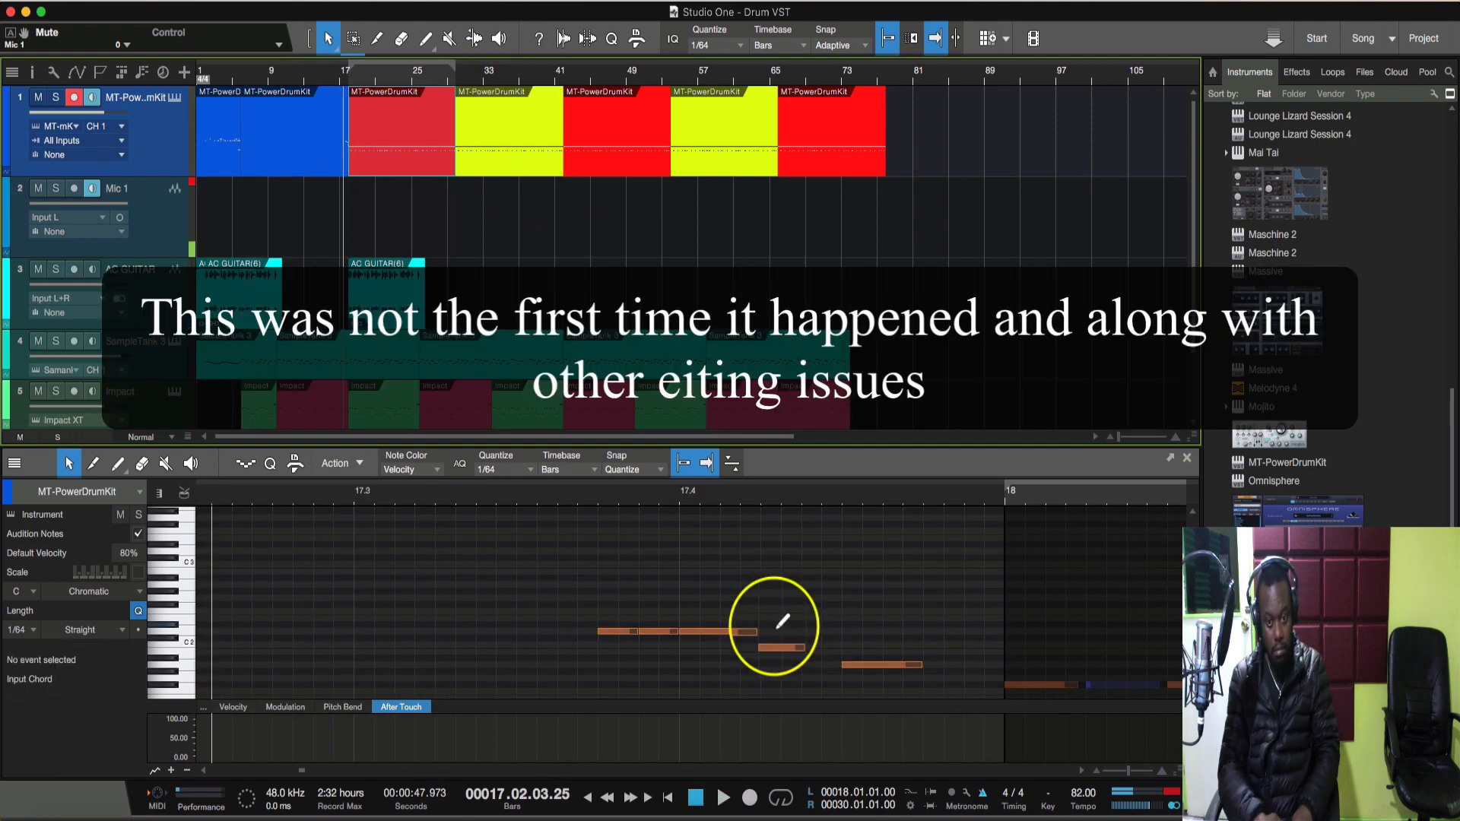
key("space")
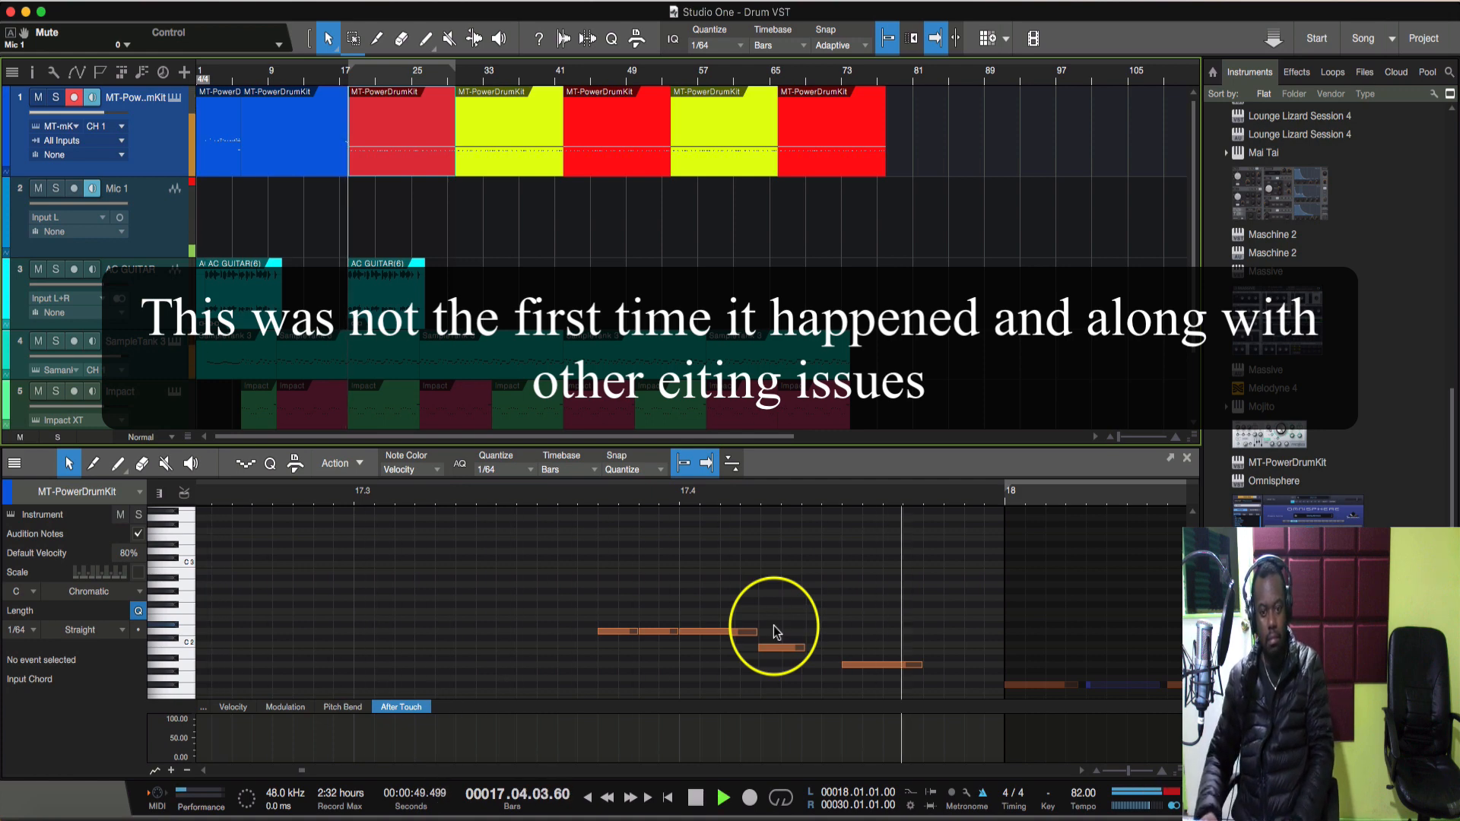
scroll(750, 609, "down", 3)
key("space")
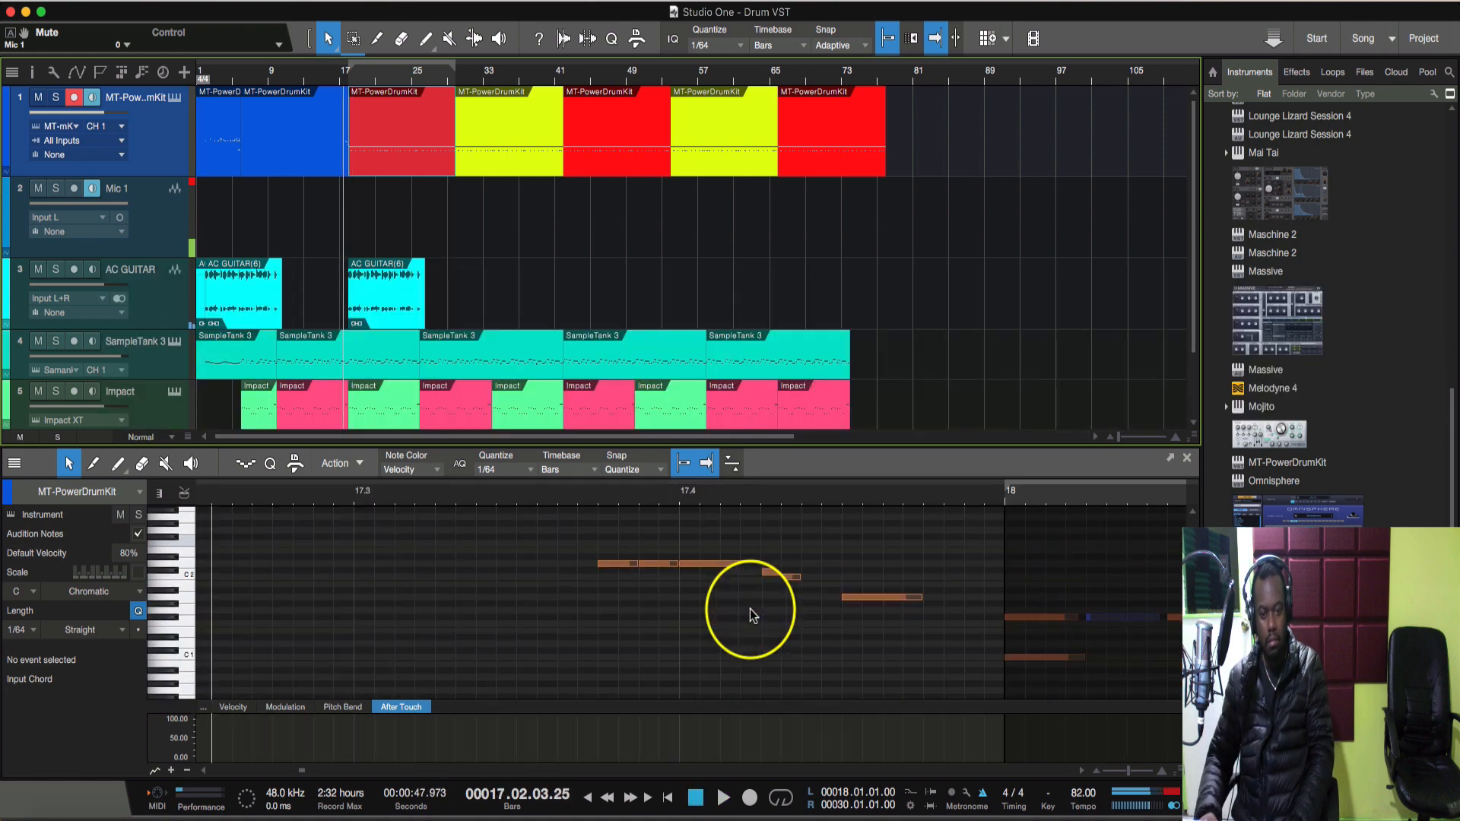
Place the playhead at 17.03.02.50 and examine the drum notes on either side of bar 18.
left_click(472, 496)
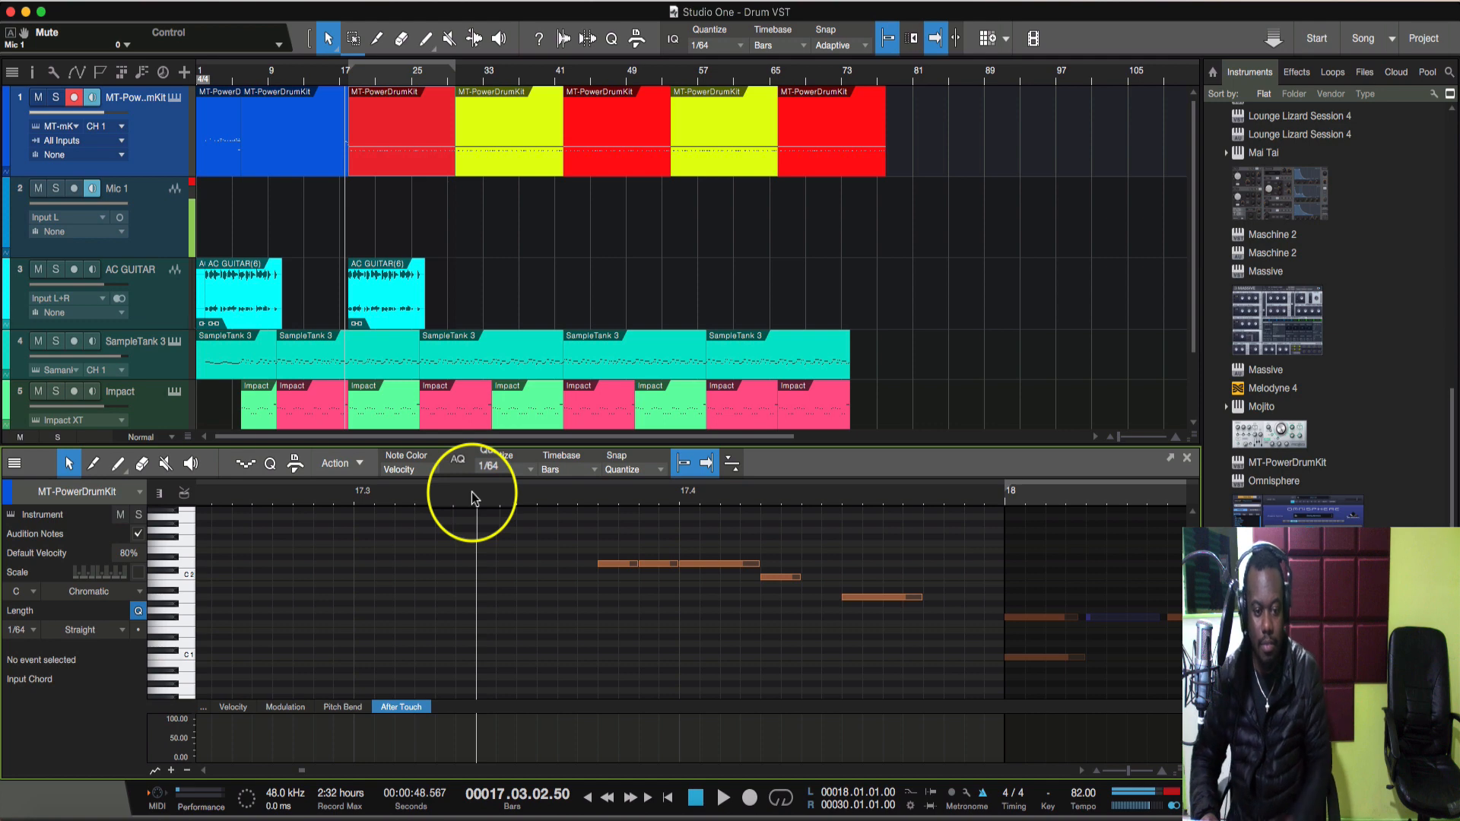
key("w")
key("w")
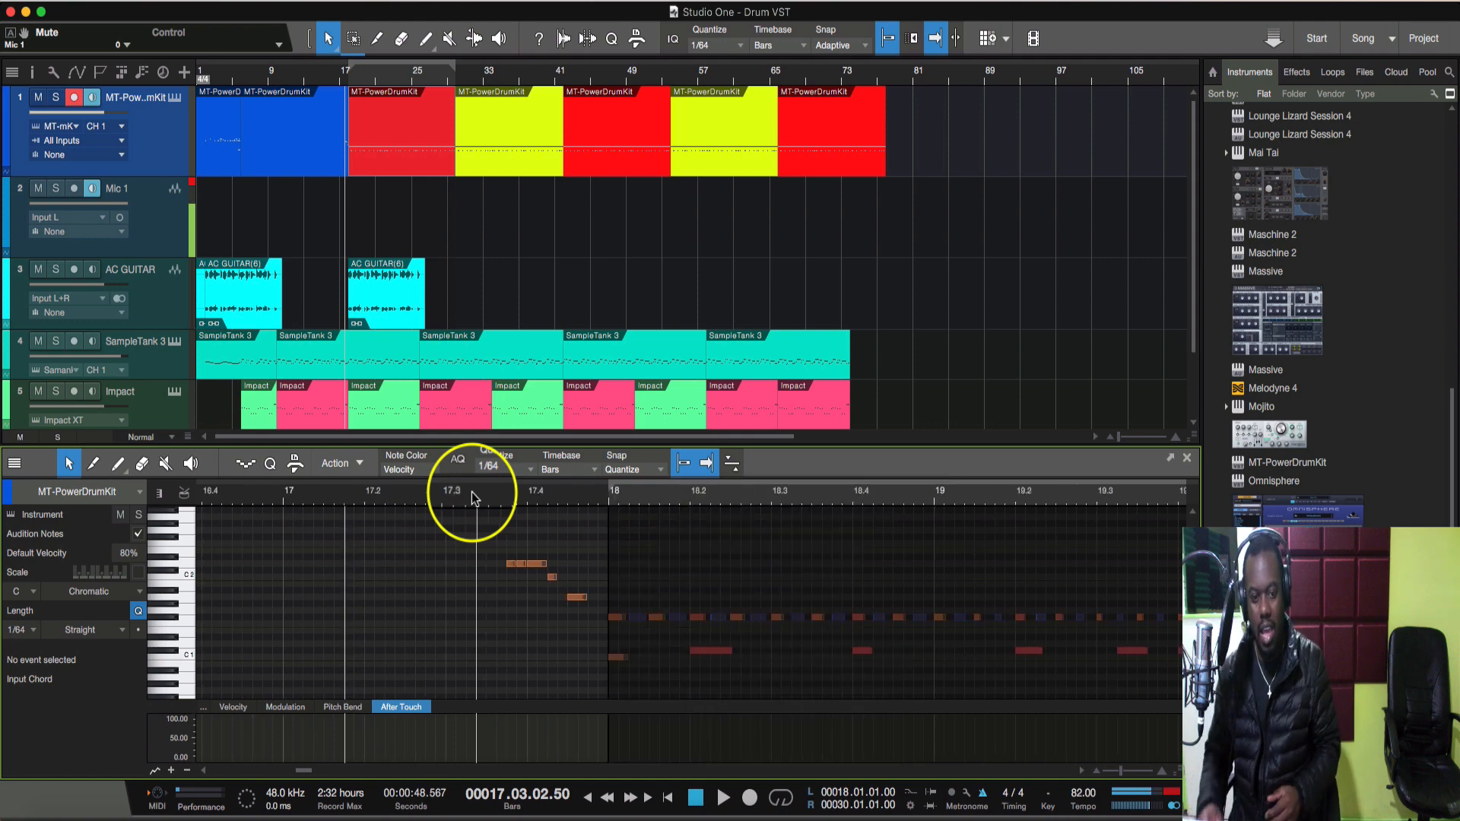
Split the last red MT-PowerDrumKit event at bar 71.
left_click(836, 162)
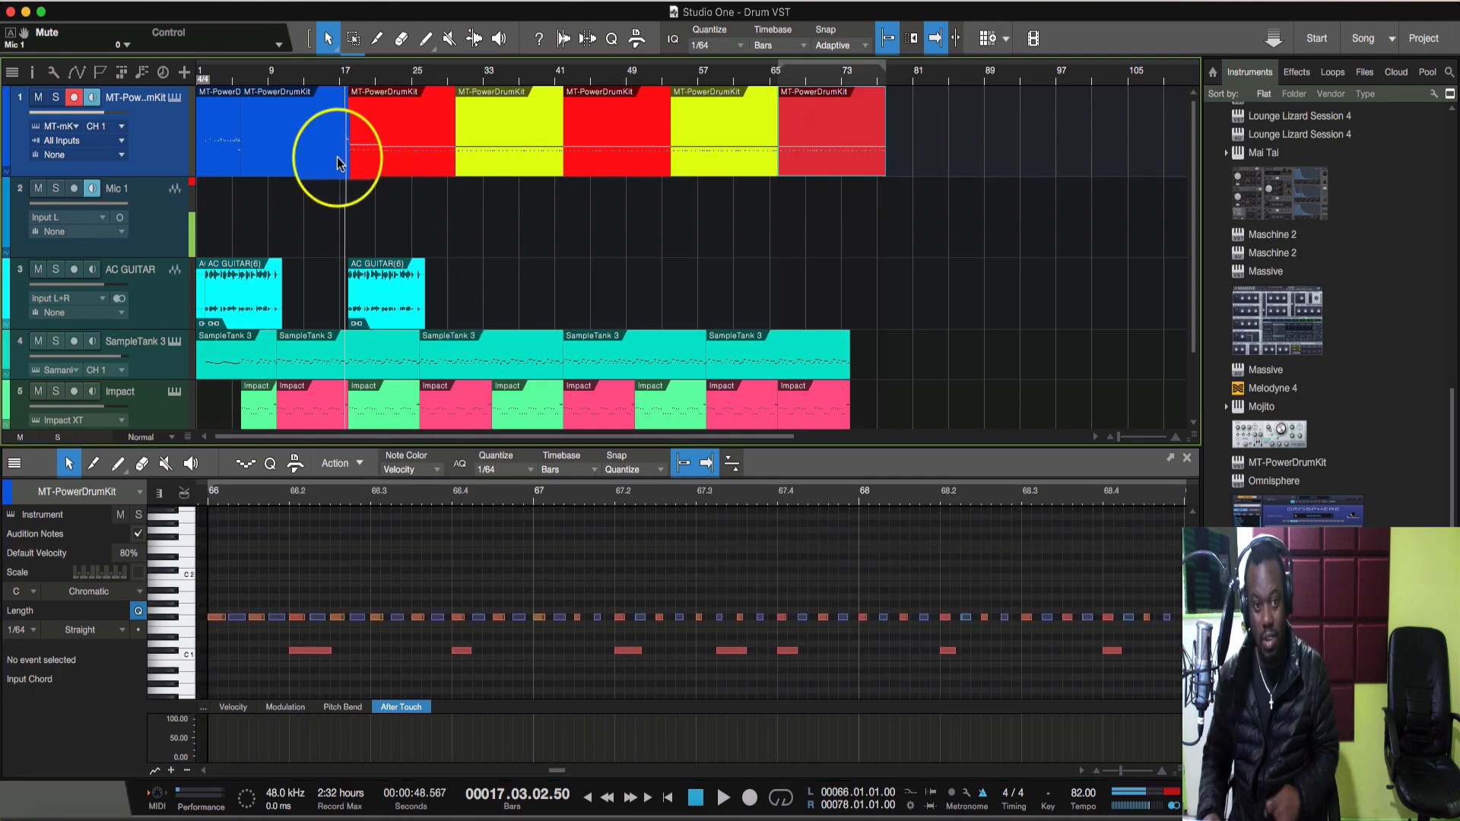
left_click(819, 79)
key("e")
key("e")
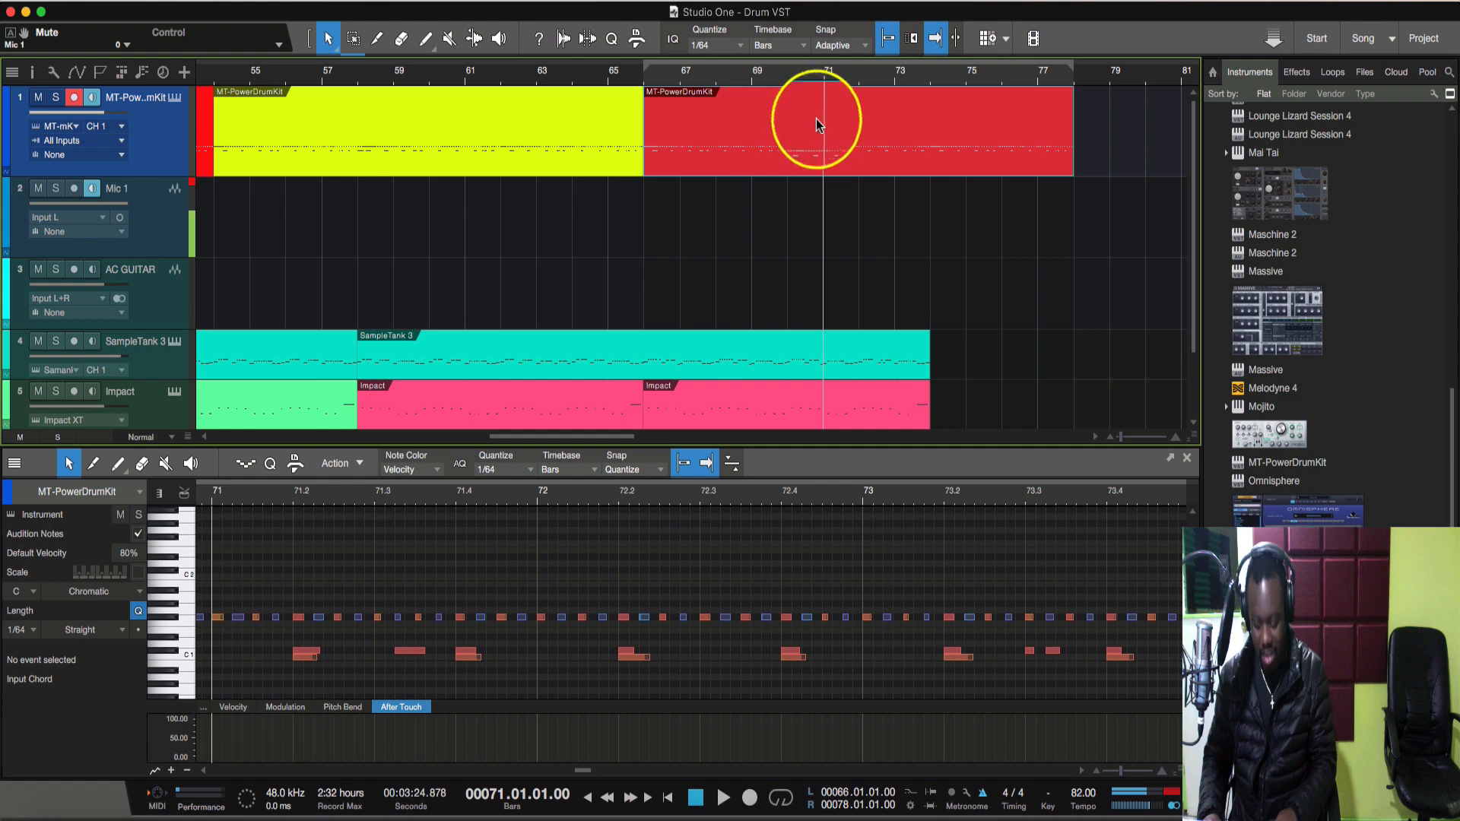
key("e")
key("w")
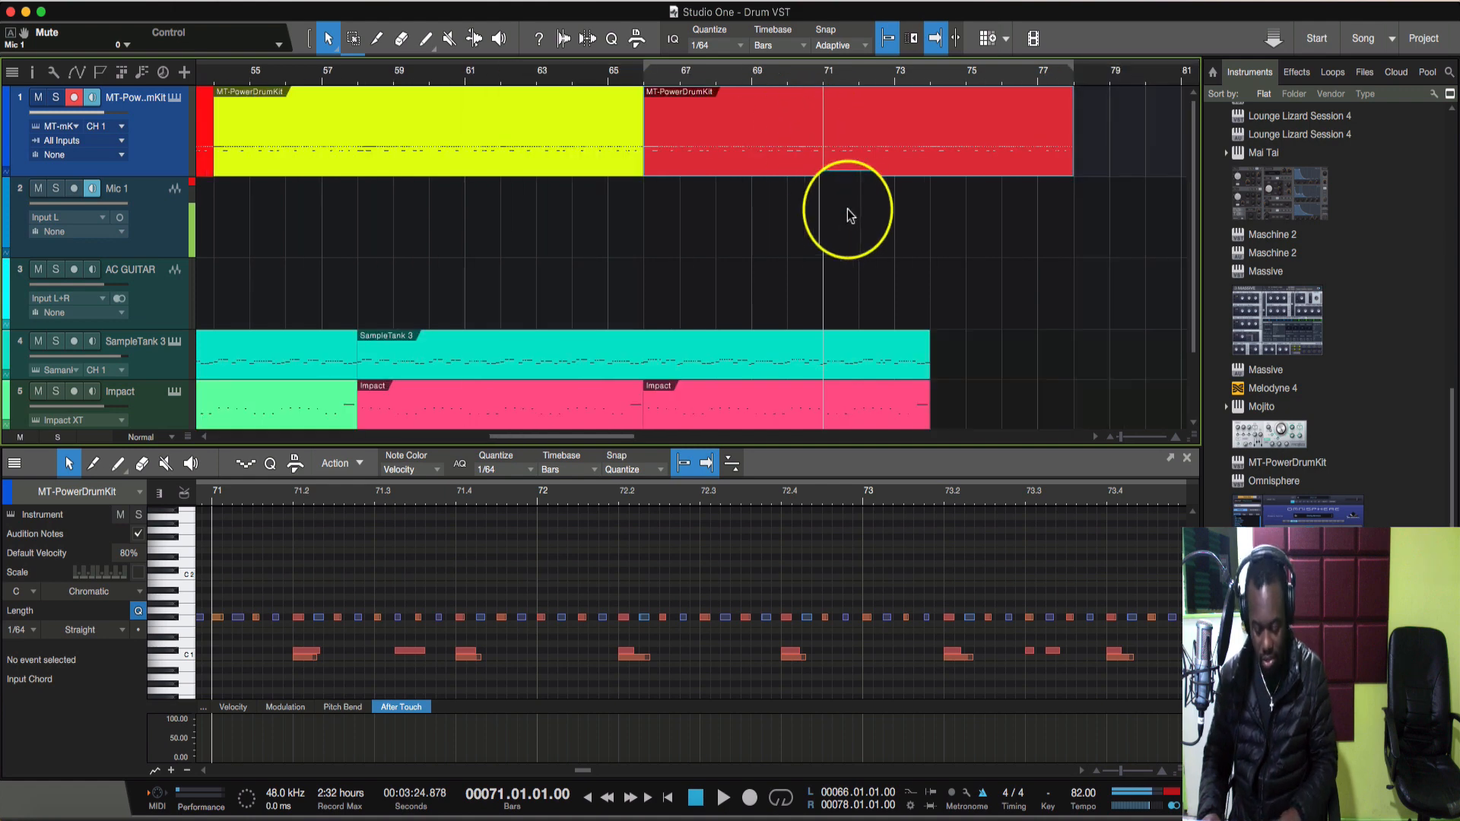
left_click(815, 130)
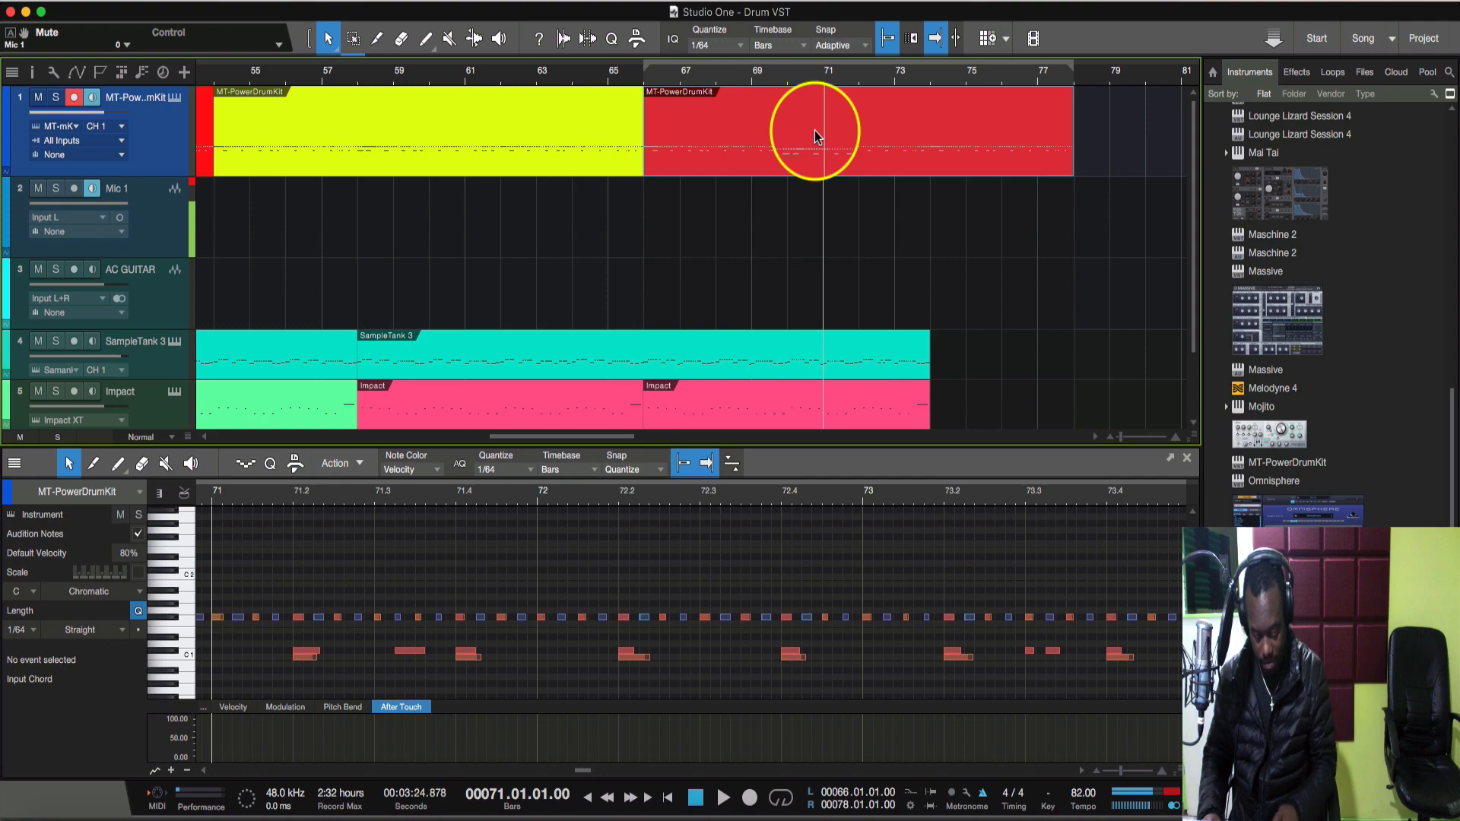
key("alt+x")
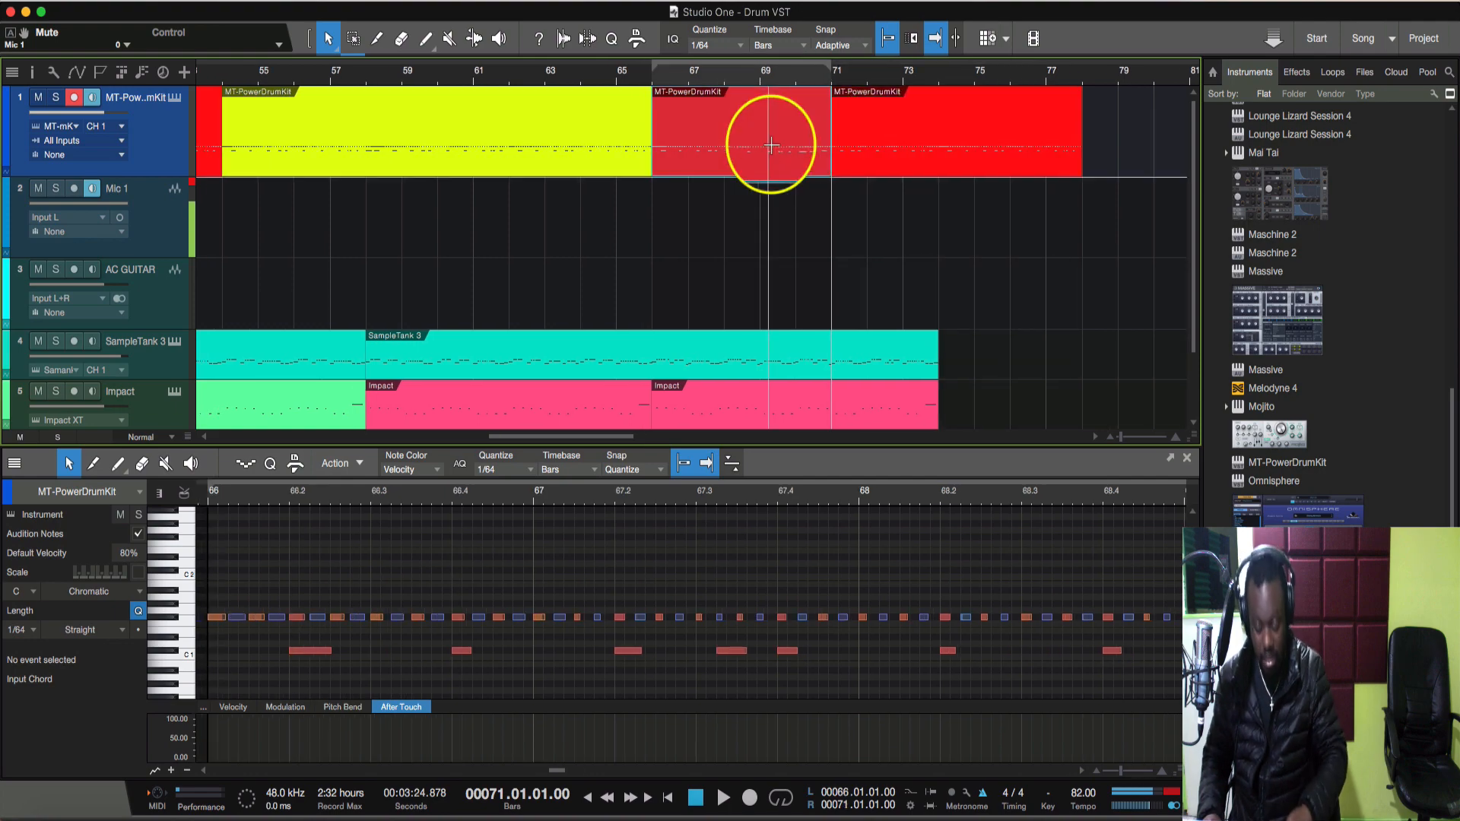
Trim the start of the blue drum event from bar 6 to about bar 15 and paste the bar 66–71 drum segment at bar 6.
scroll(760, 149, "left", 15)
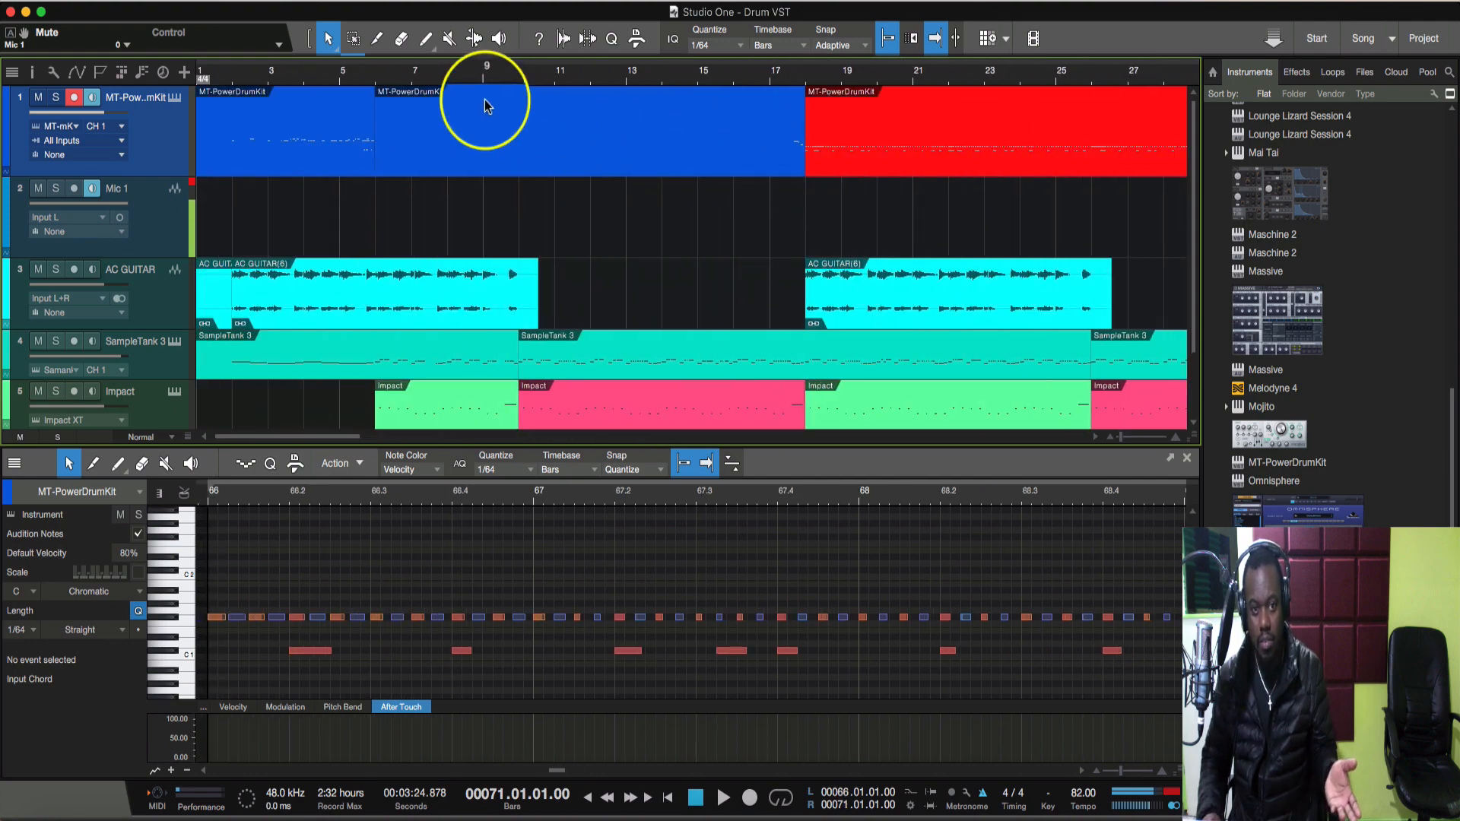
left_click(375, 74)
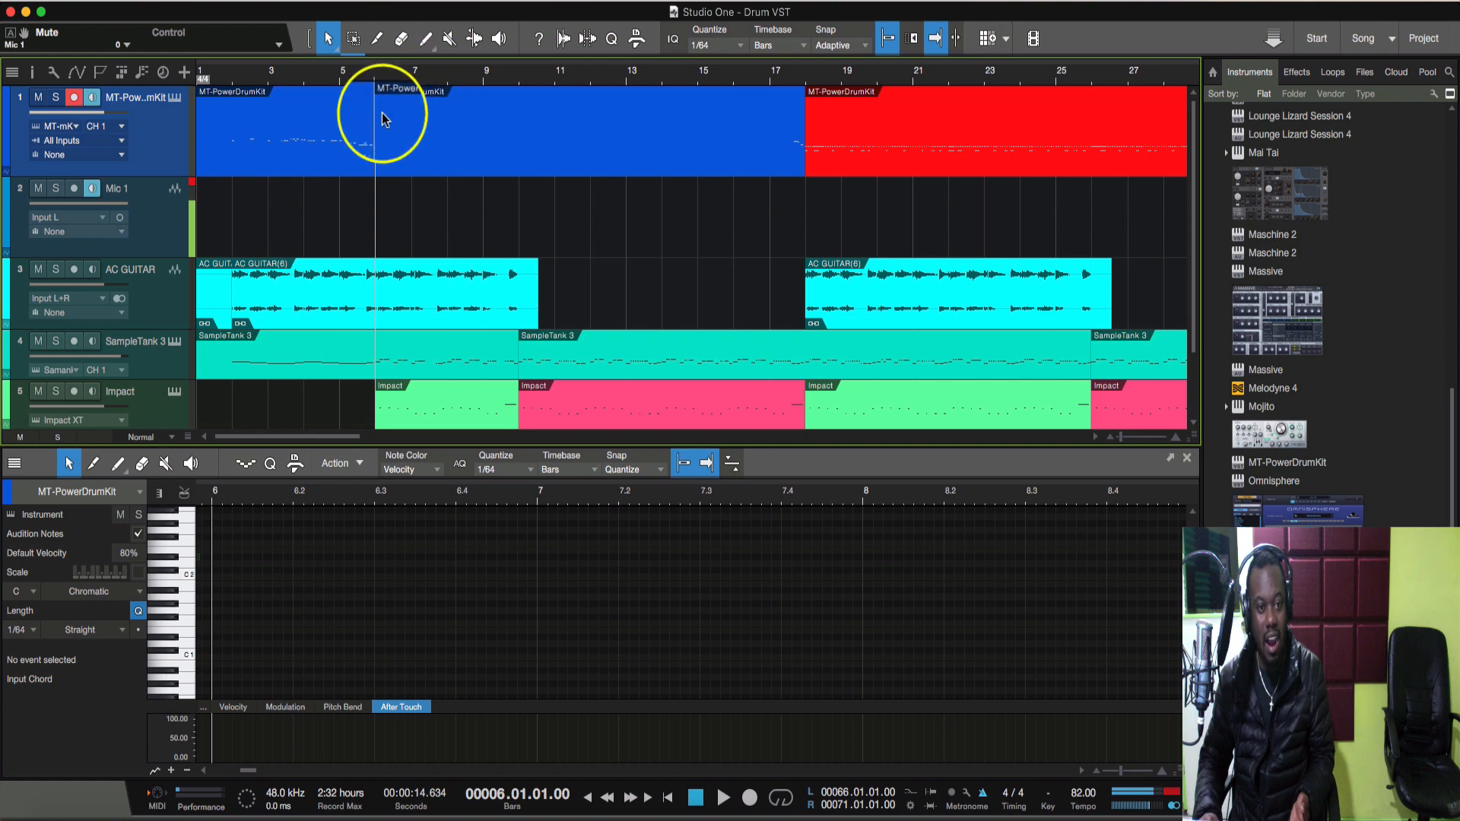
left_click_drag(375, 116, 707, 110)
mouse_move(410, 82)
left_mouse_down()
mouse_move(391, 112)
mouse_move(394, 101)
left_mouse_up()
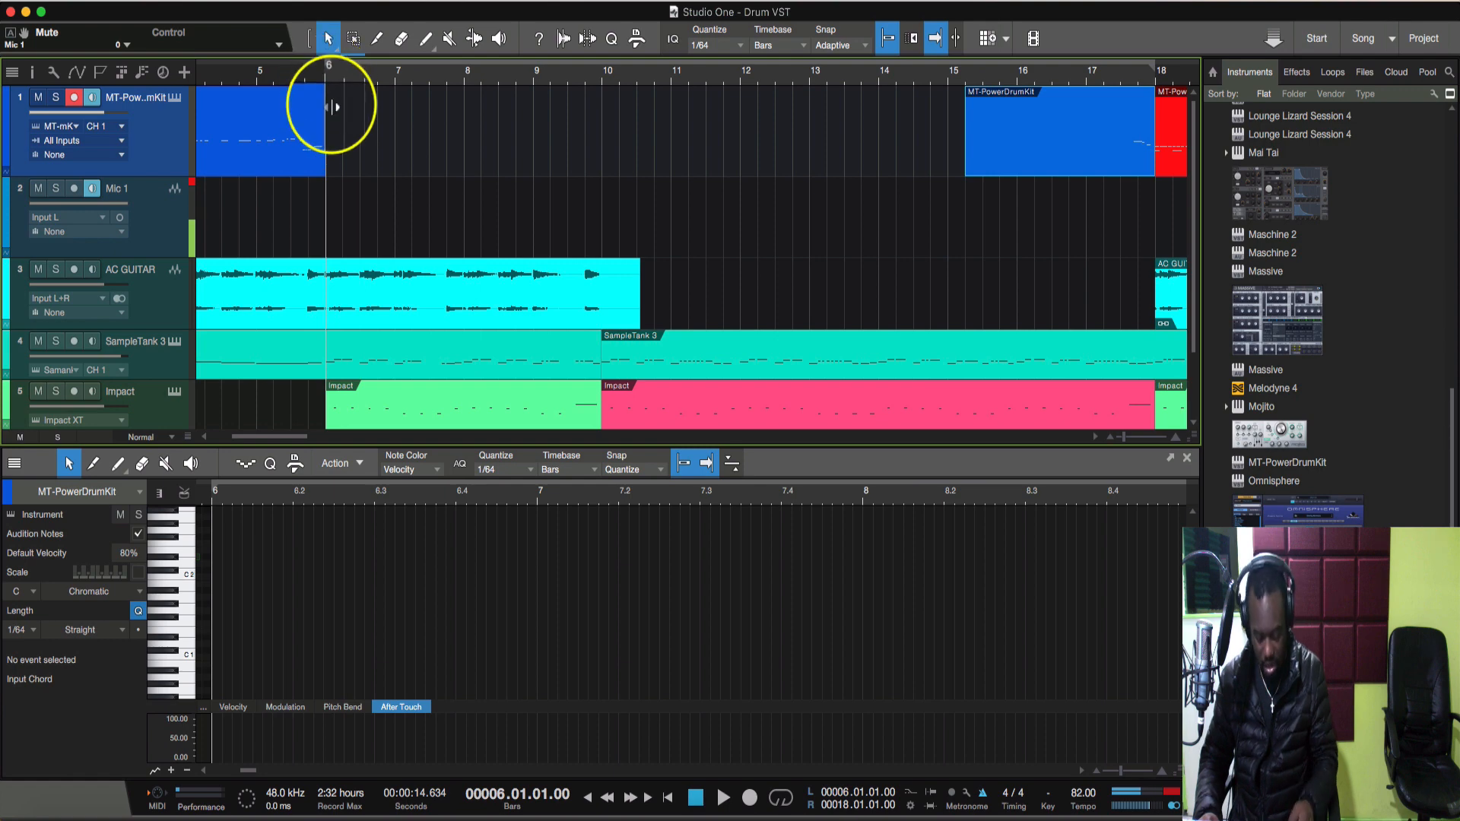
key("d")
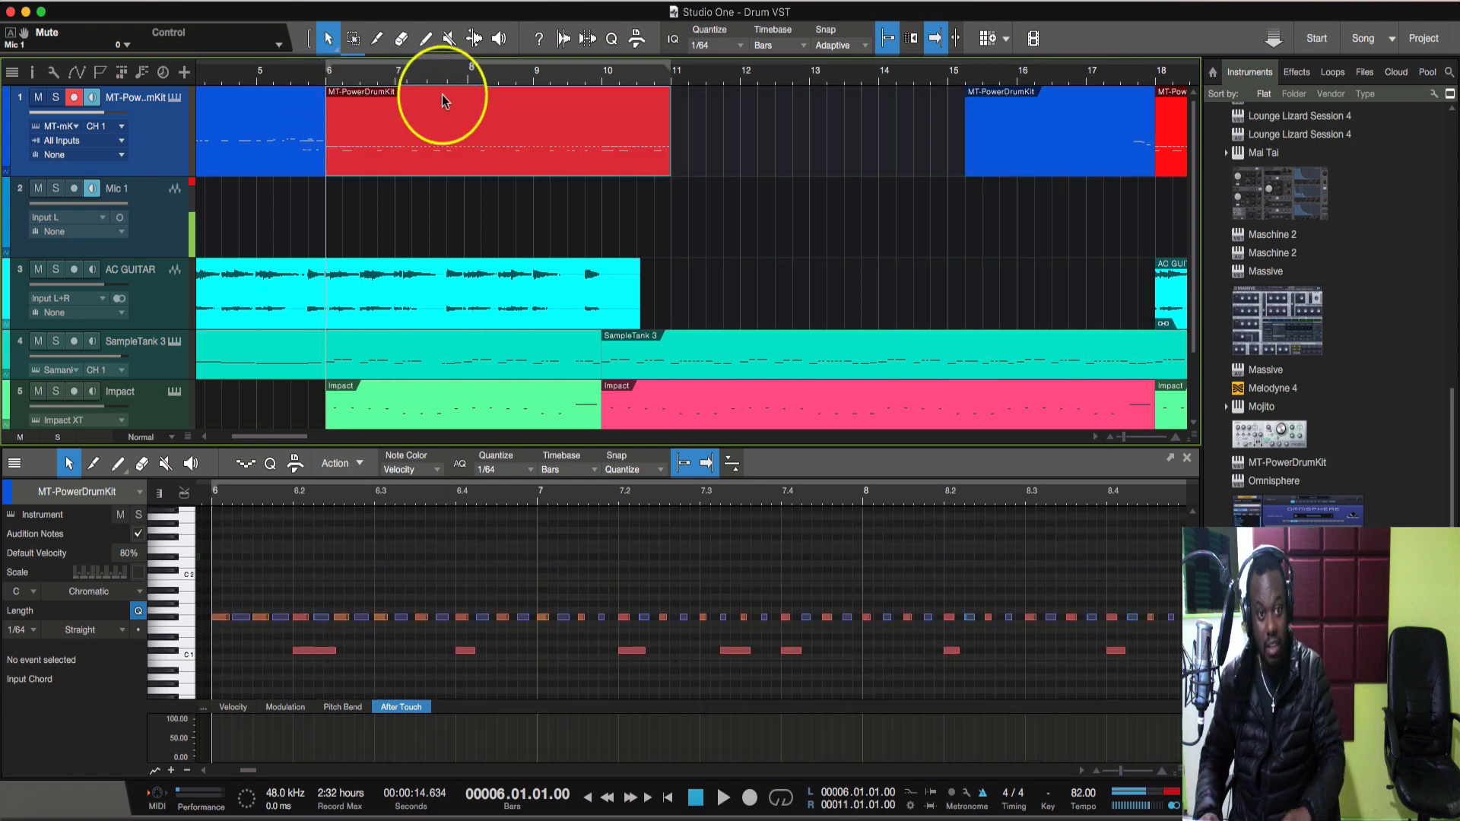
left_click_drag(670, 139, 799, 133)
key("super+z")
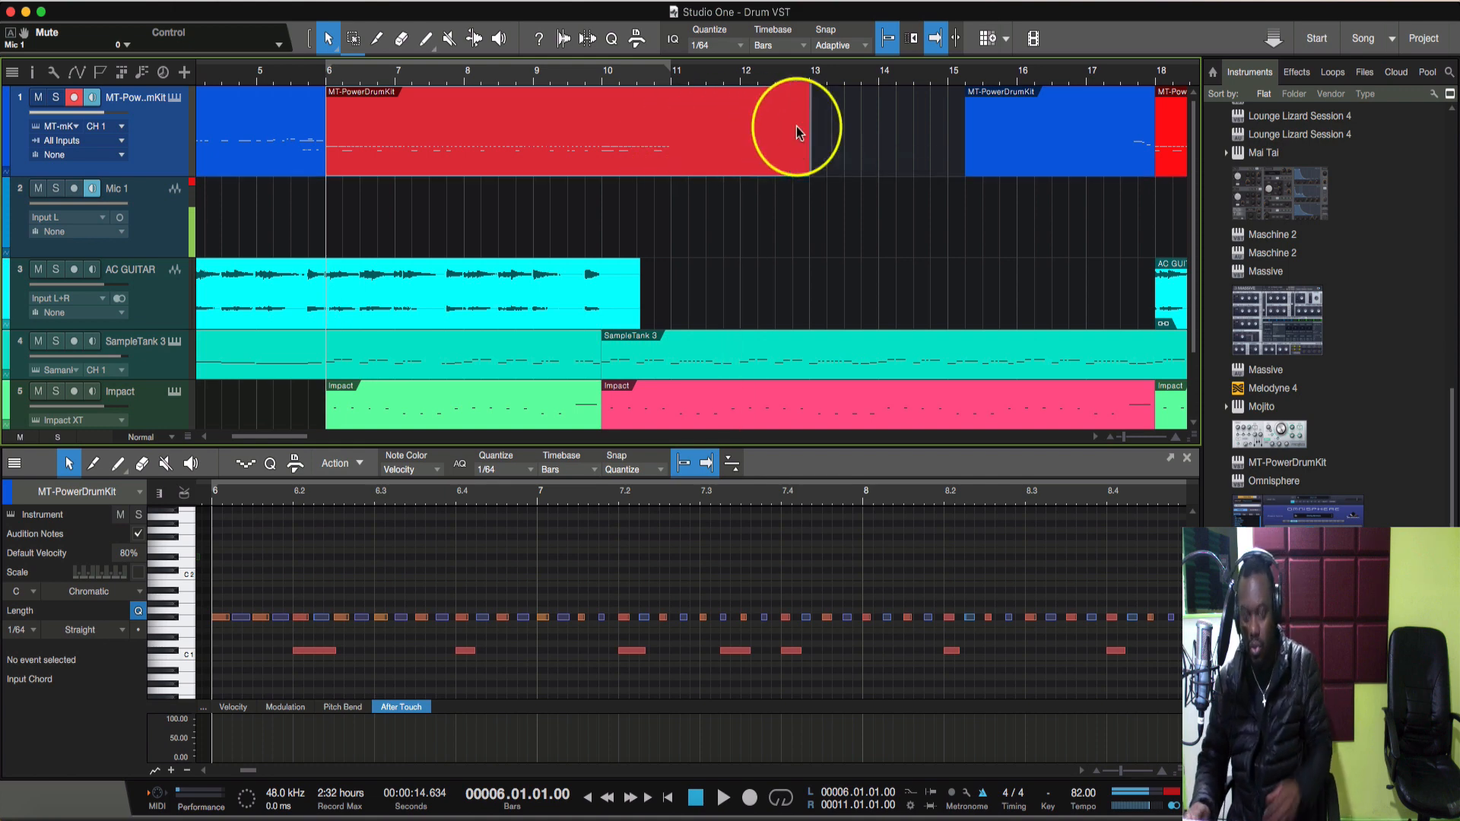
key("super+z")
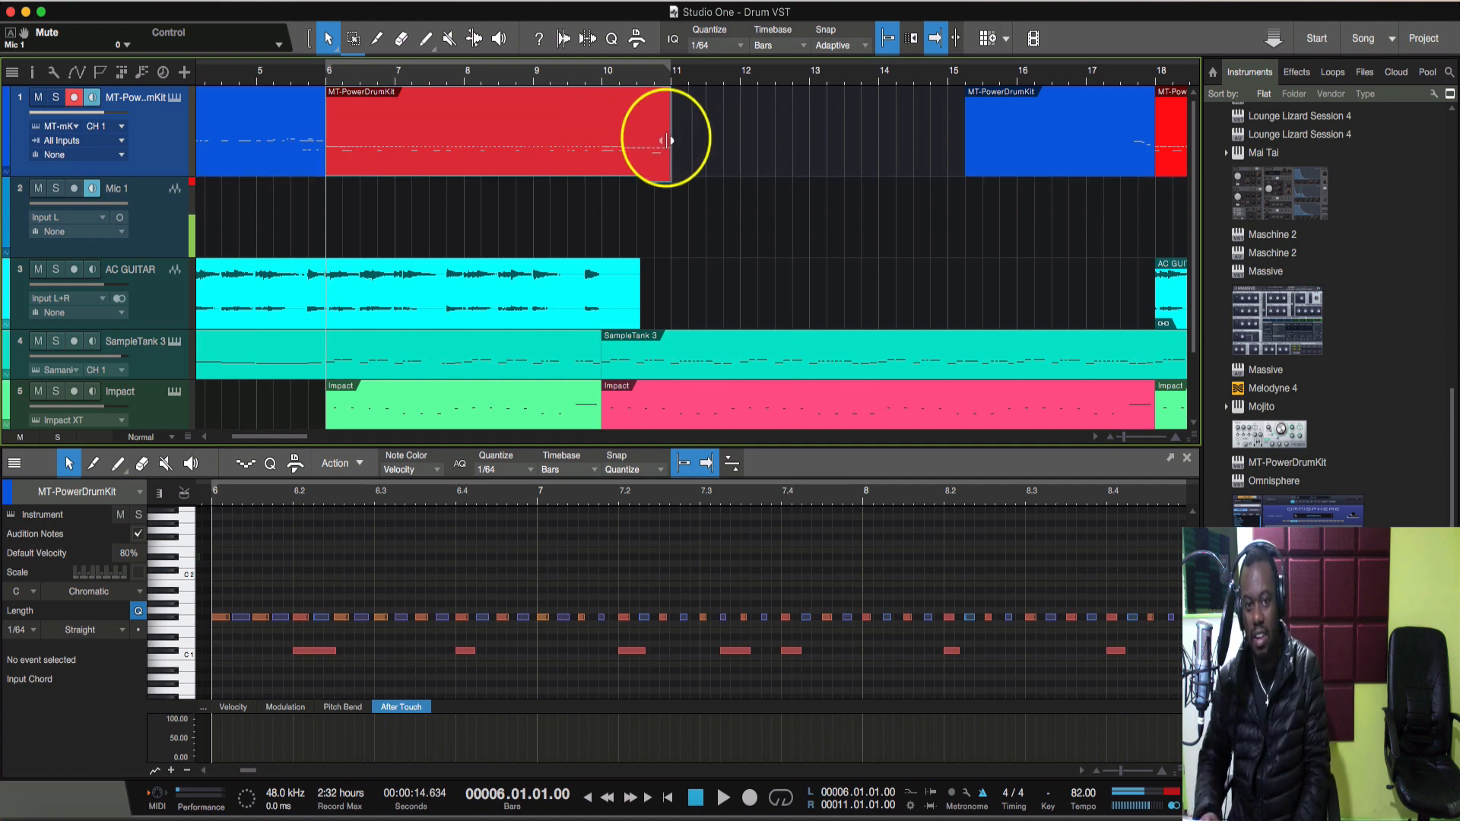
Extend the end of the pasted red drum event to about bar 13.6.
left_click_drag(670, 141, 928, 137)
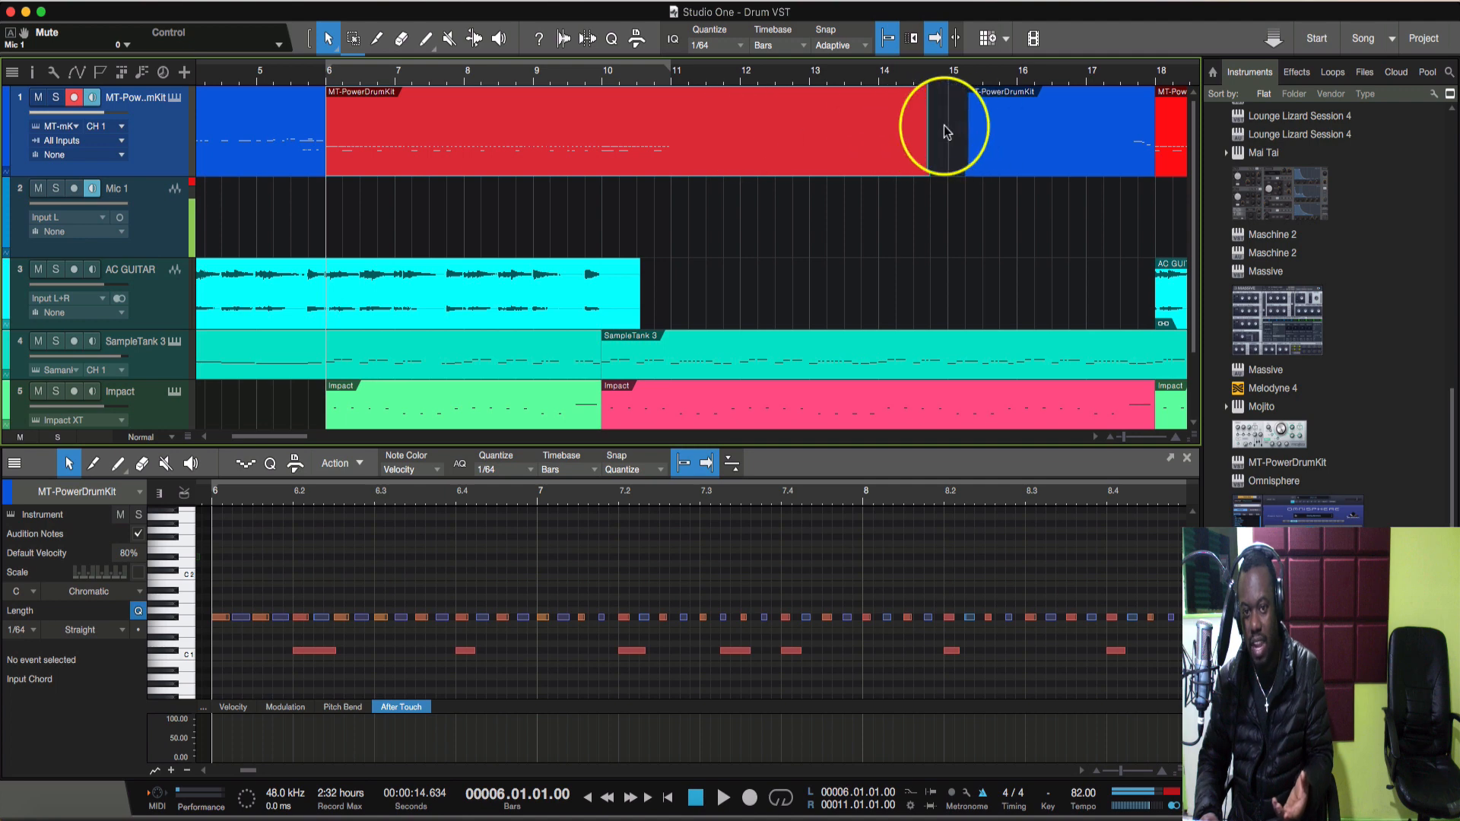
left_click_drag(946, 131, 859, 136)
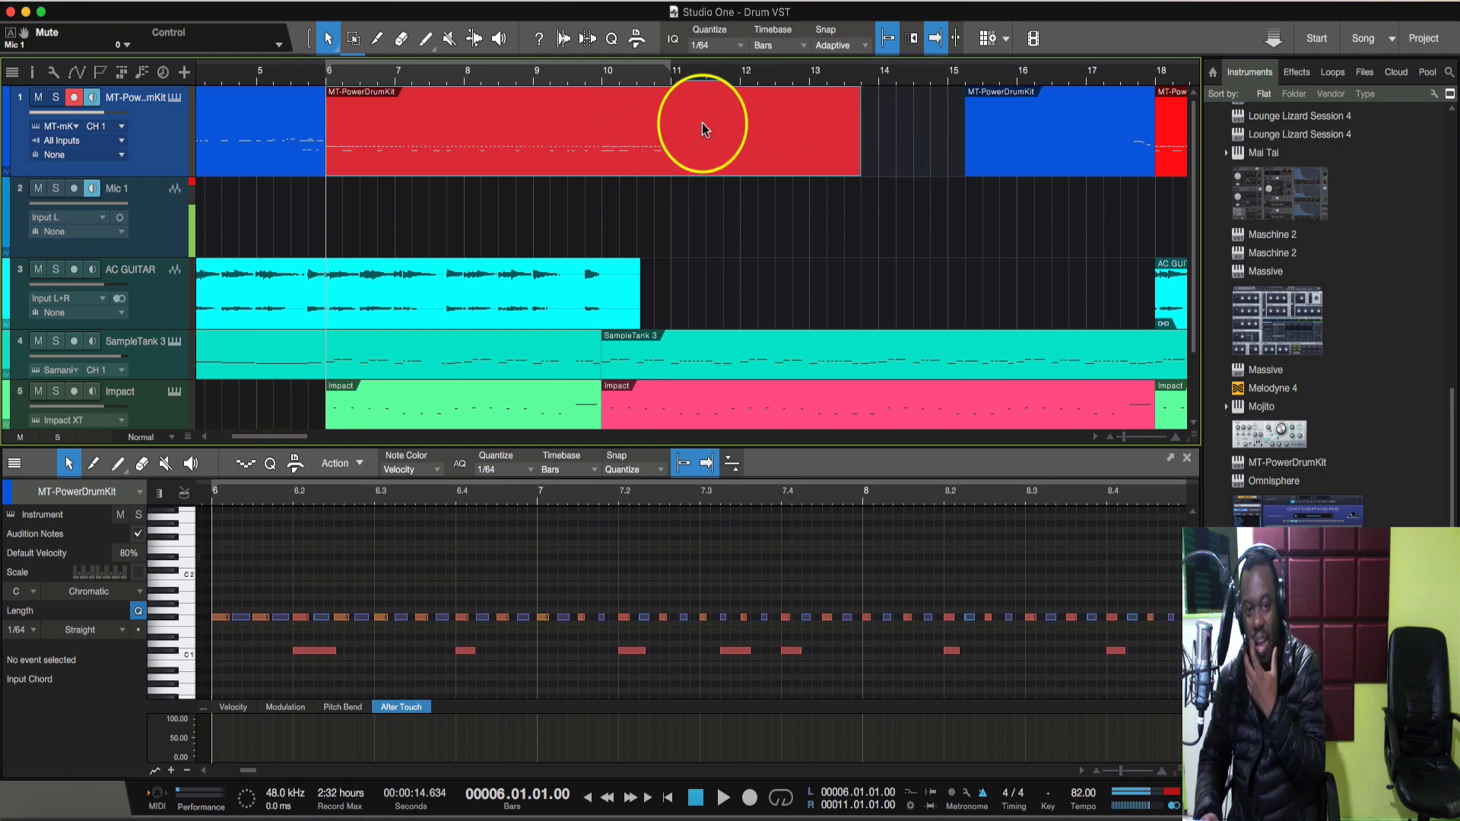
Remove the pasted red drum event that starts at bar 6.
key("p")
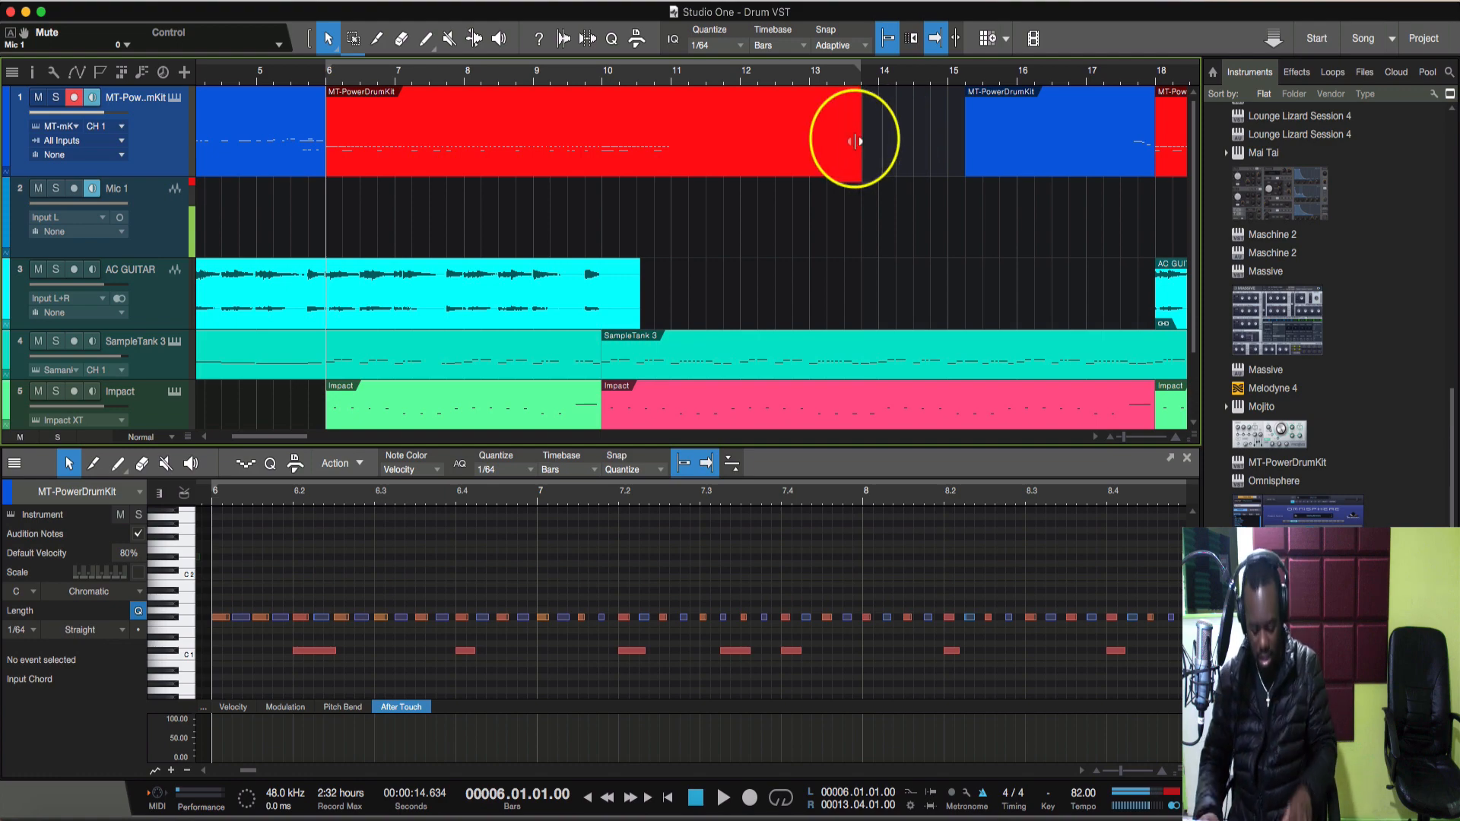
left_click_drag(855, 140, 678, 140)
key("Delete")
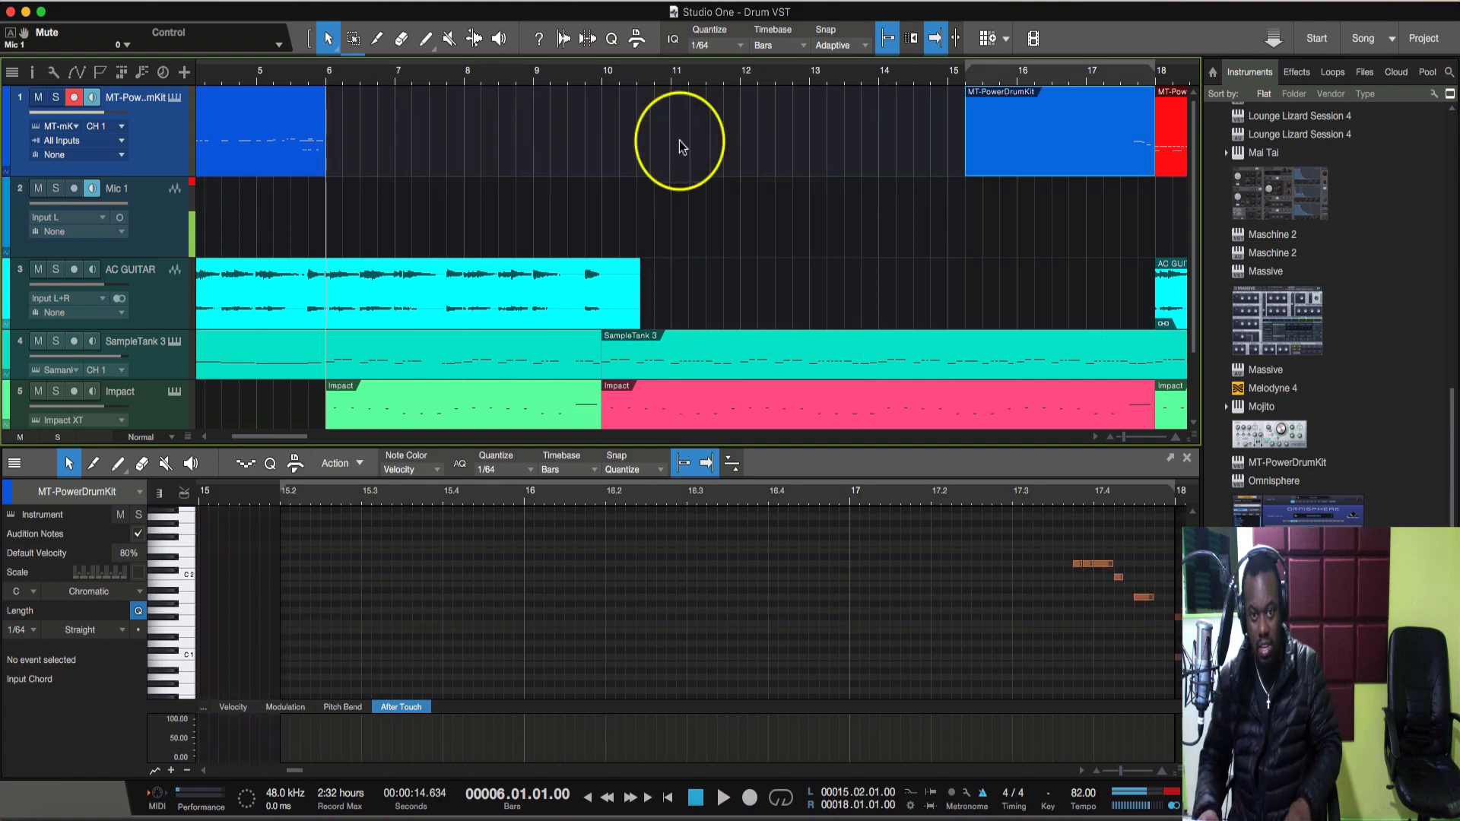
Undo the split at bar 71 in the last red drum event and select the whole bar 66–78 event.
scroll(678, 142, "right", 15)
scroll(675, 141, "right", 20)
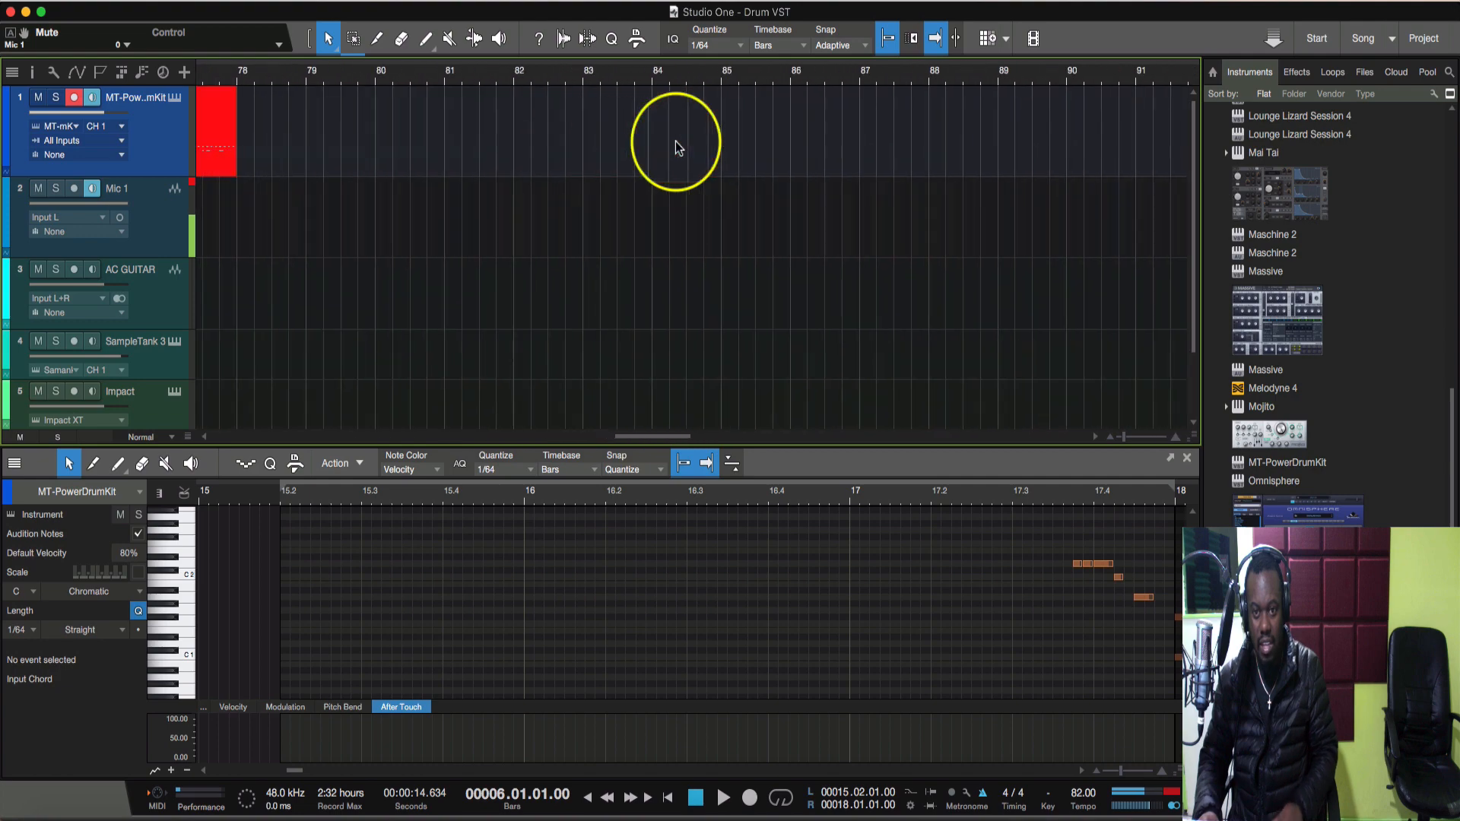
scroll(745, 140, "right", 4)
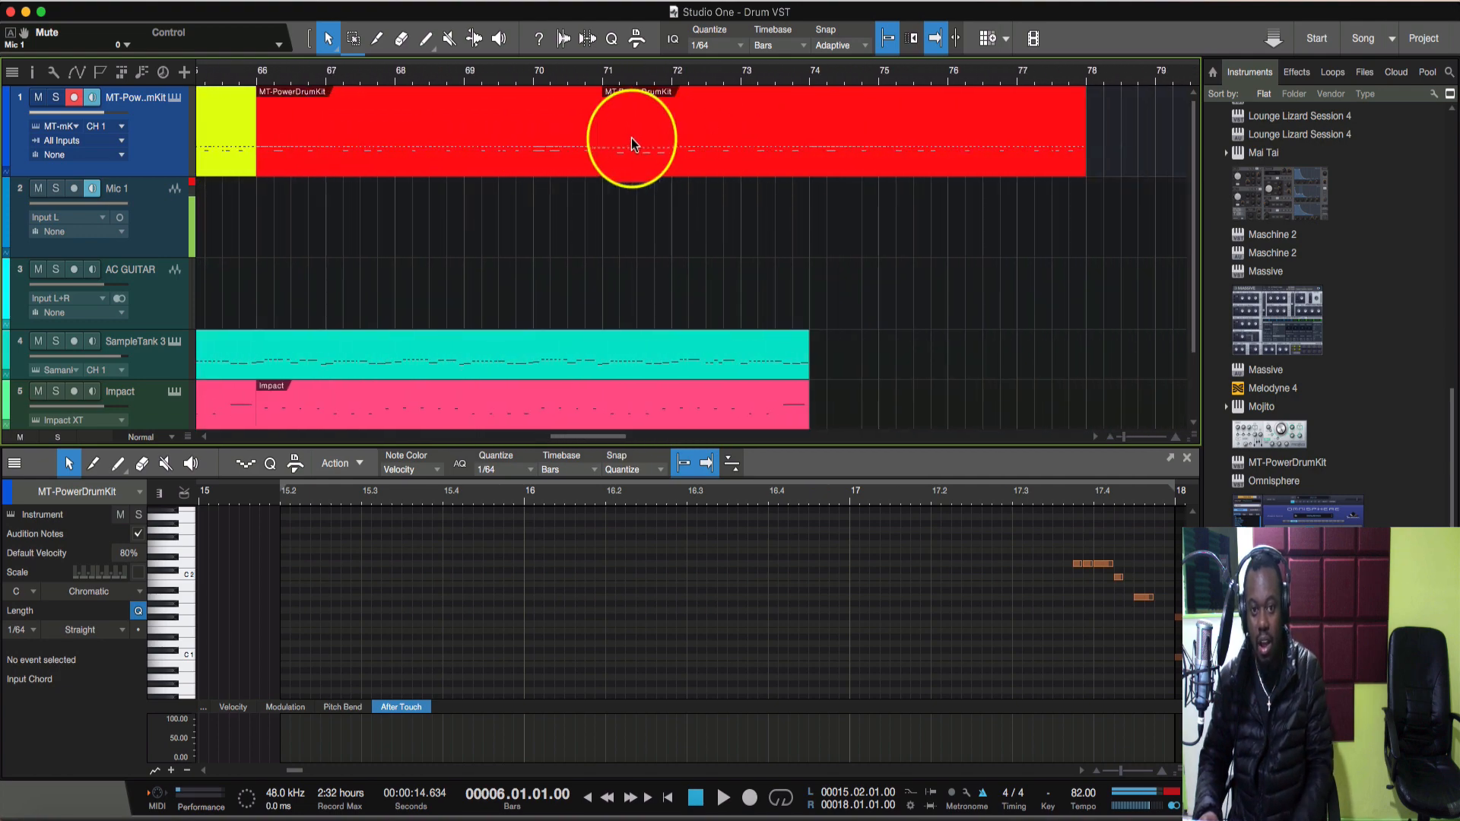
left_click(563, 149)
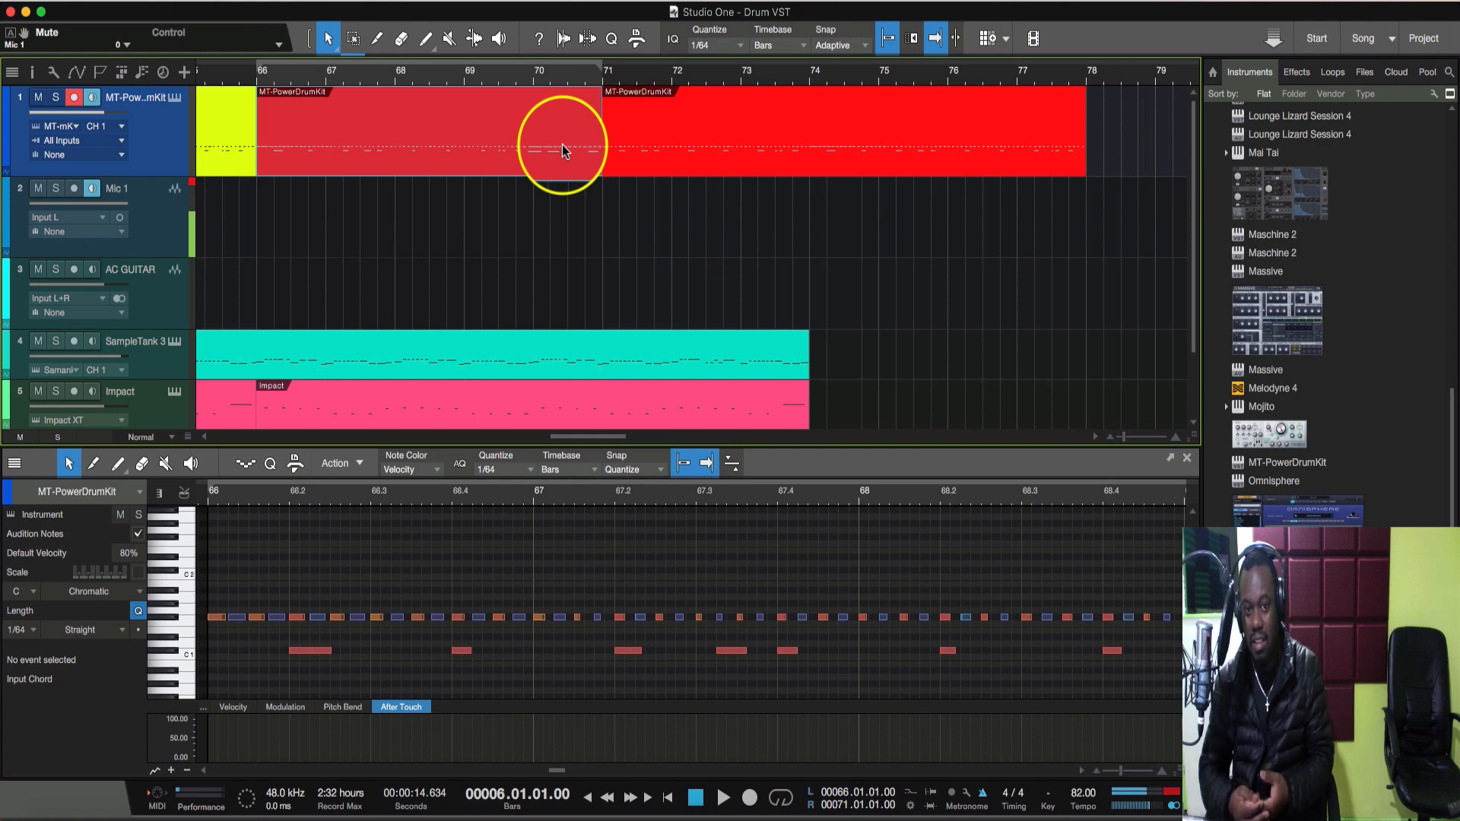
scroll(563, 147, "left", 5)
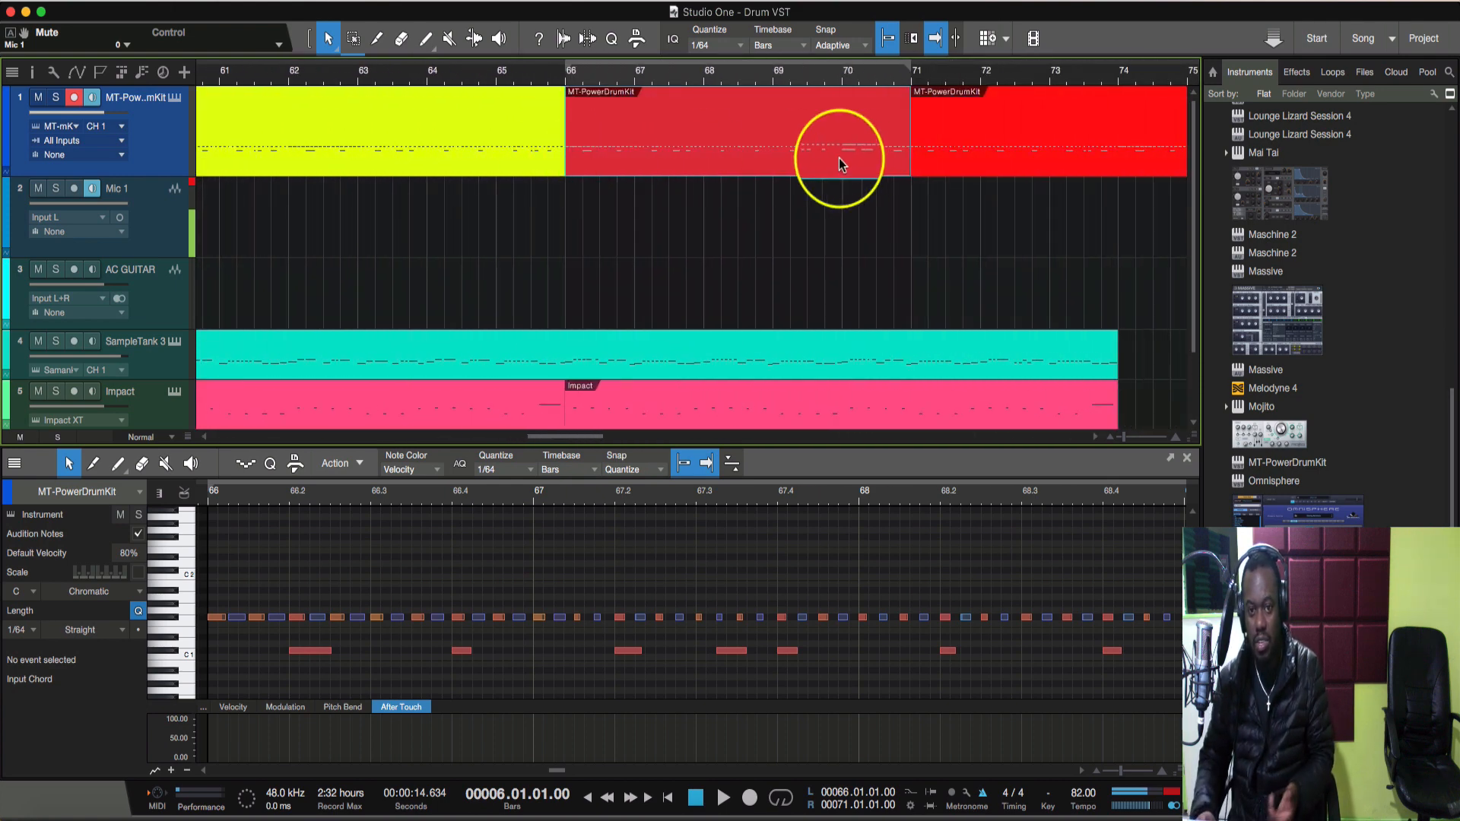
scroll(841, 164, "right", 3)
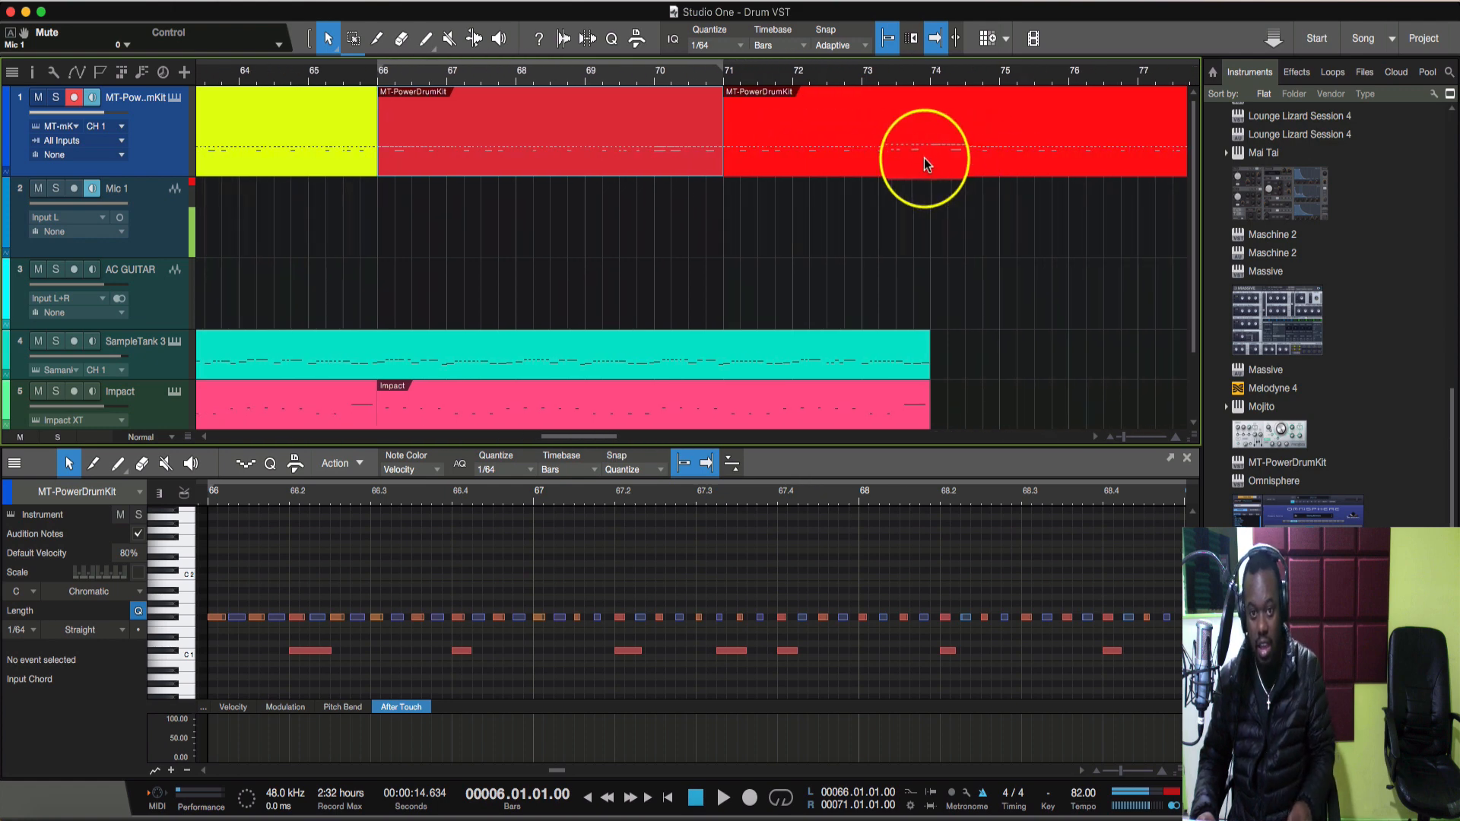
left_click(730, 225)
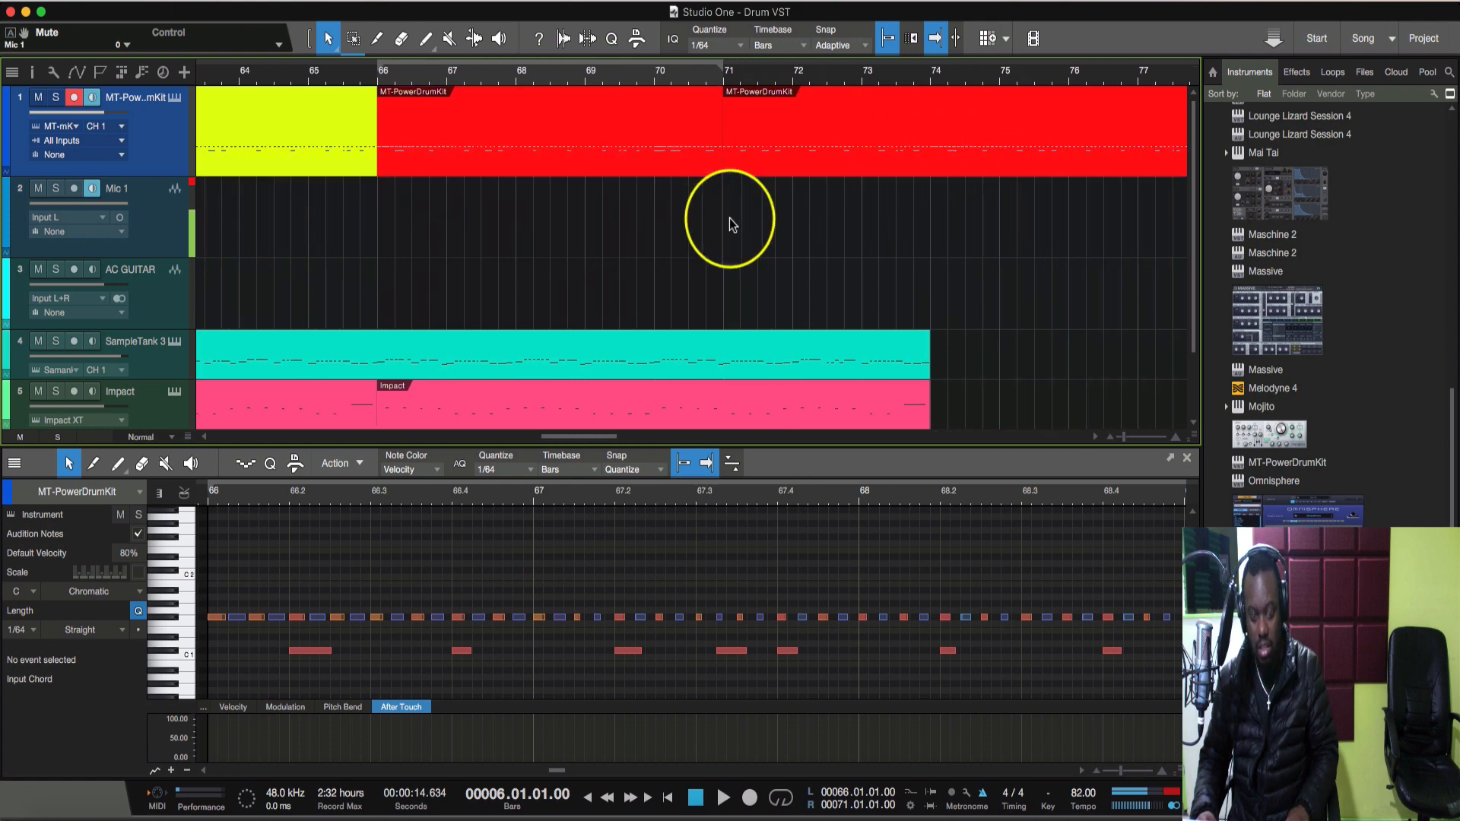
key("super+z")
left_click(762, 272)
left_click(702, 152)
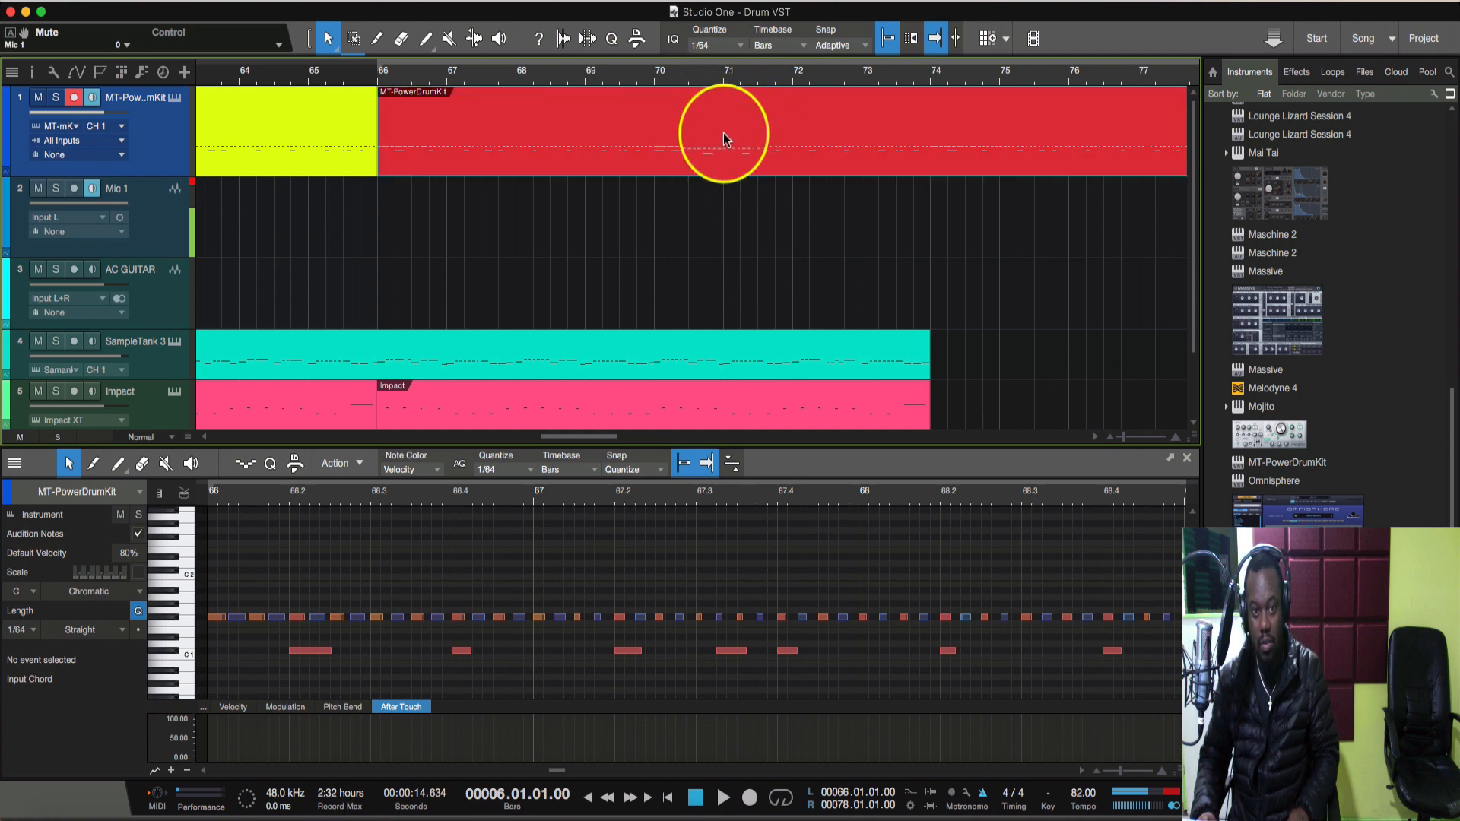
Place the playhead at bar 71 and split the last red drum event there, selecting the bar 66–71 segment.
left_click(724, 80)
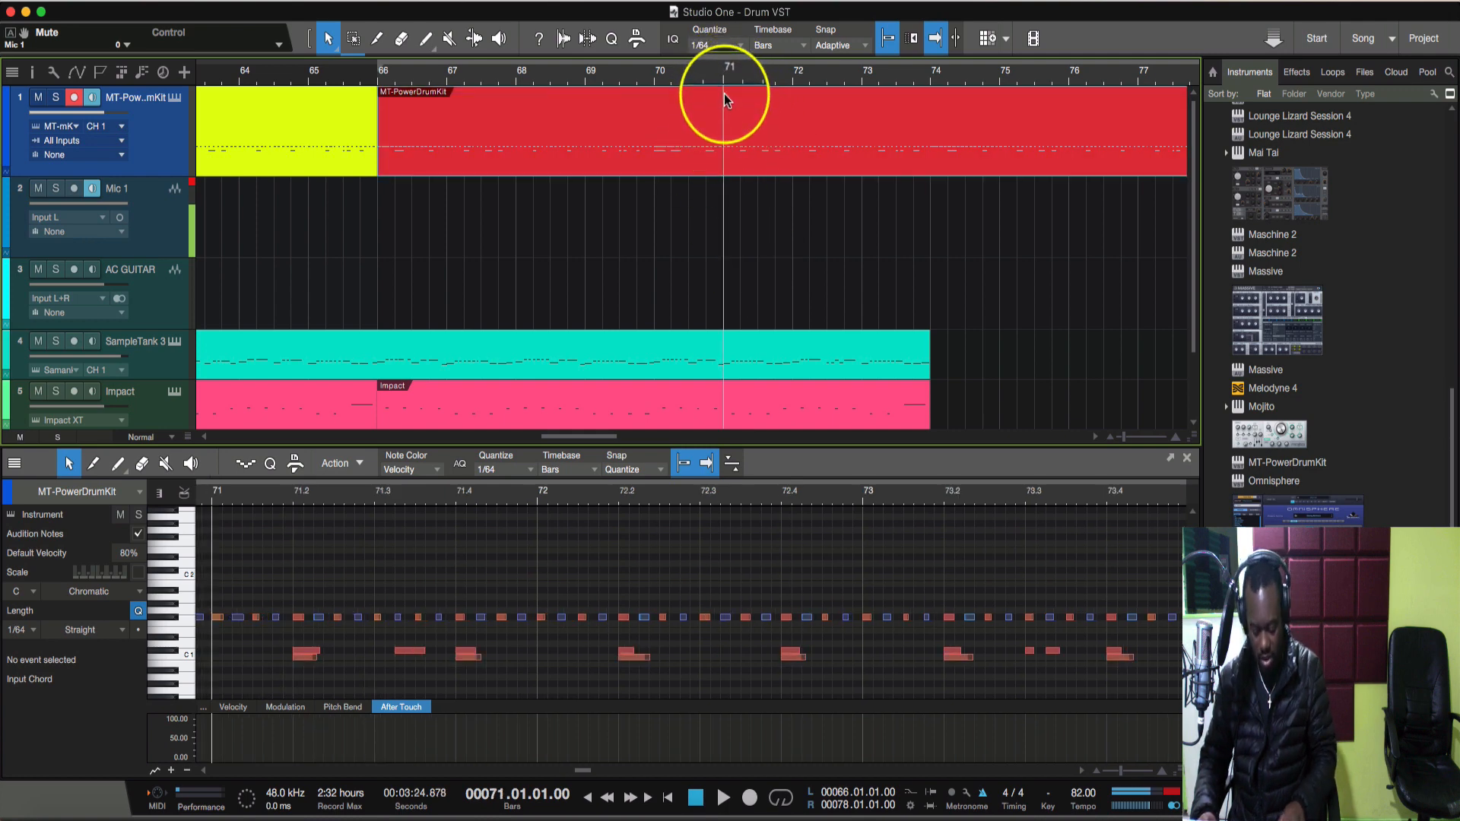
scroll(730, 152, "right", 1)
scroll(730, 149, "right", 1)
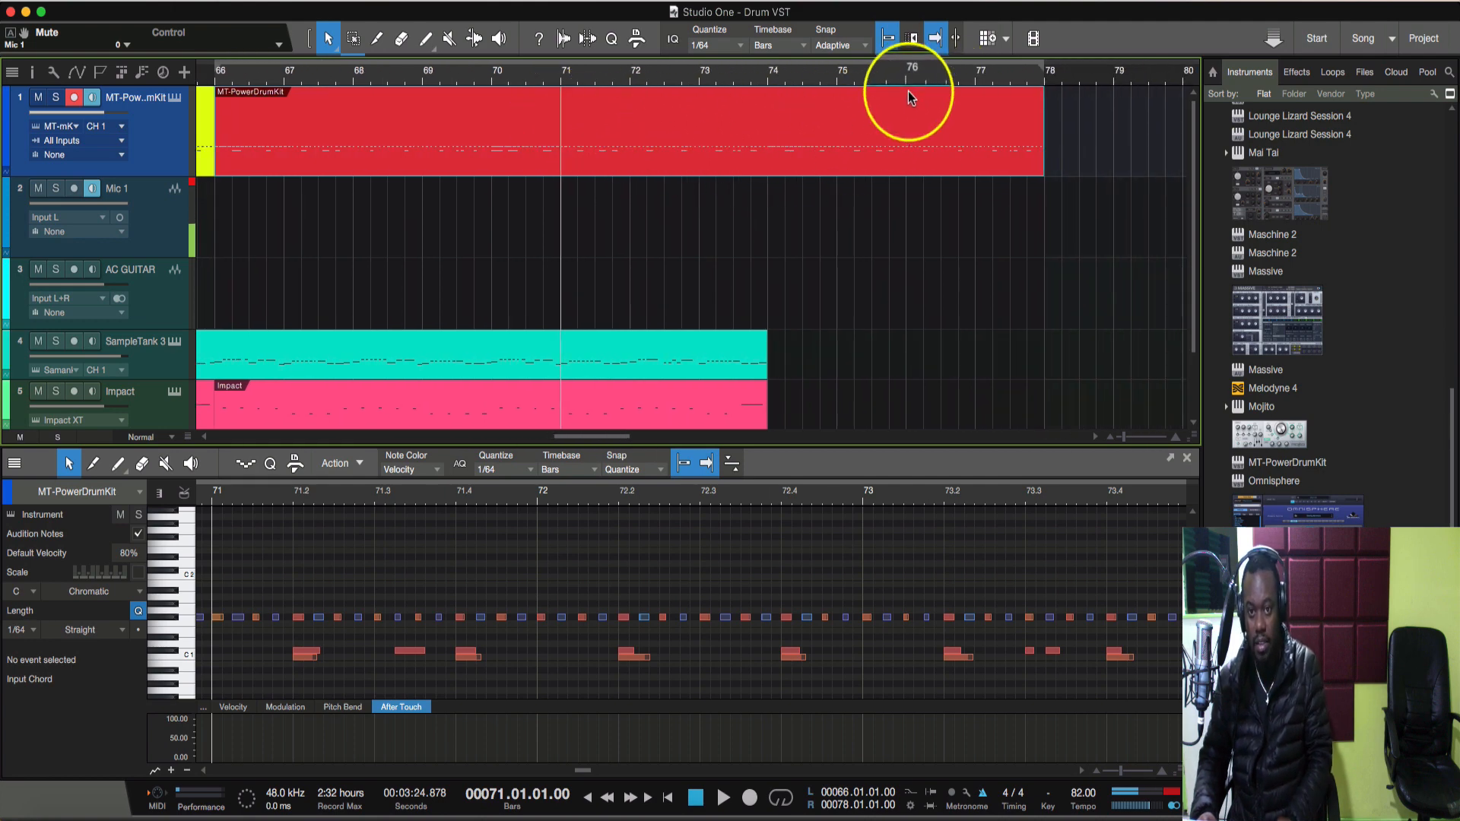
left_click(522, 147)
key("alt+x")
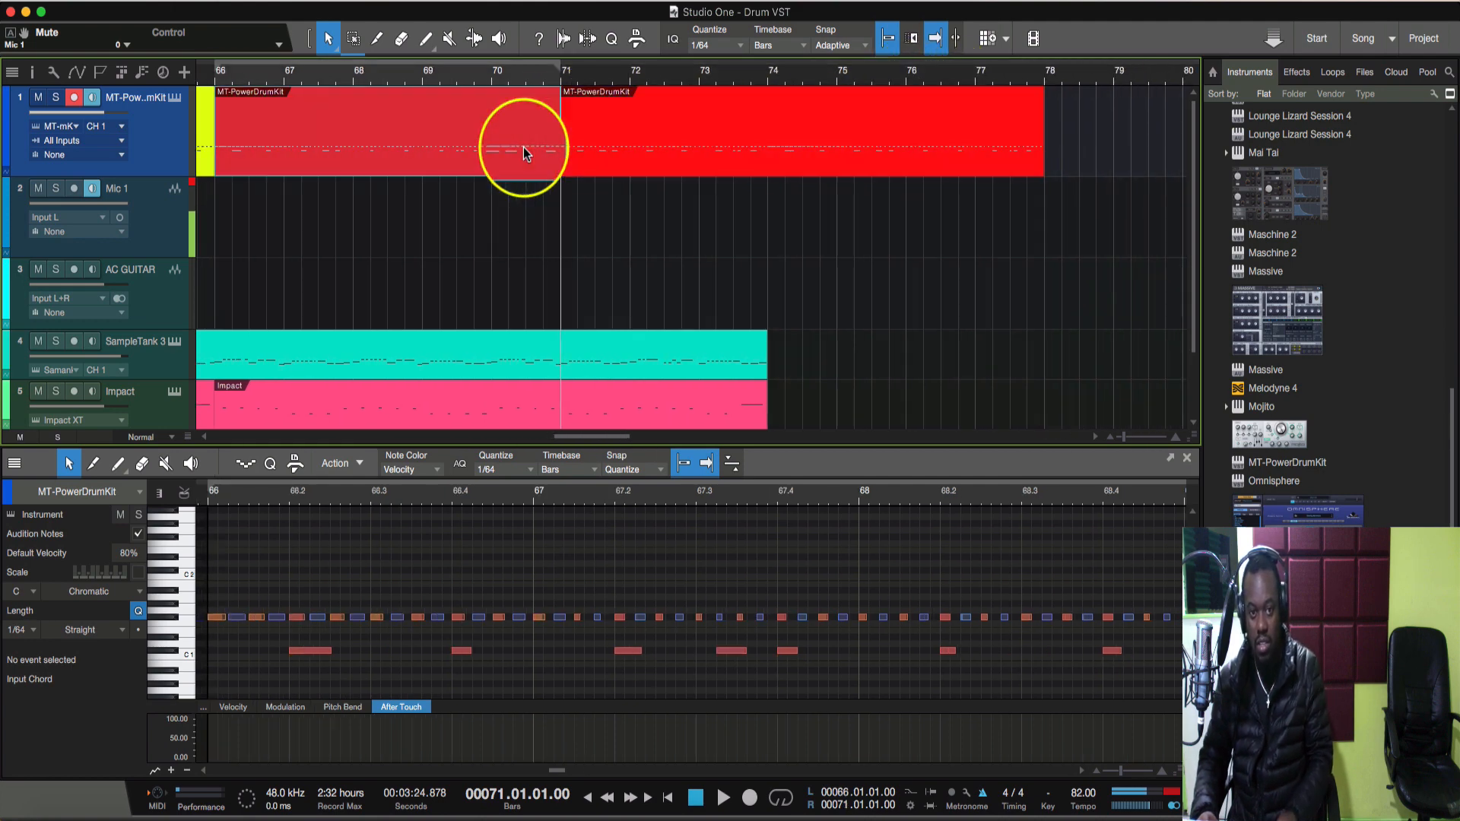
Trim the start of the blue drum event from bar 6 to bar 17 and paste the bar 66–71 drum segment at bar 6.
scroll(526, 148, "left", 5)
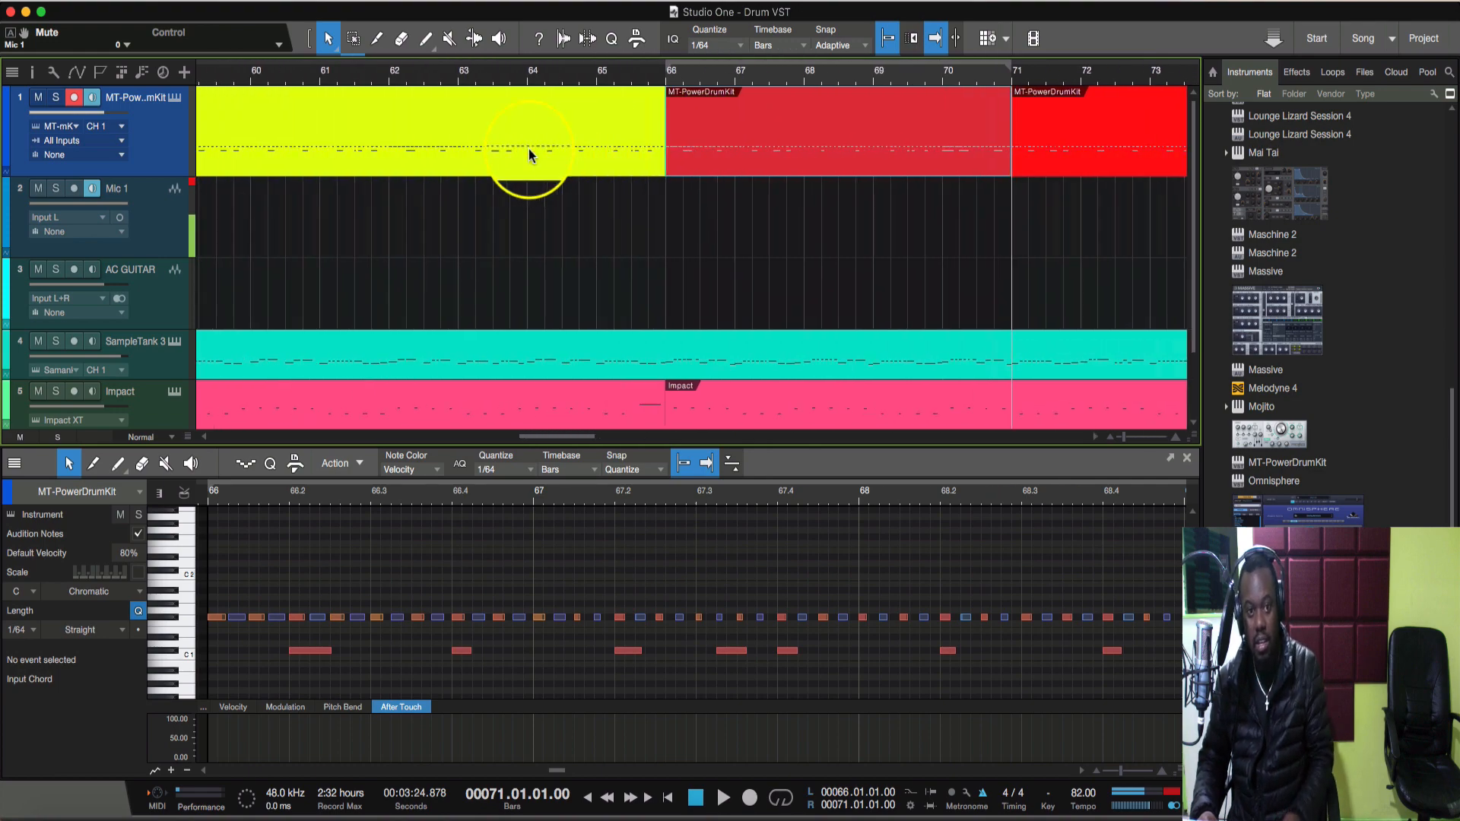
scroll(582, 164, "left", 15)
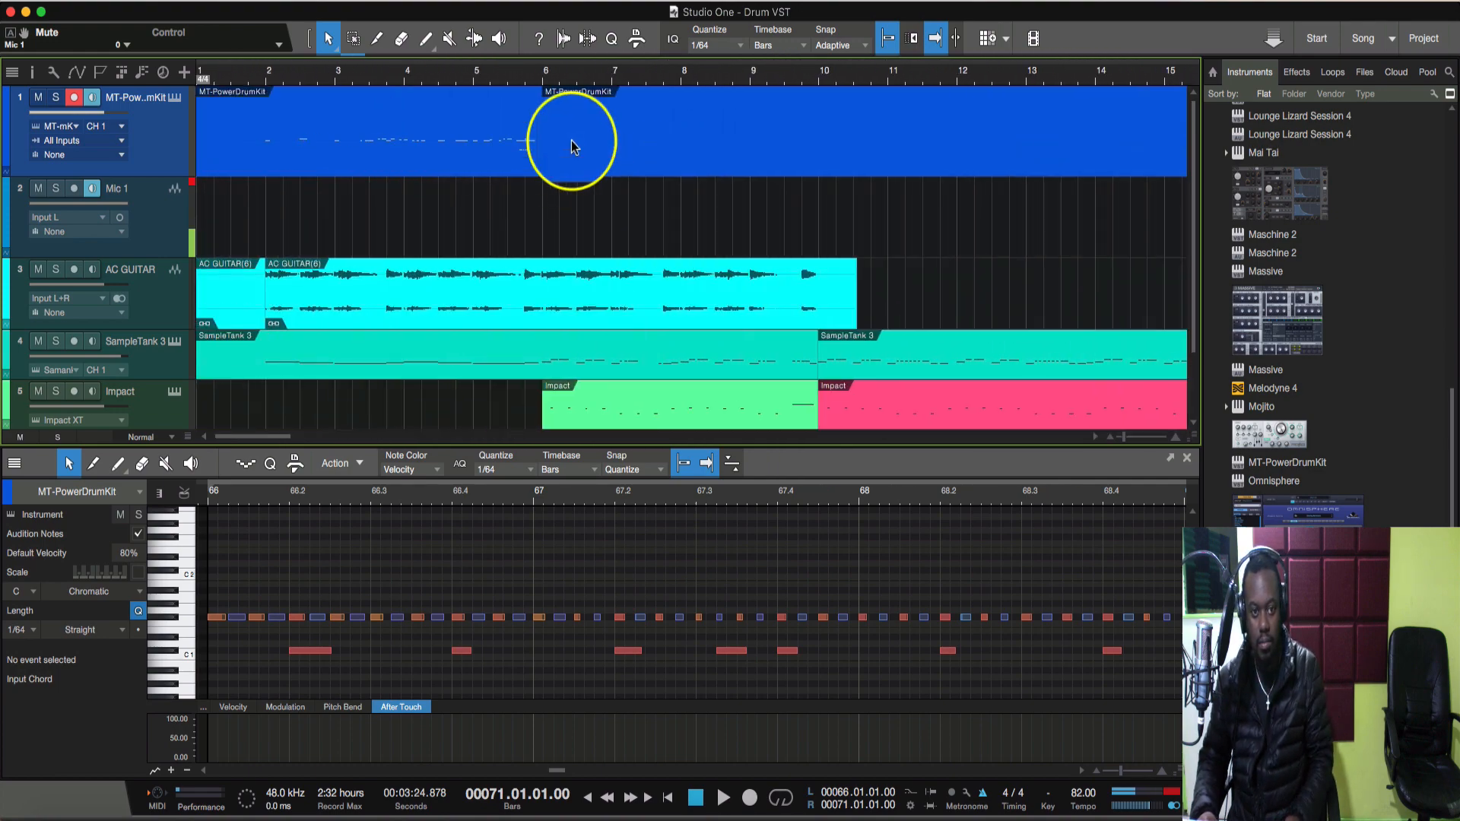
scroll(636, 142, "right", 3)
scroll(636, 141, "left", 1)
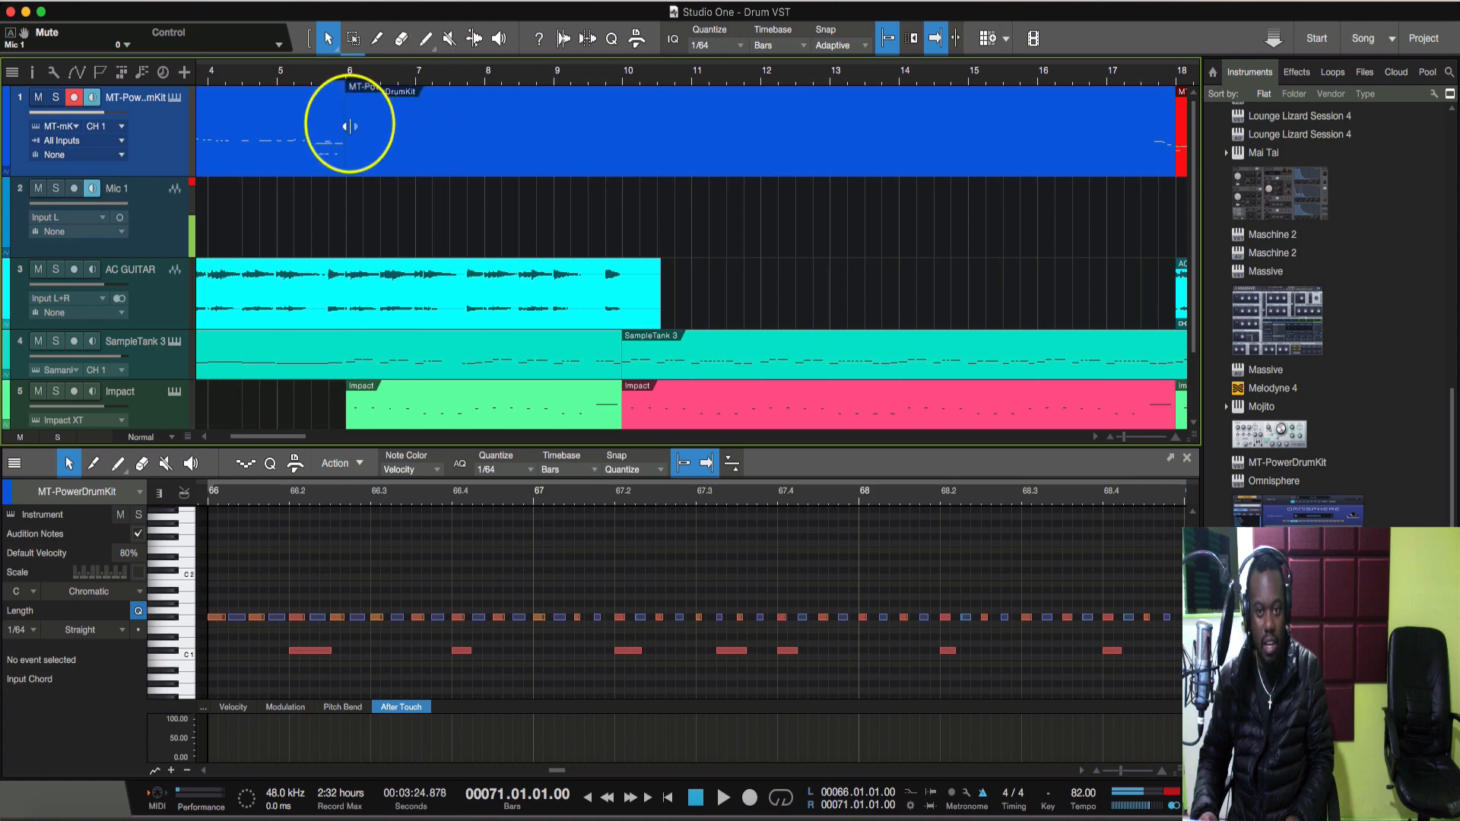
left_click_drag(349, 126, 1110, 133)
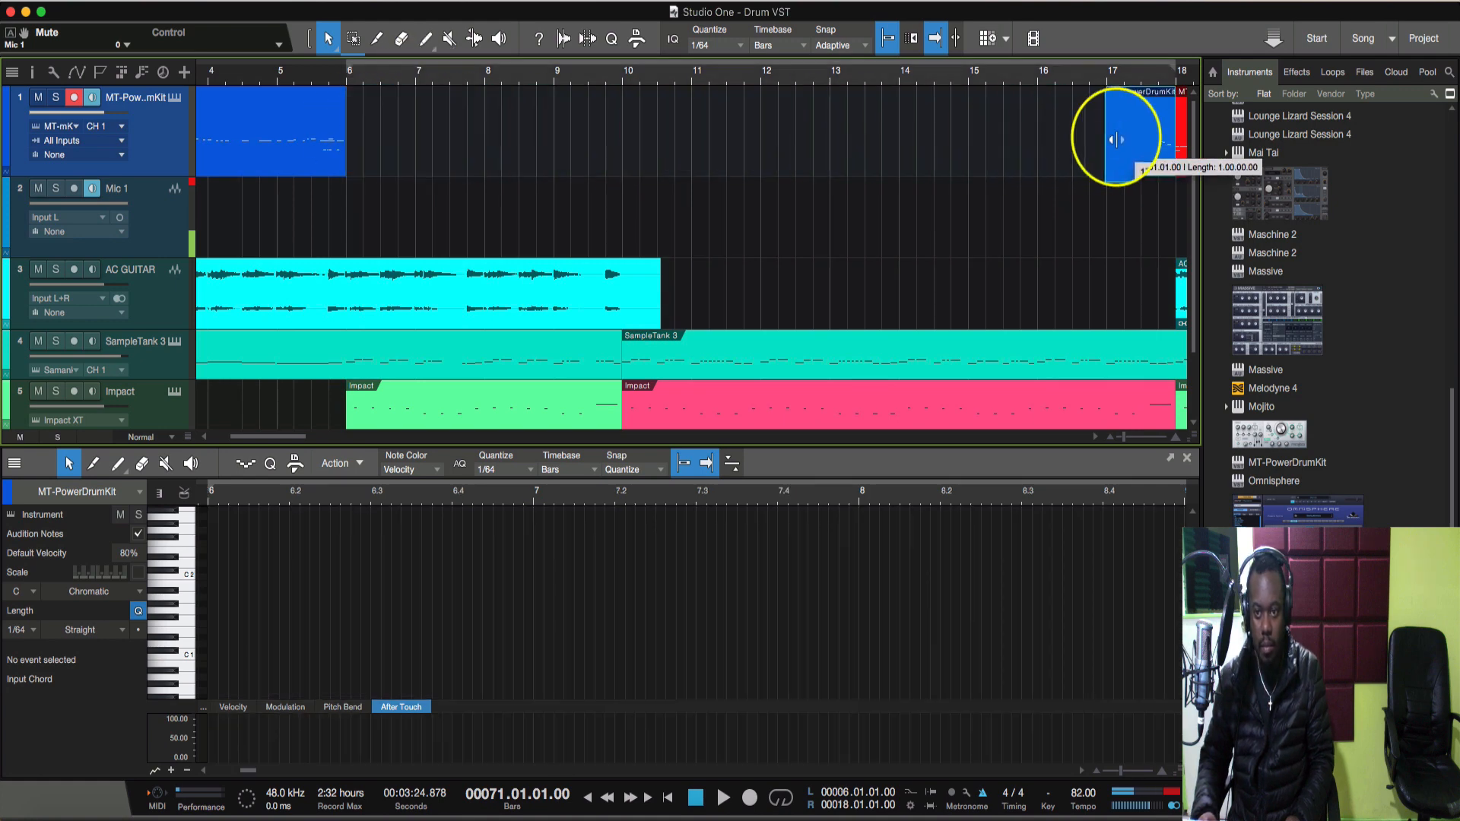
left_click(350, 83)
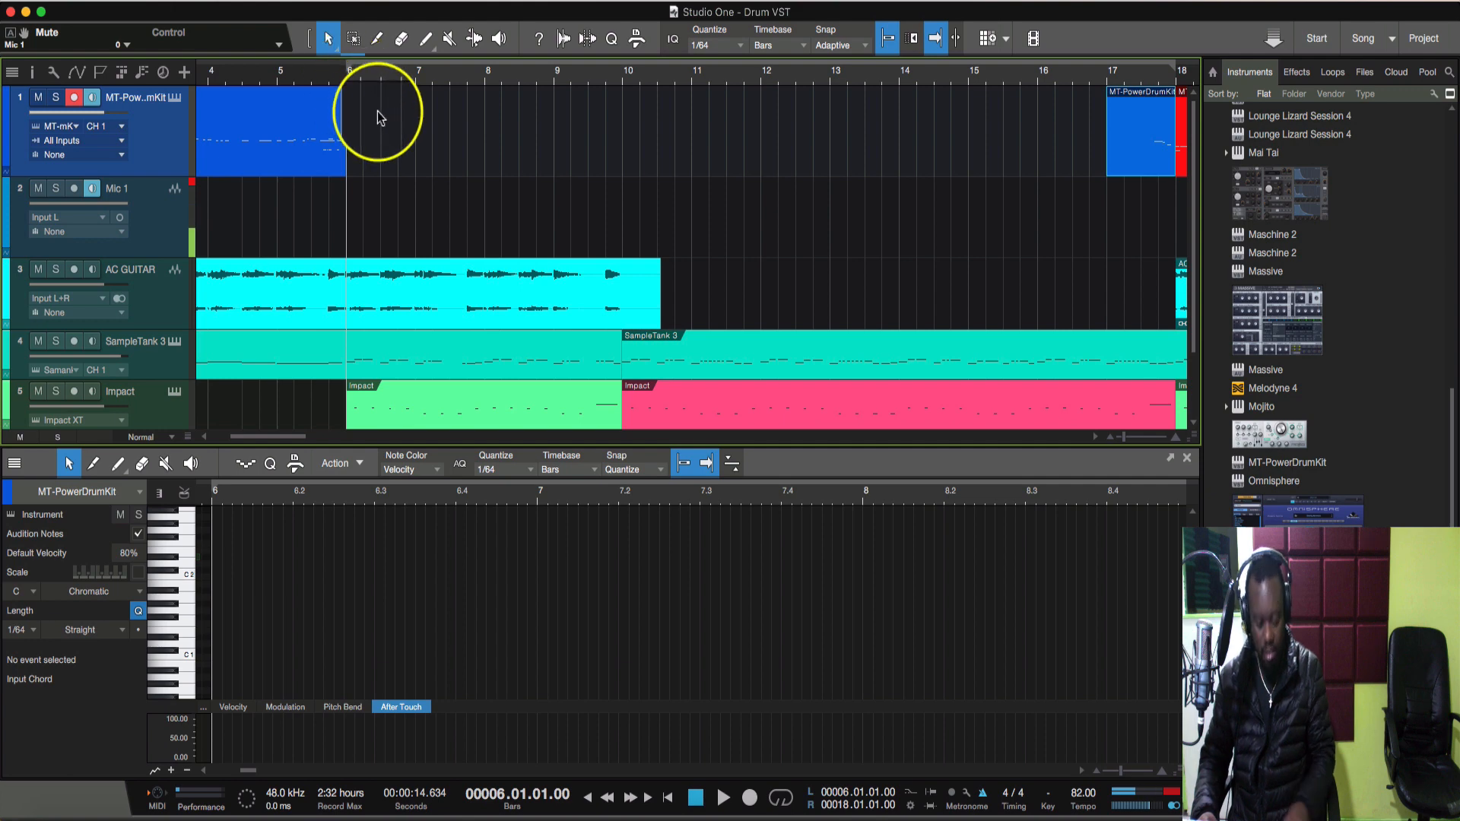
key("super+v")
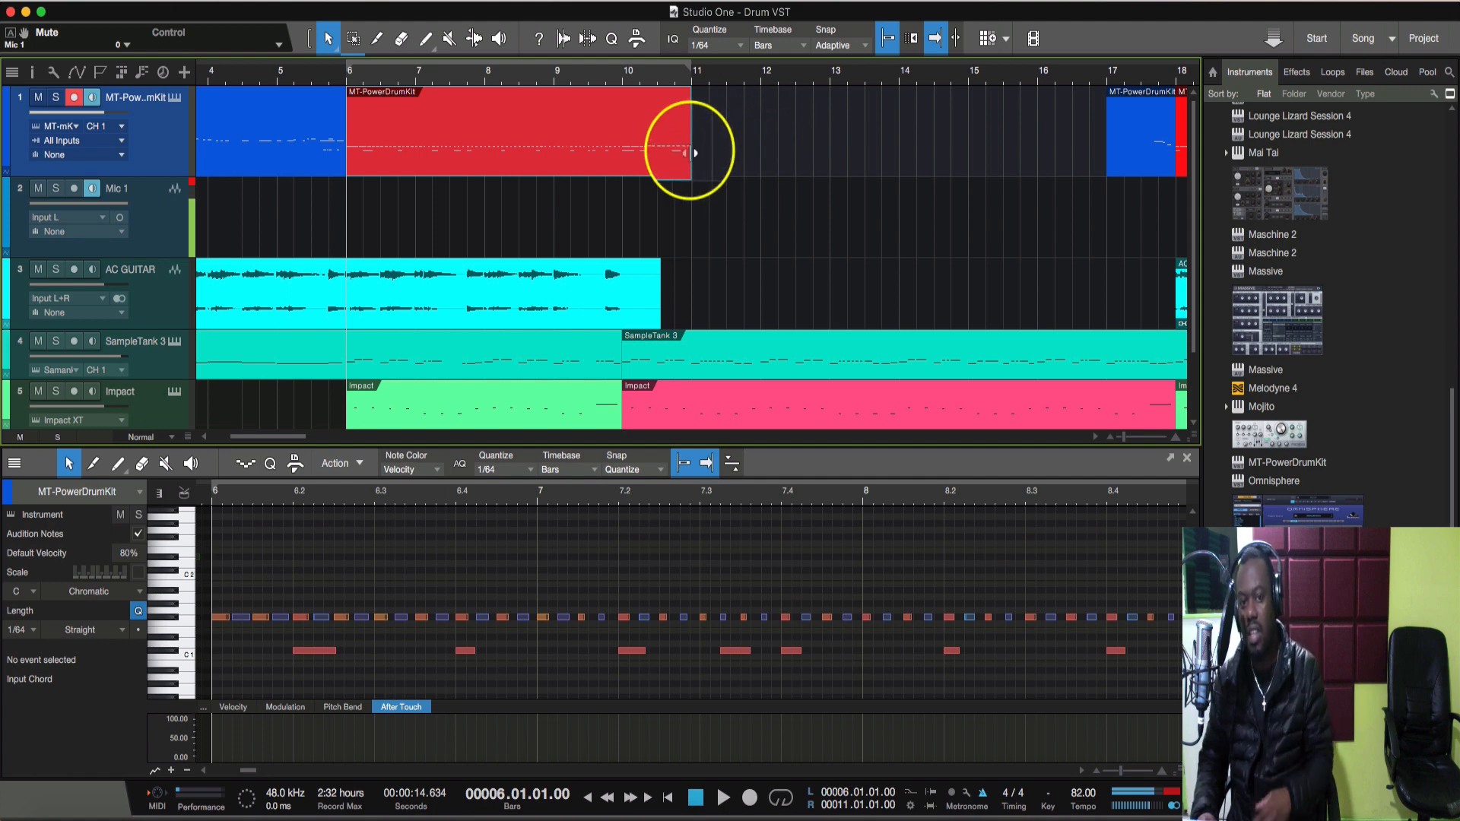
Extend the pasted drum event's end to about bar 15.7, place the playhead at bar 11, and trim the event back to bar 11.
left_click_drag(691, 153, 1024, 163)
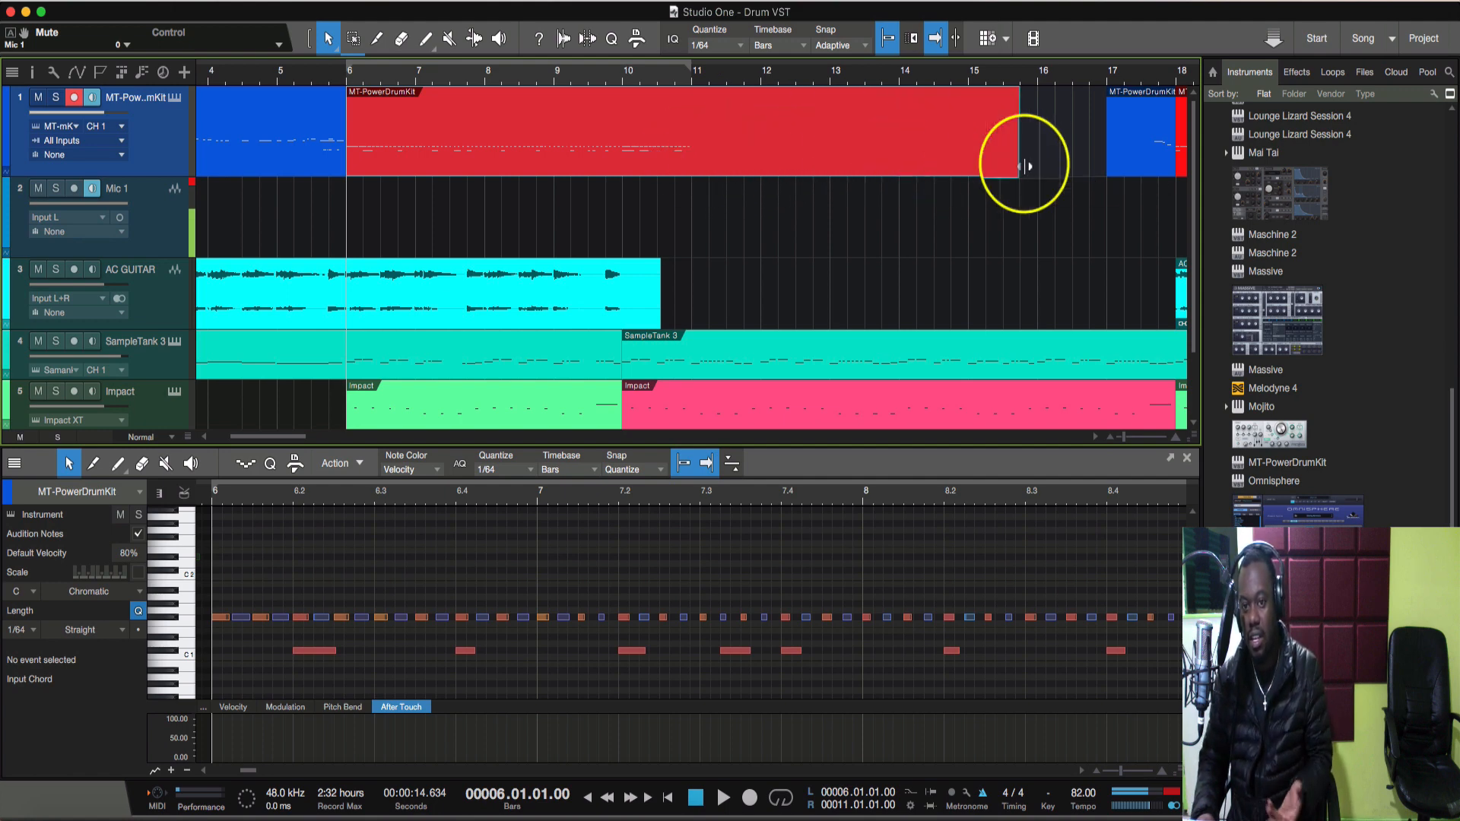
left_click(691, 77)
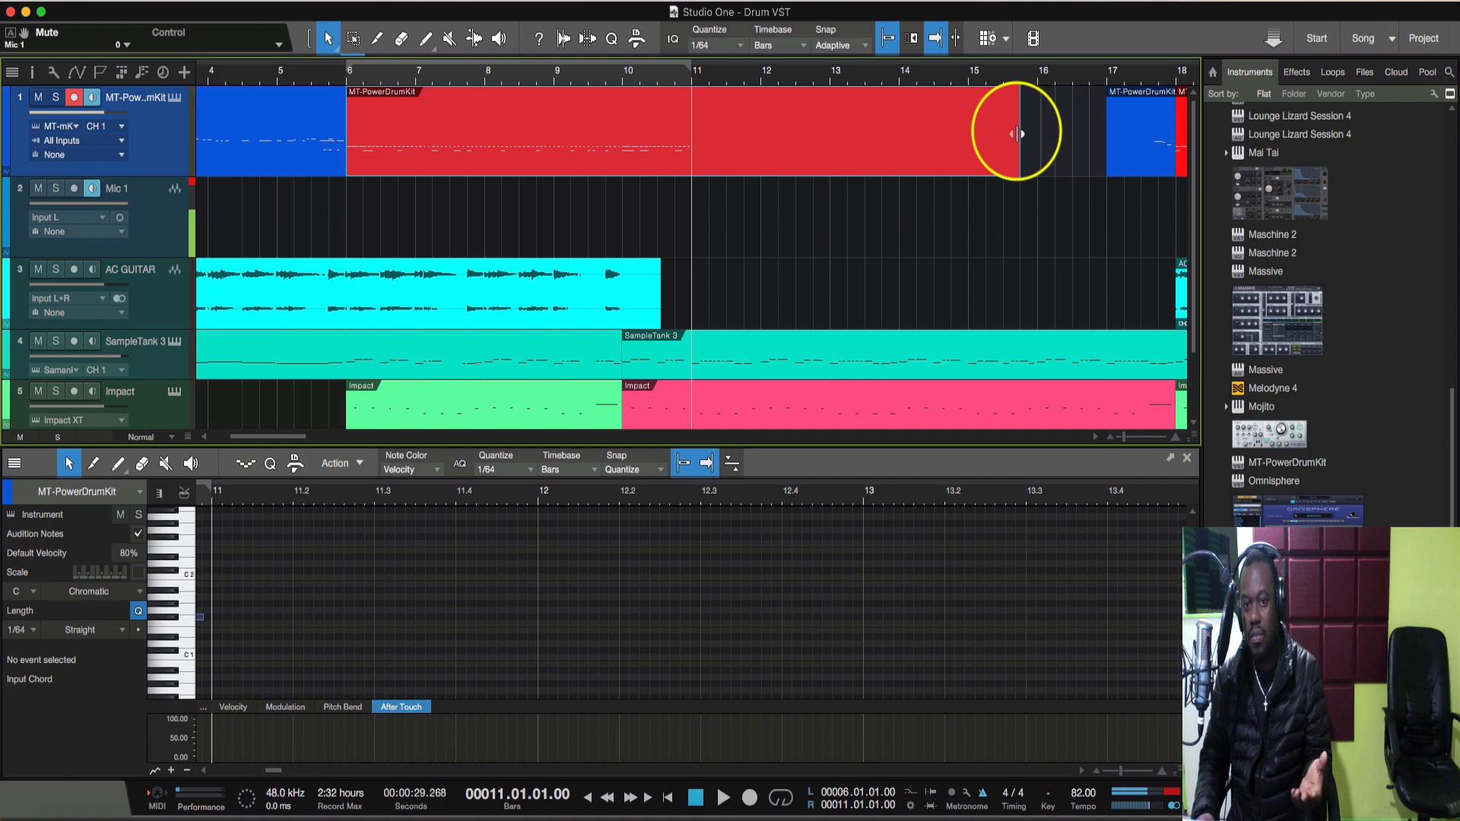
left_click_drag(1019, 134, 694, 141)
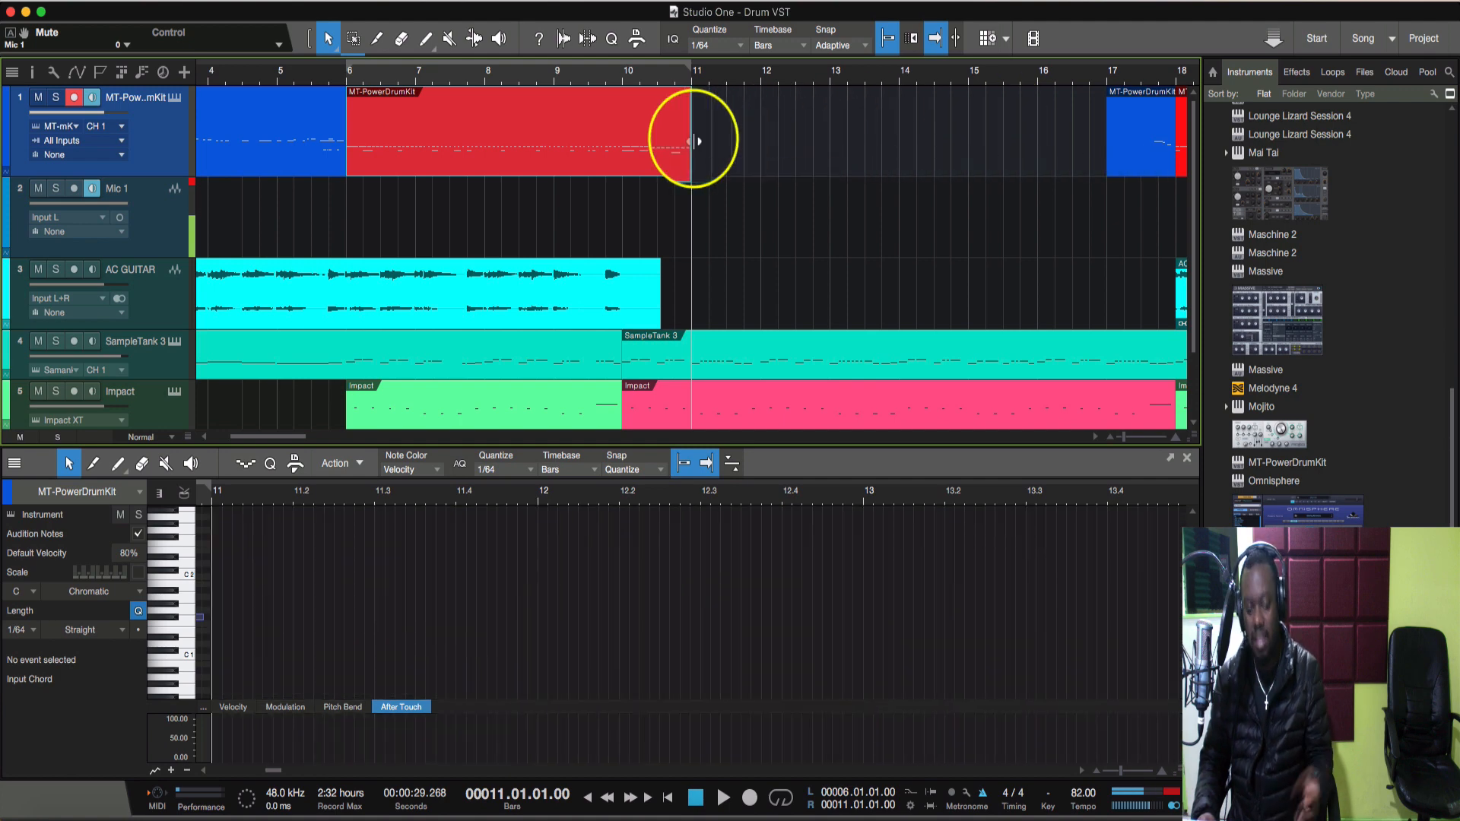
Duplicate the pasted red drum event to bars 11–16 and undo the duplication.
key("d")
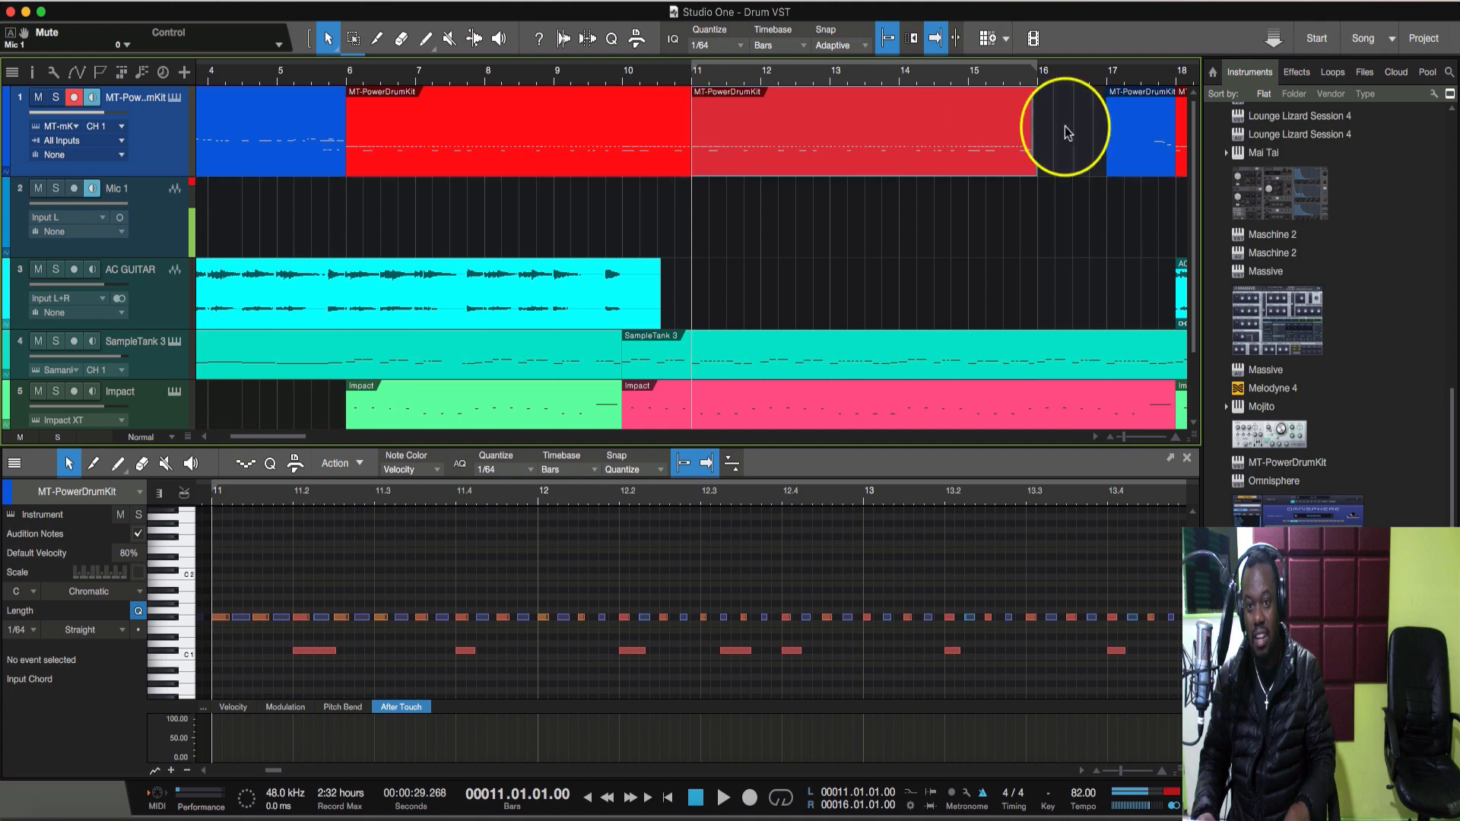
scroll(1065, 136, "right", 3)
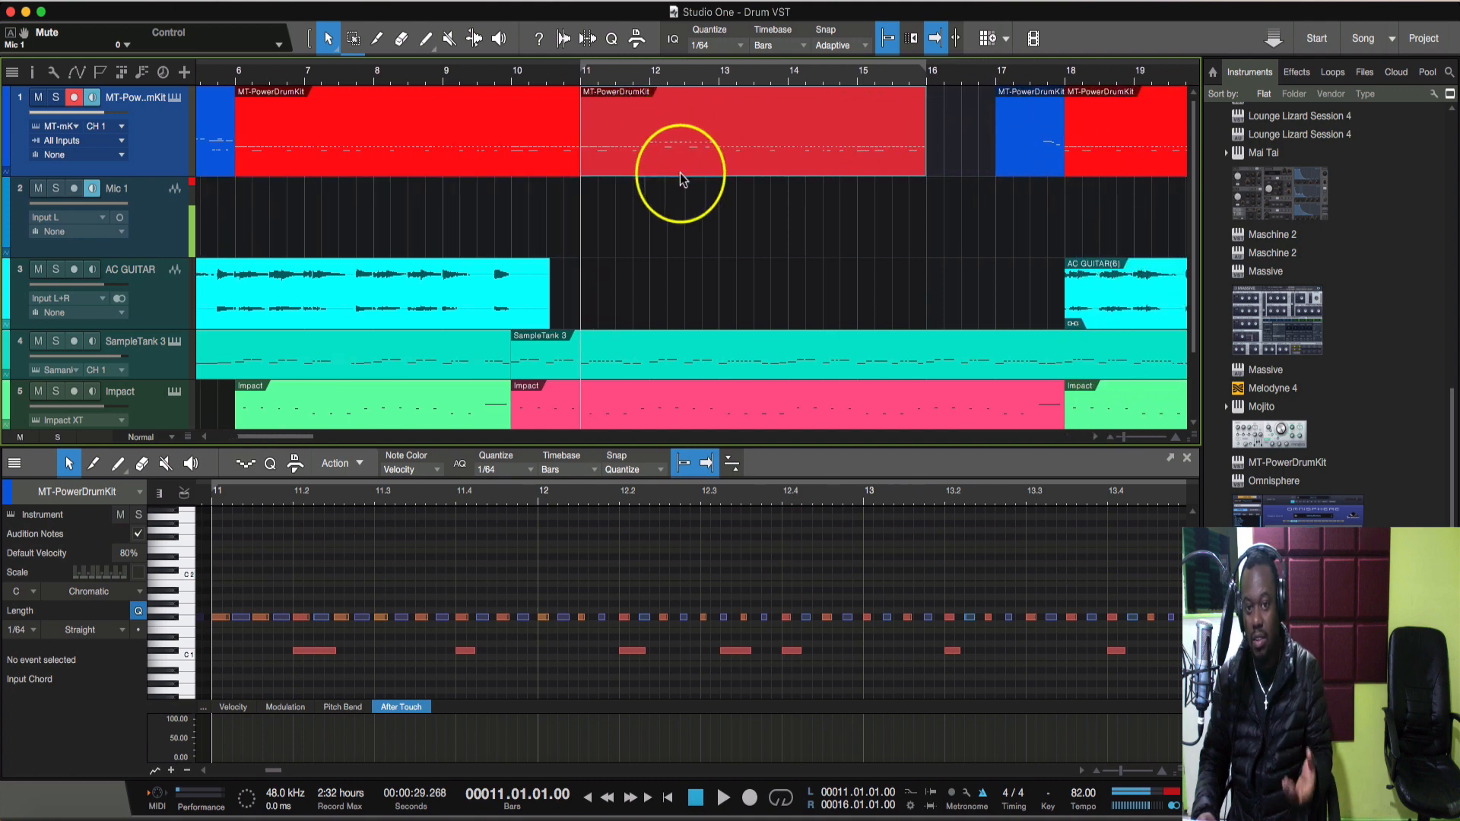
key("ctrl+z")
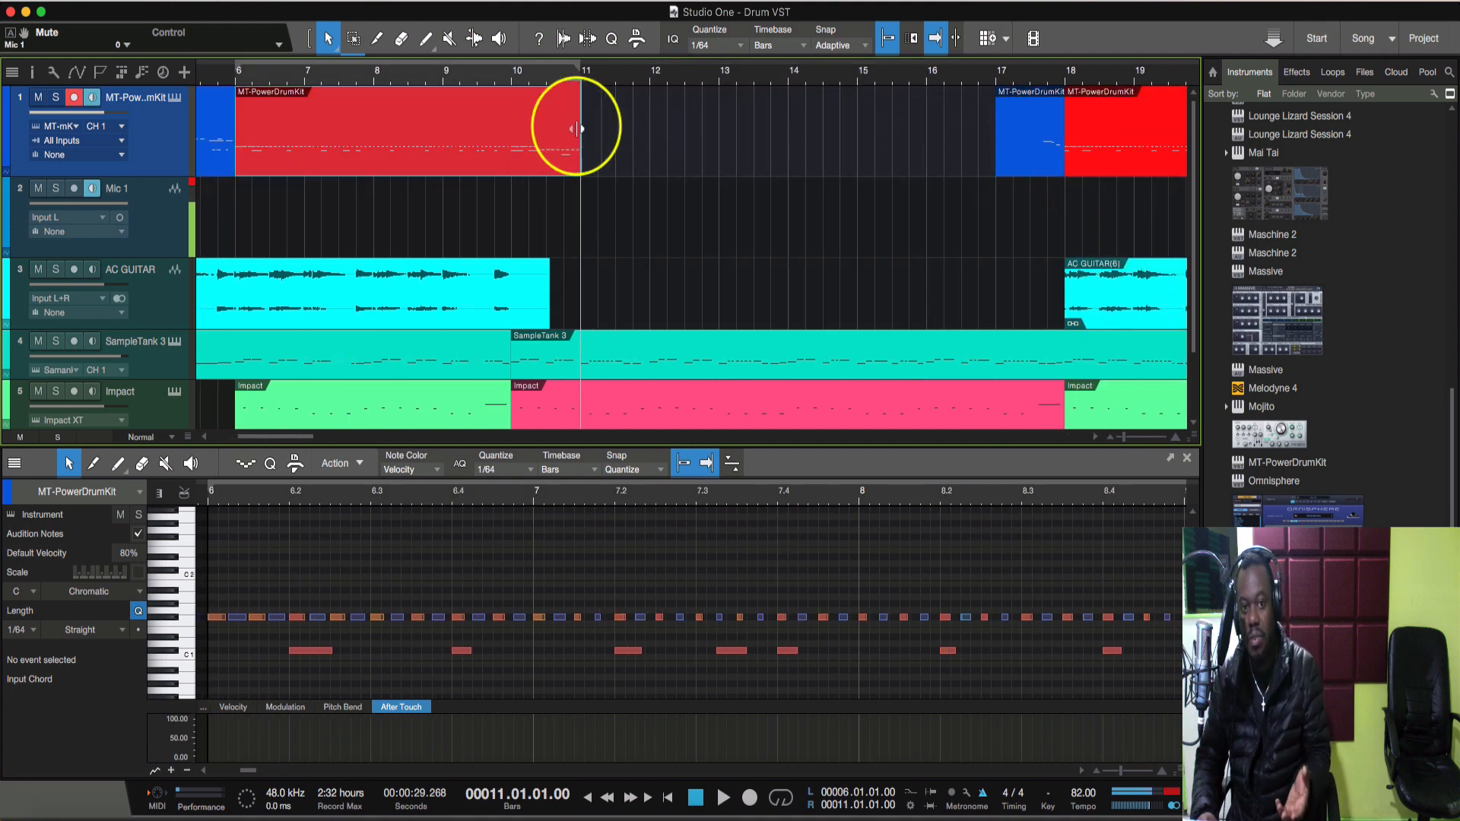
Extend the pasted drum event's end to about bar 15.2, and undo both the extension and the paste at bar 6.
left_click_drag(580, 137, 875, 152)
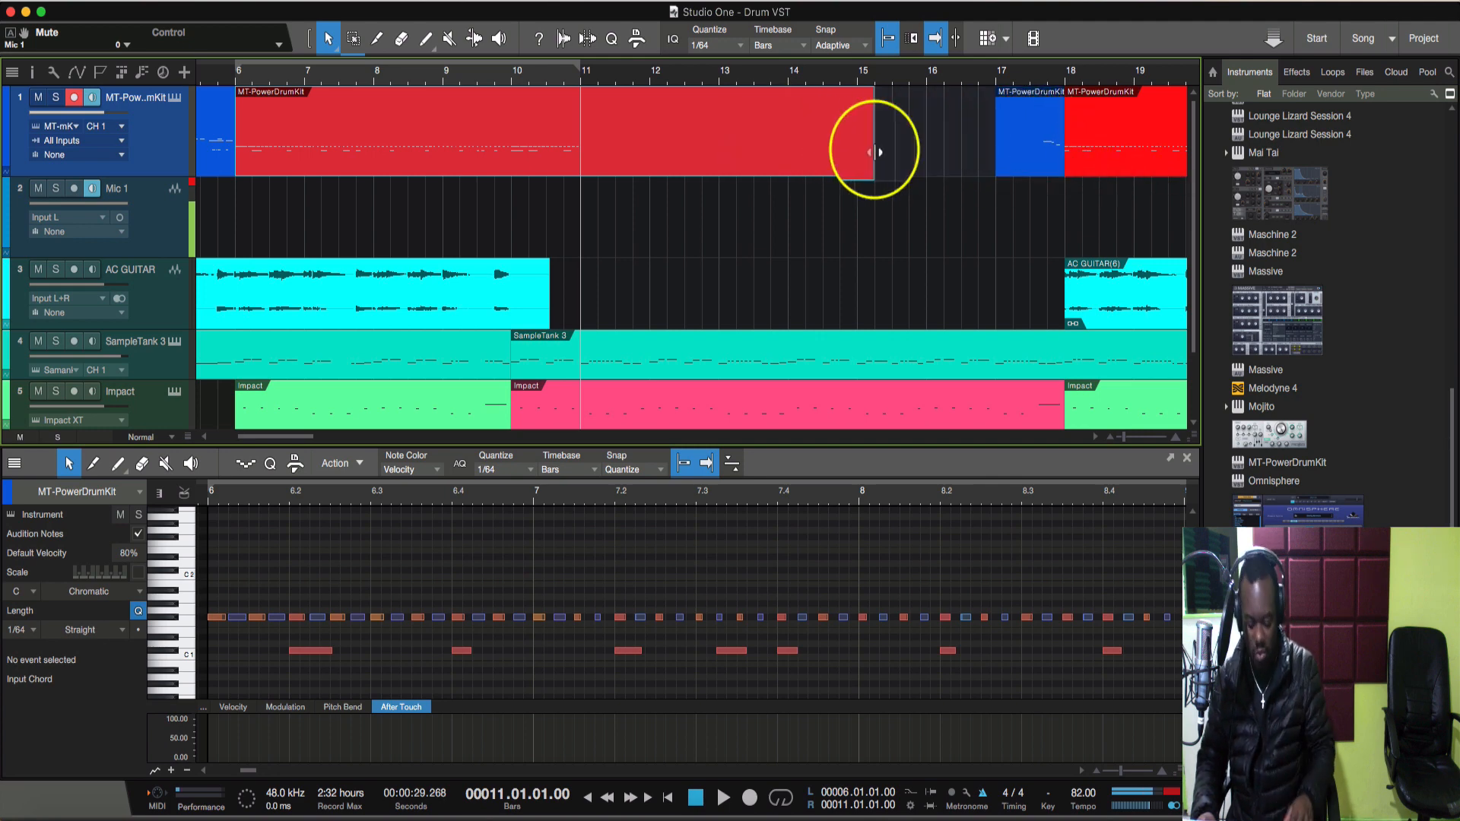
key("super+z")
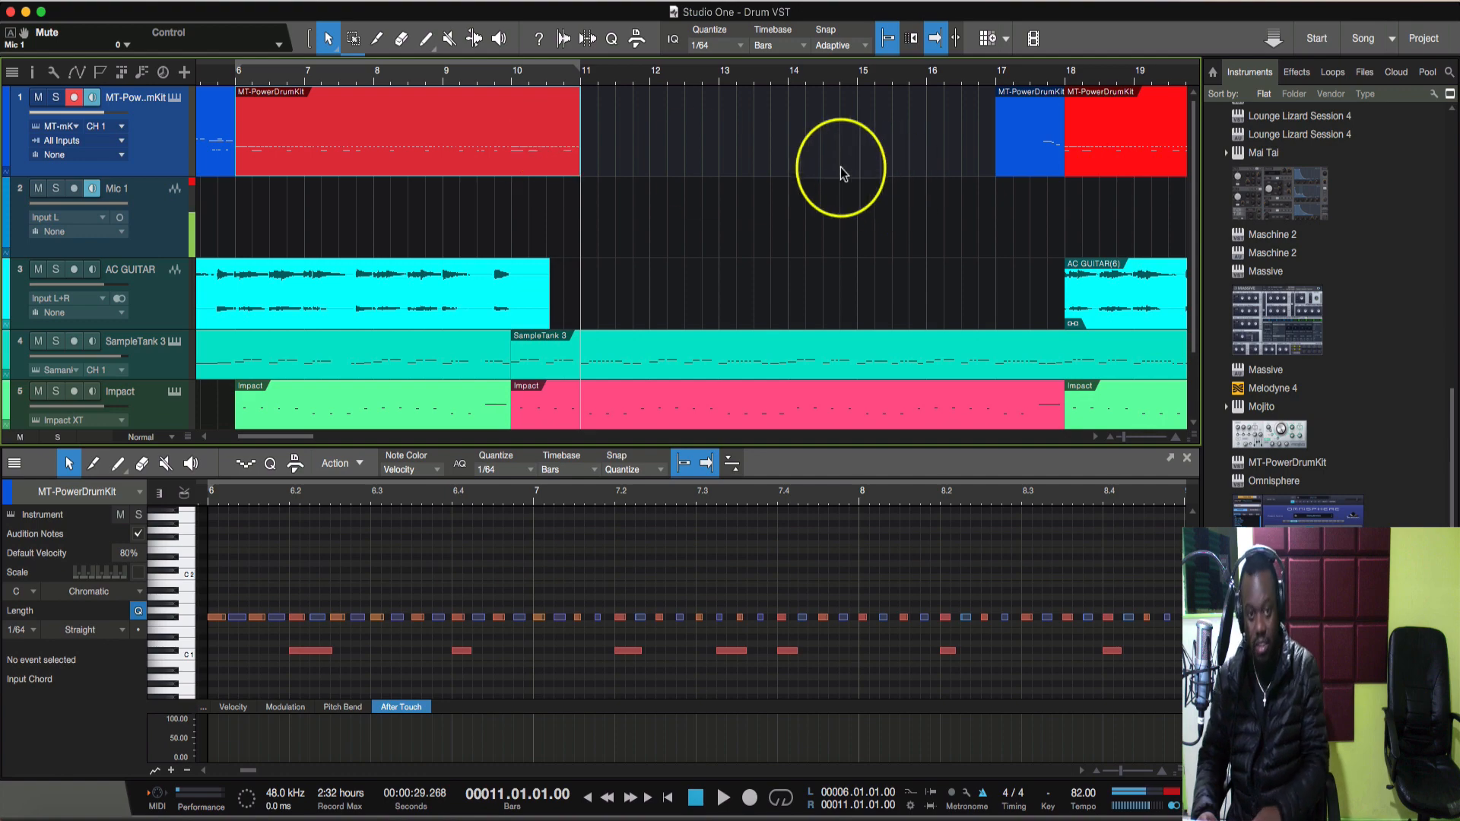
Trim the start of the bar 71 red event to about bar 72.5, extend the preceding event to about bar 72, and undo both edits.
scroll(682, 159, "right", 15)
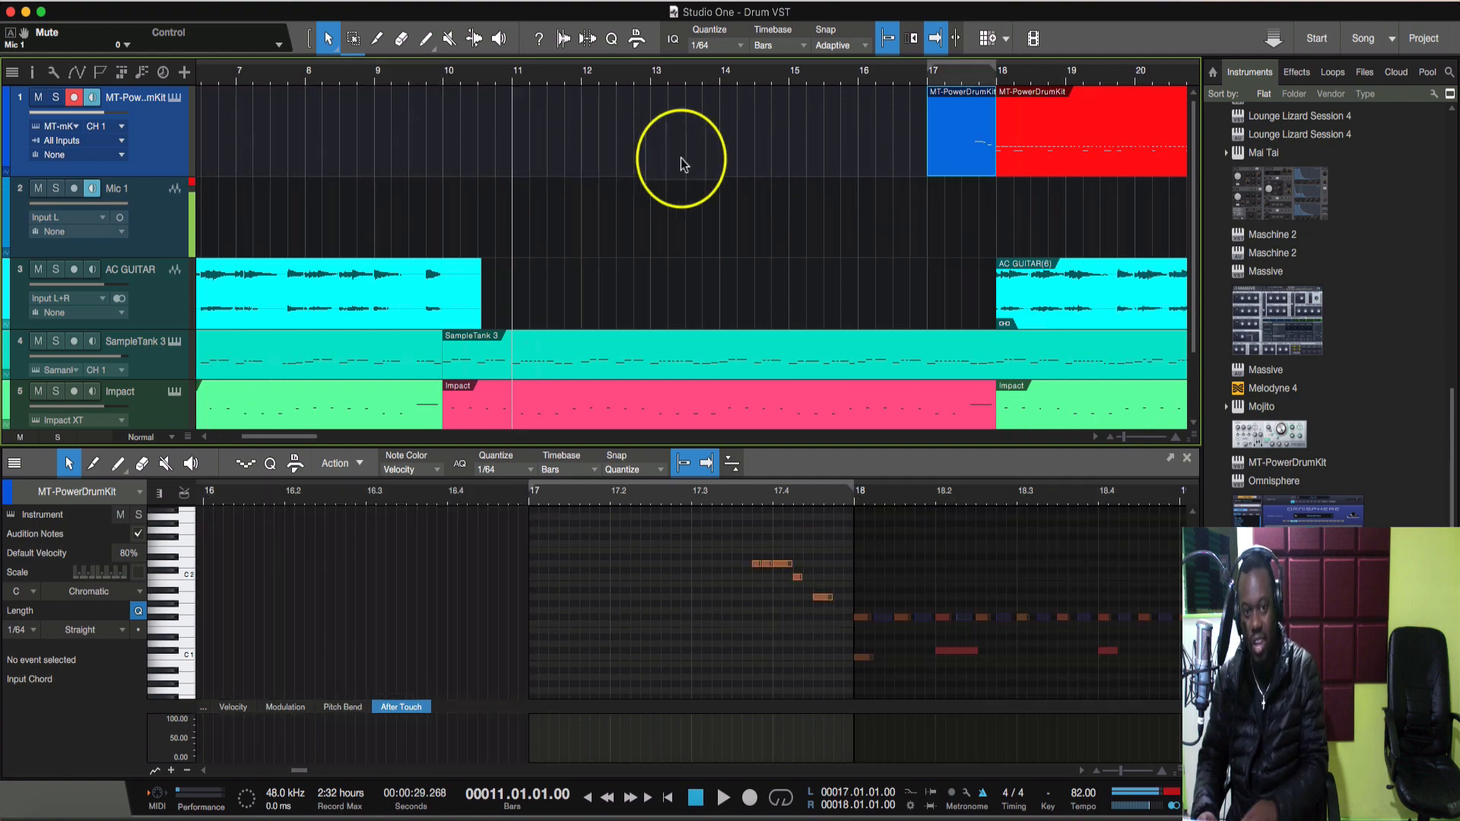
scroll(661, 149, "right", 8)
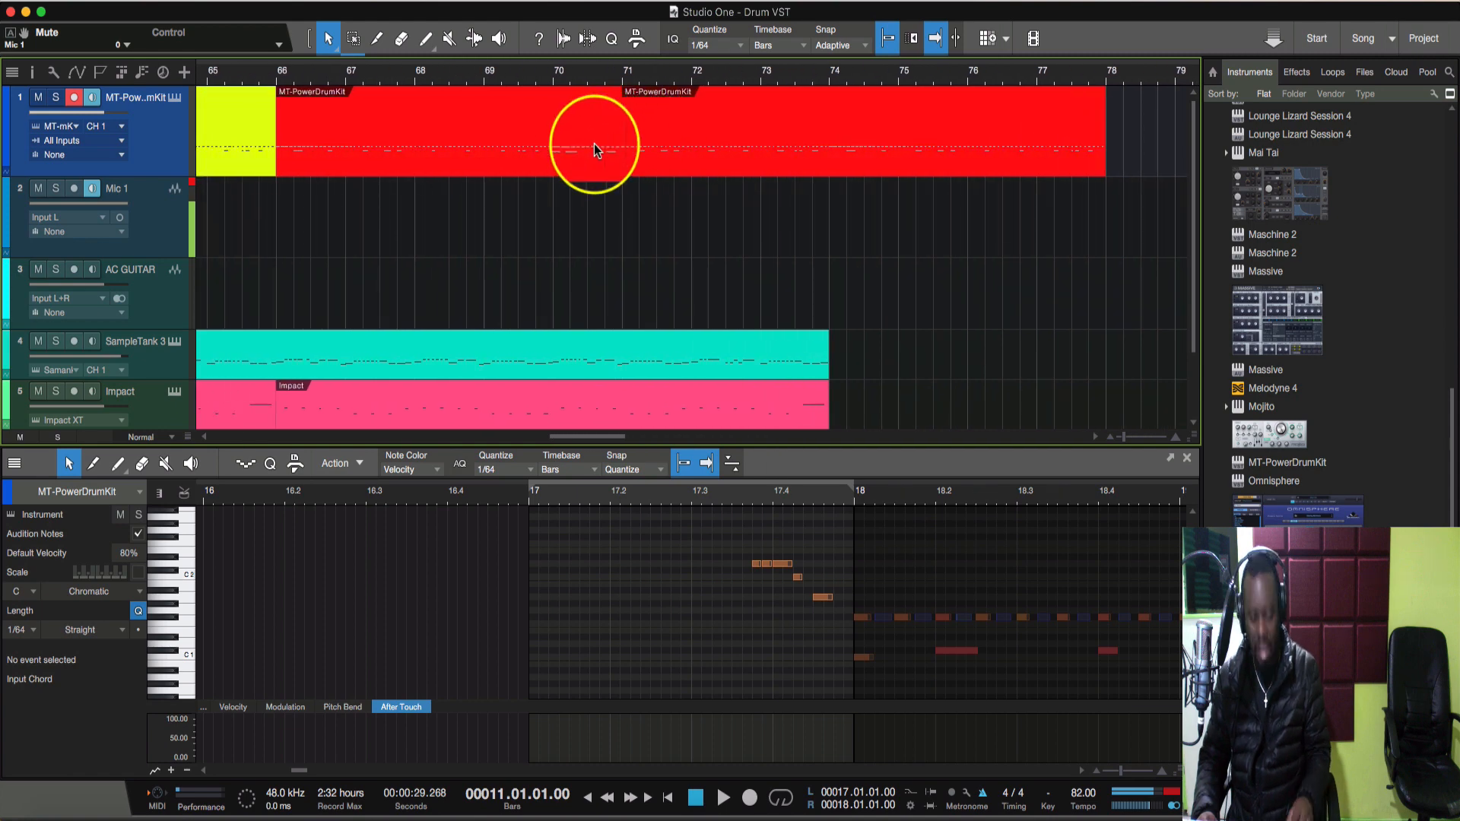
left_click_drag(622, 143, 723, 135)
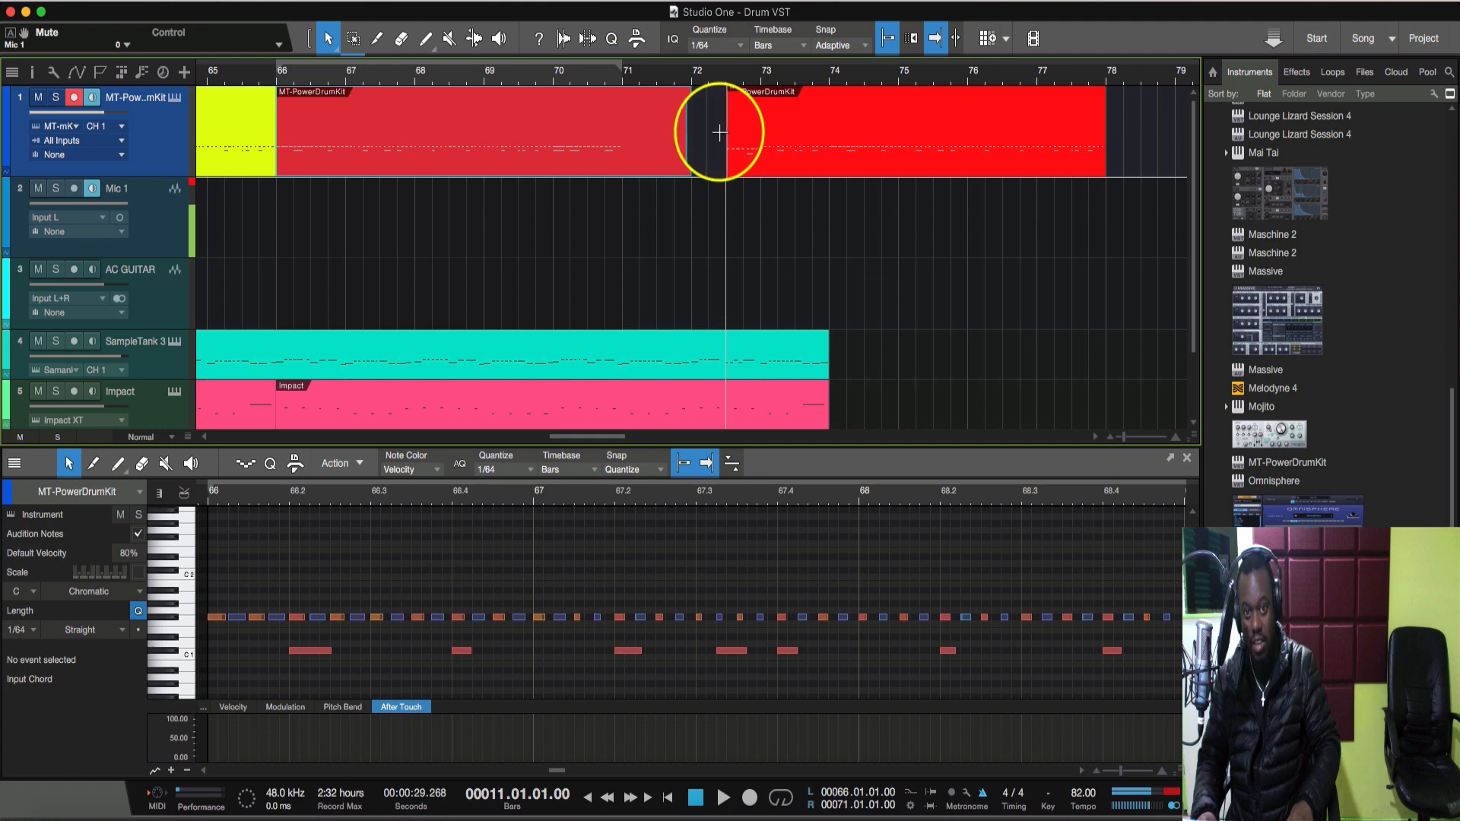
key("super+z")
key("super+z")
Trim the bar 71 red event's start to about bar 72.7, extend the preceding event to about bar 72.2, and undo both edits.
left_click(737, 151)
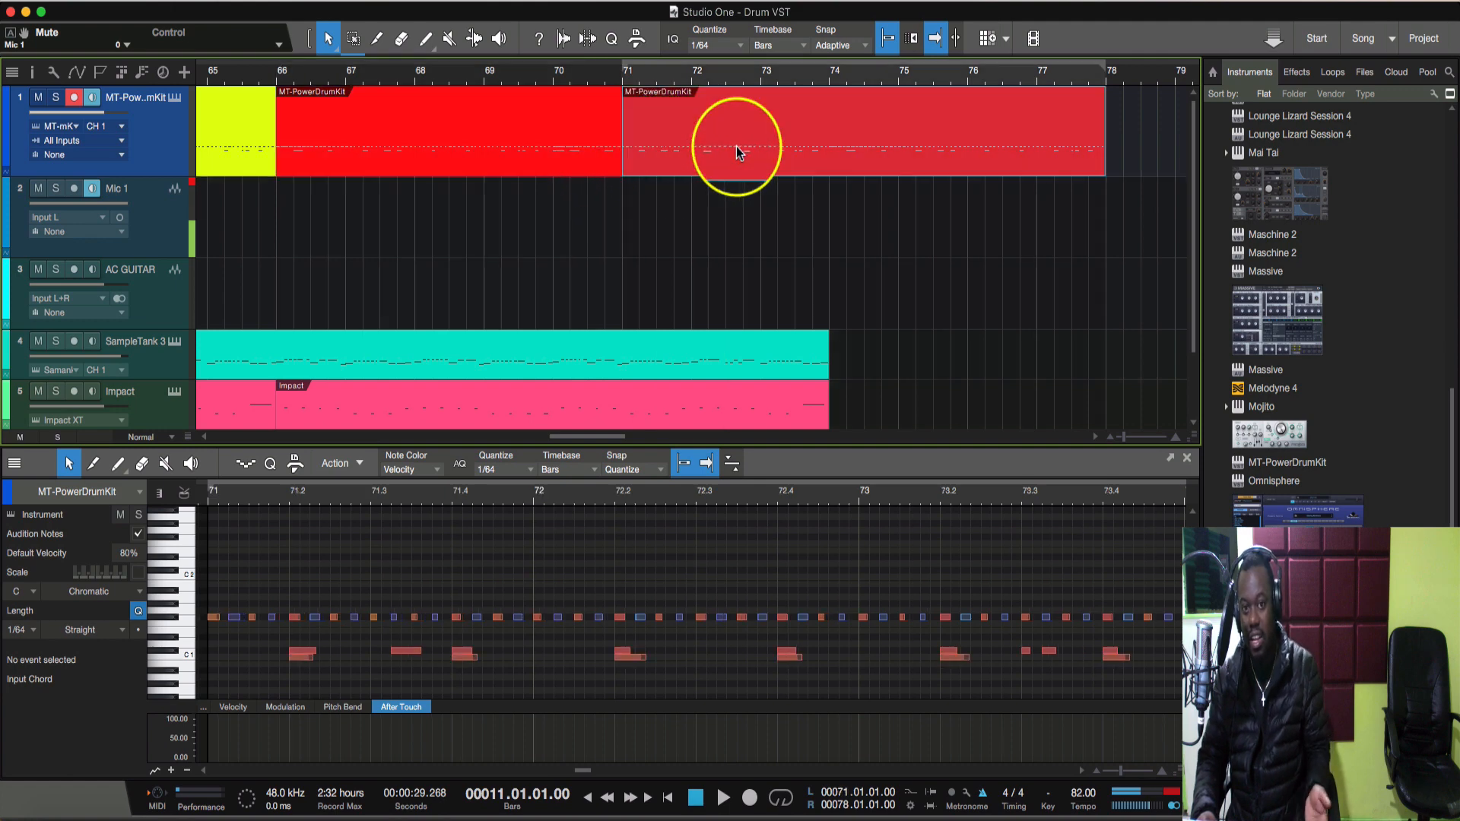
left_click_drag(622, 137, 743, 129)
left_click(611, 144)
left_click_drag(622, 140, 707, 123)
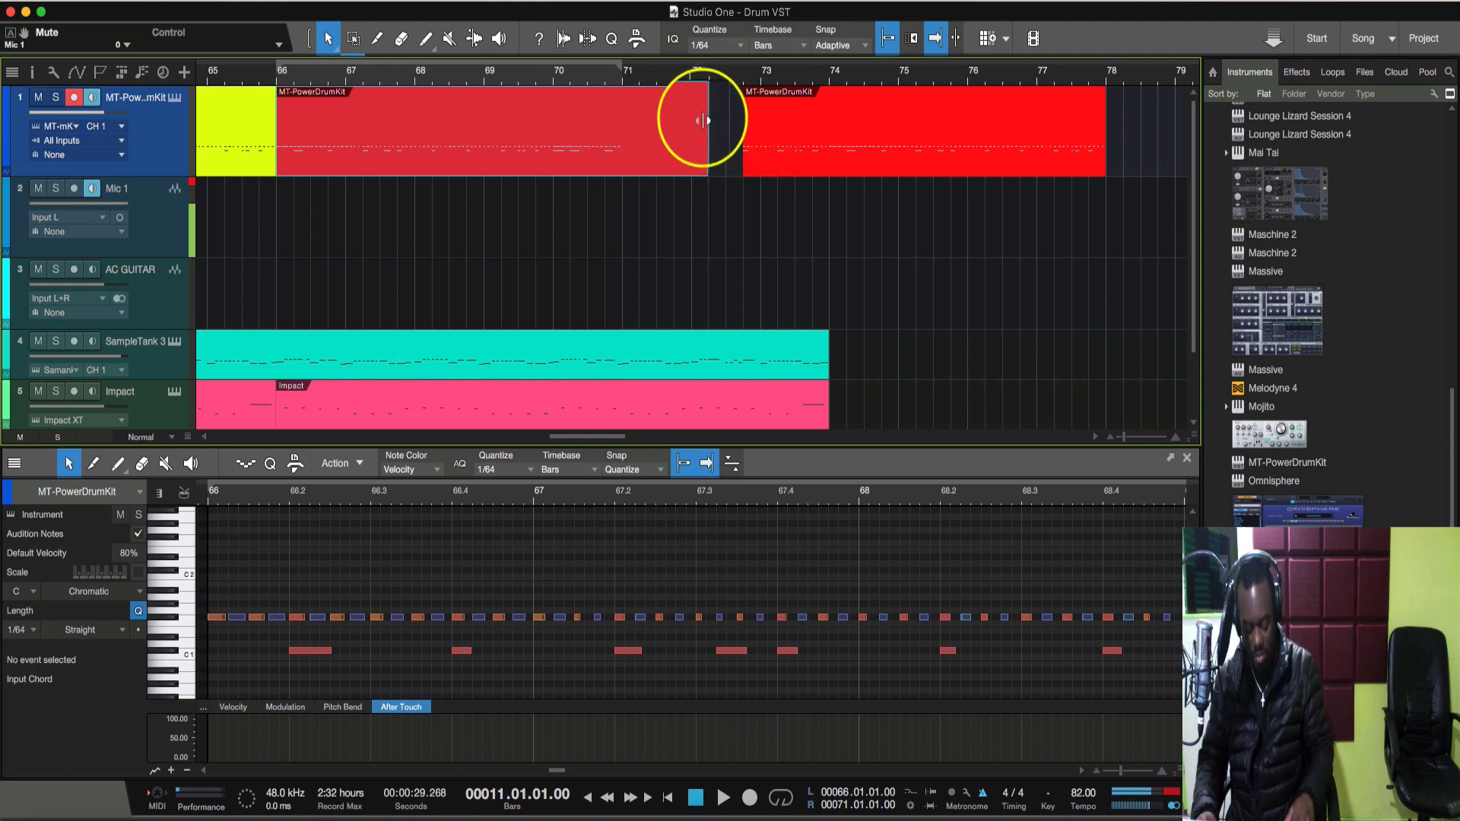
key("super+z")
key("super+z")
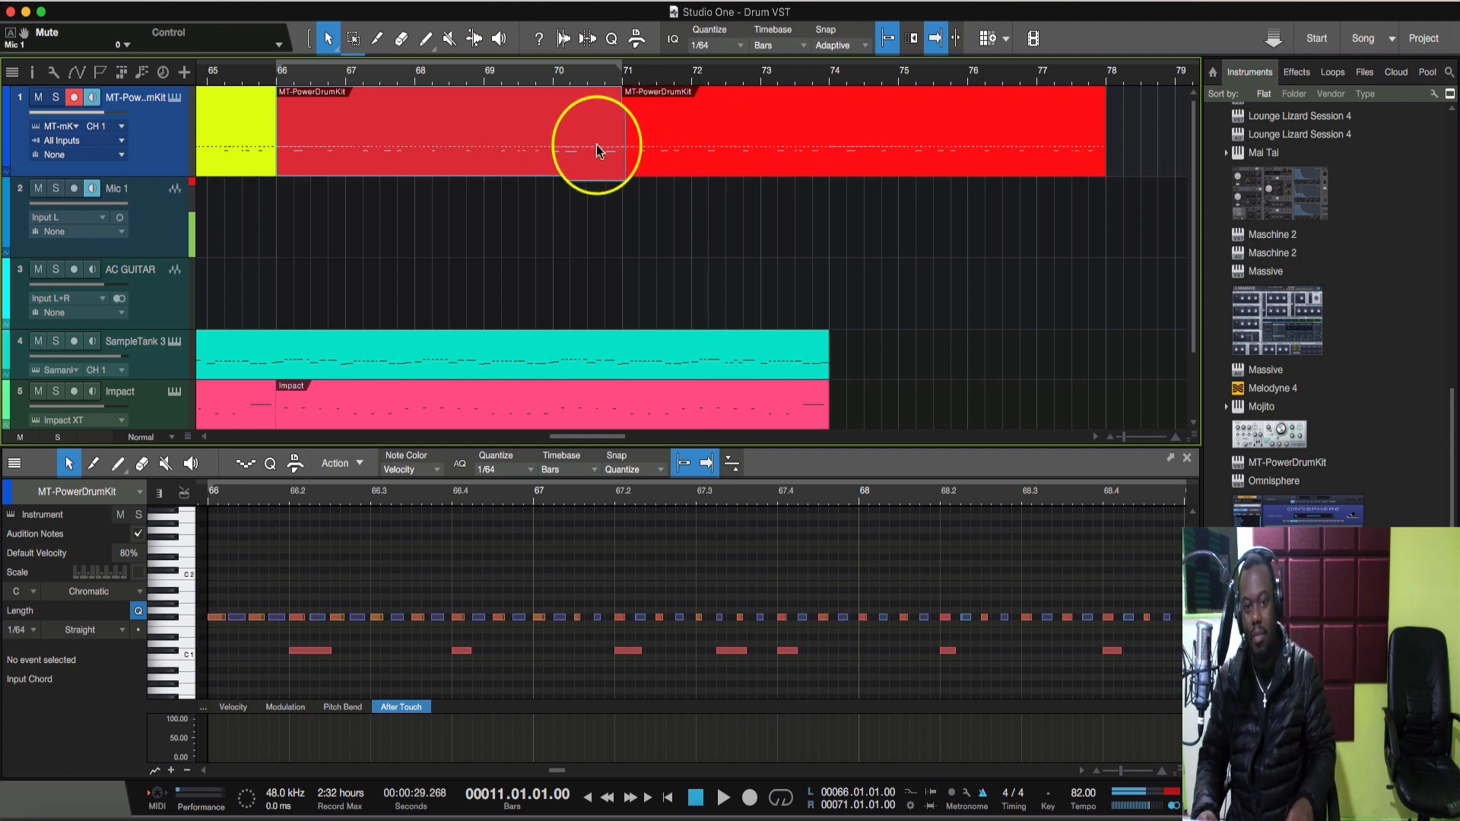
Merge the two red drum events spanning bars 66–78 into one event.
left_click(704, 151, "shift")
scroll(703, 152, "down", 1)
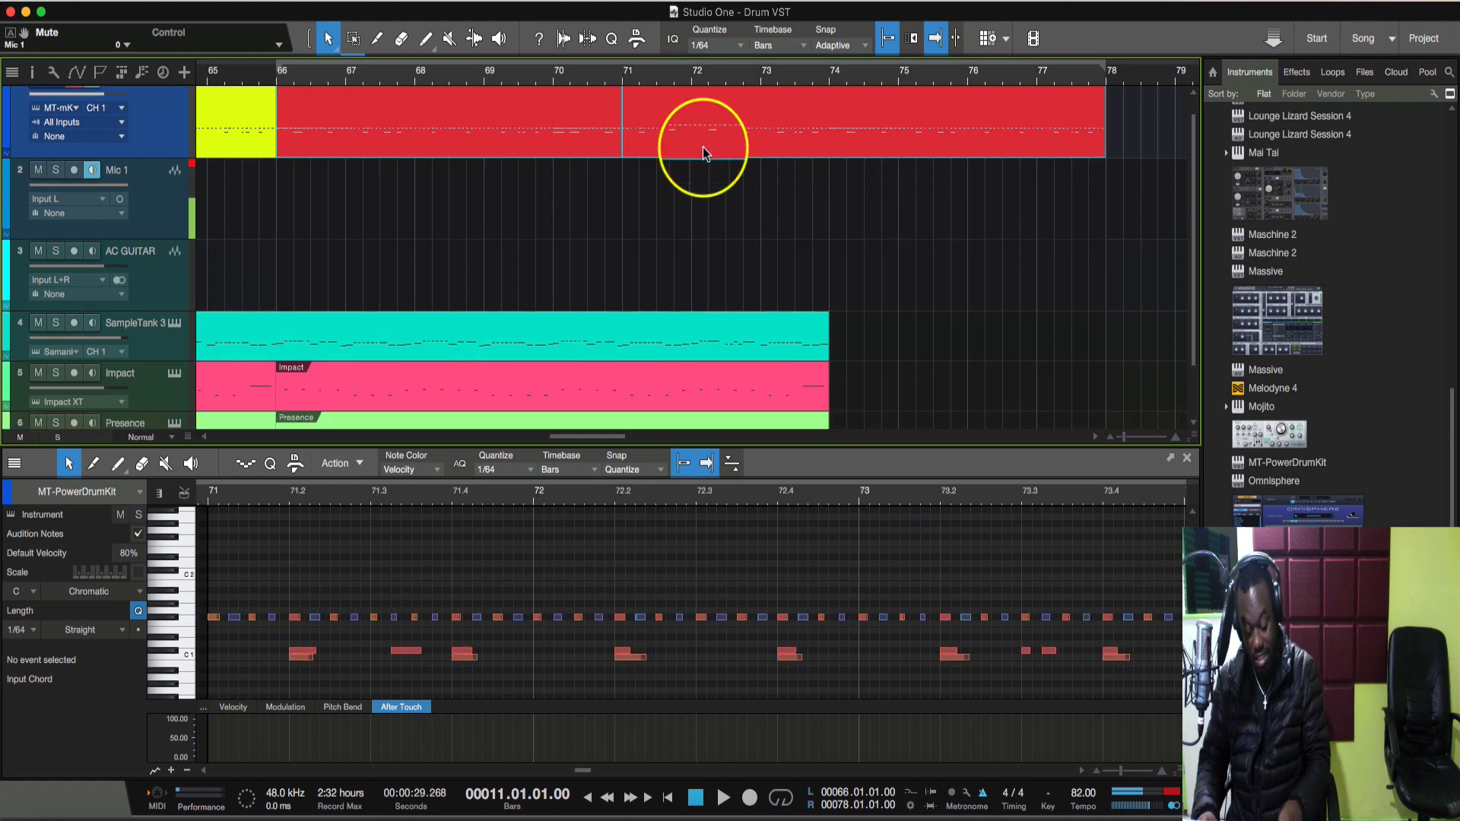
right_click(674, 141)
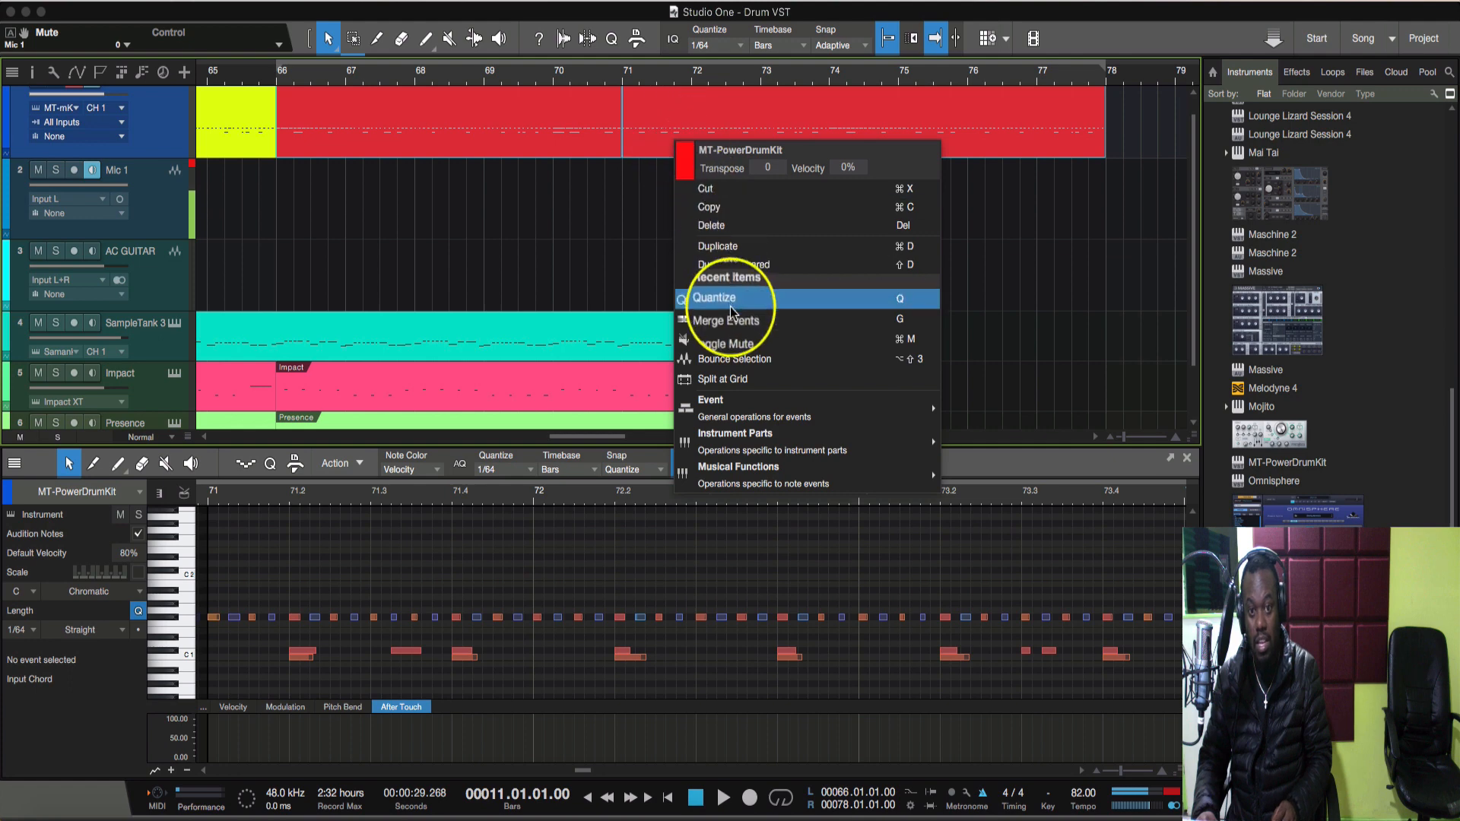
left_click(737, 341)
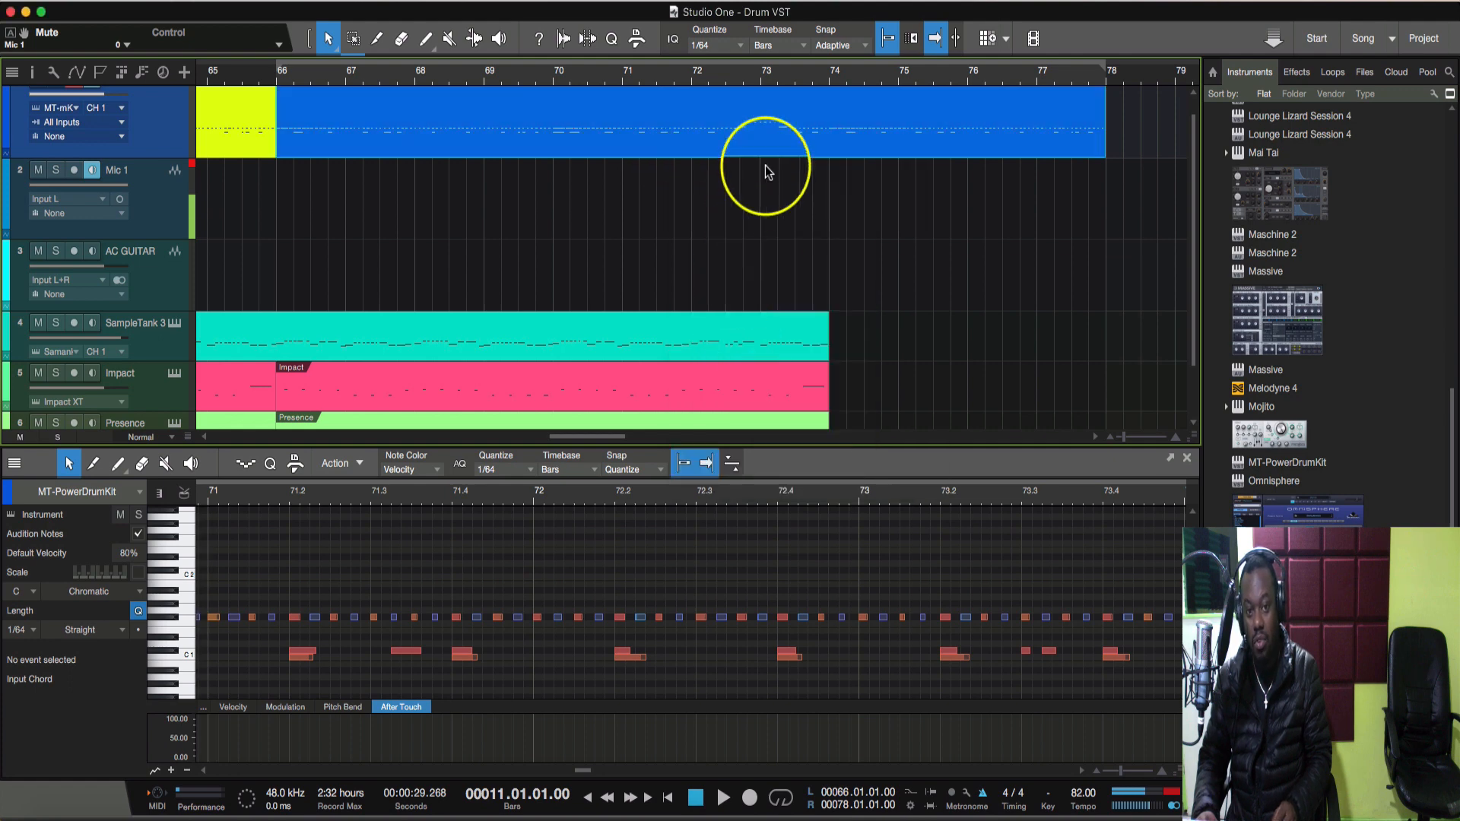
Recolor the merged MT-PowerDrumKit event at bars 66–78 red and close the note editor.
right_click(770, 127)
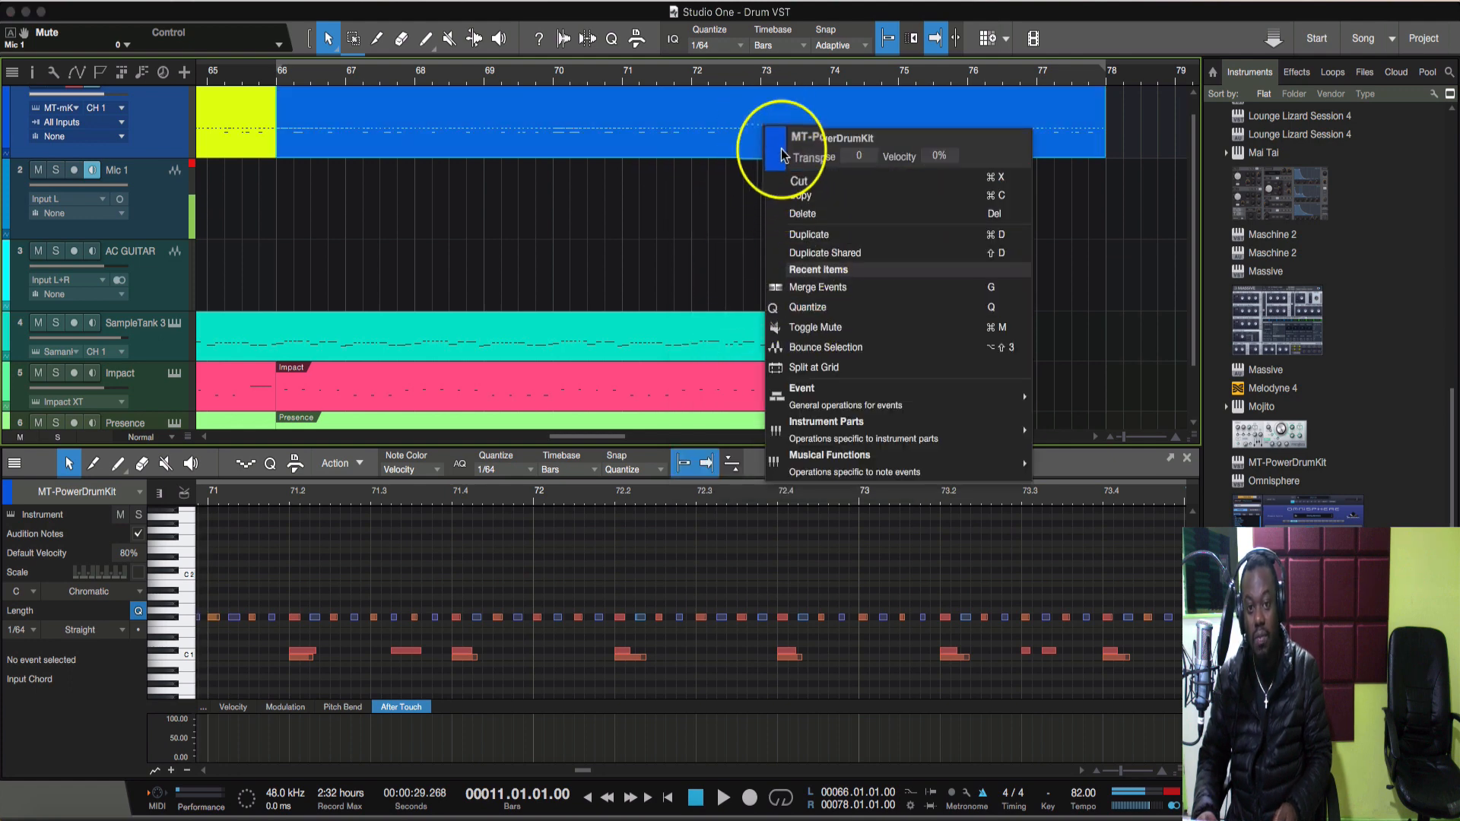
left_click(782, 152)
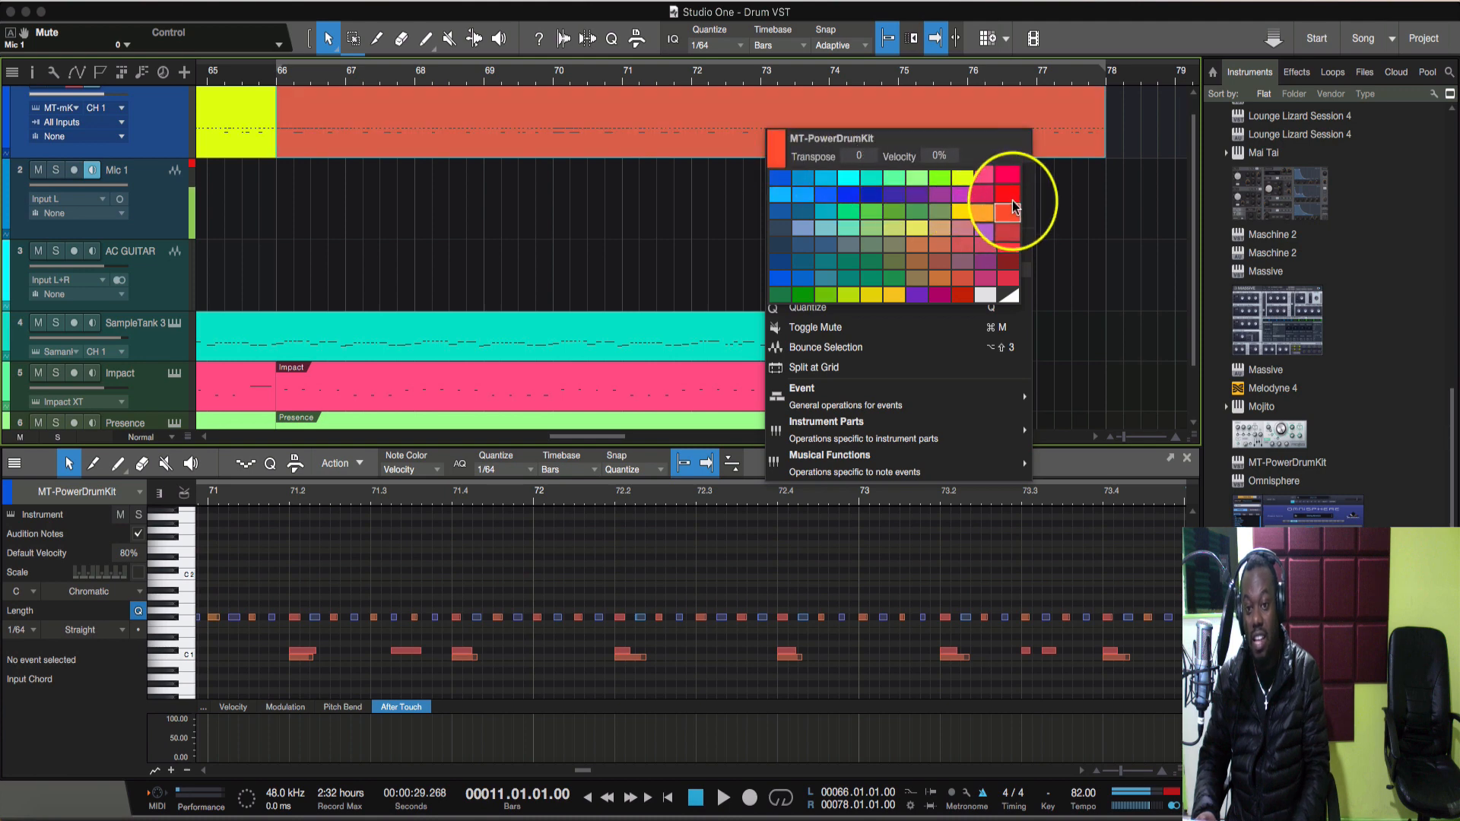
left_click(996, 200)
left_click(674, 272)
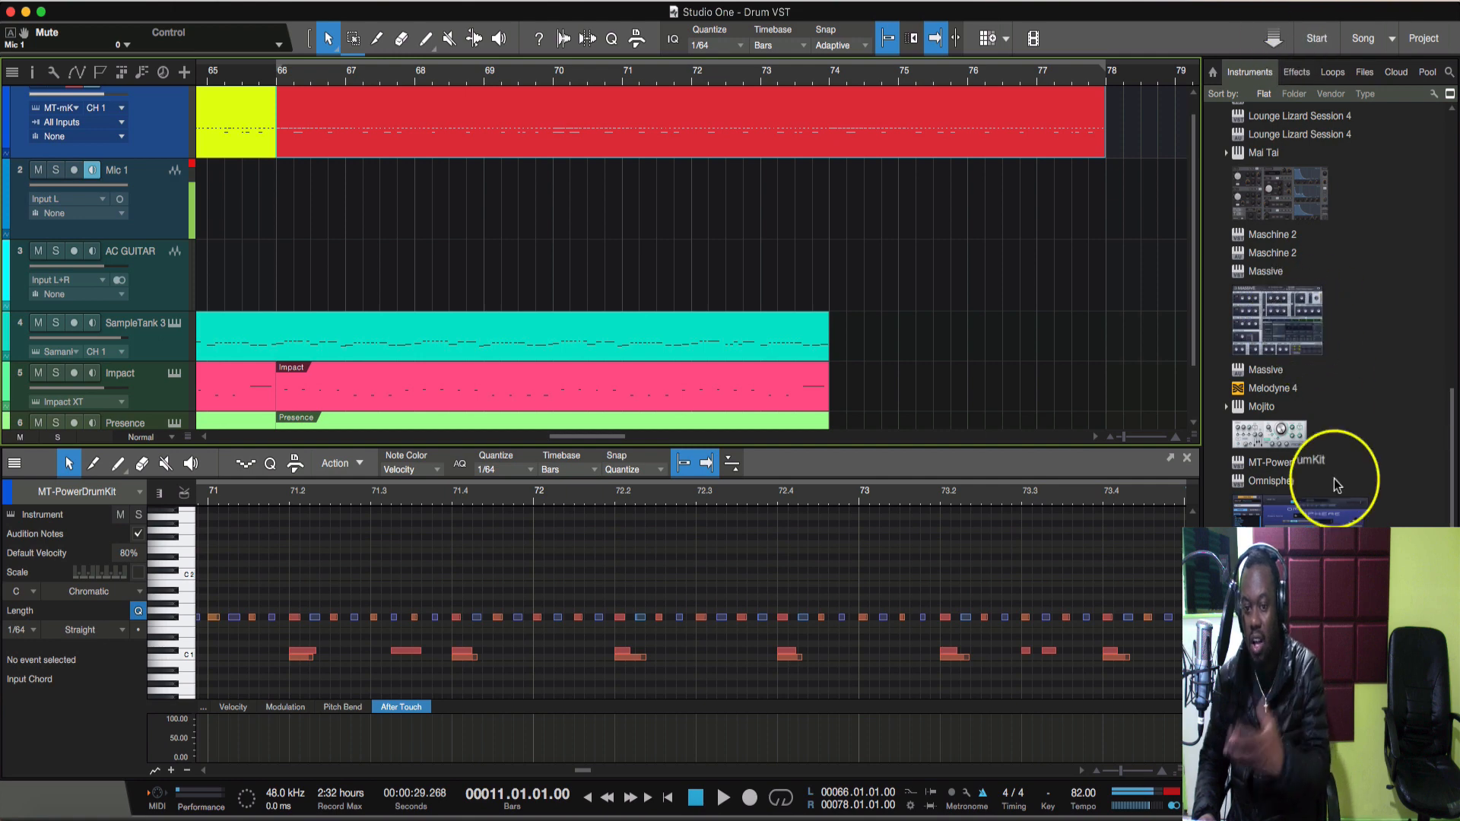
left_click(1187, 458)
left_click(714, 365)
key("p")
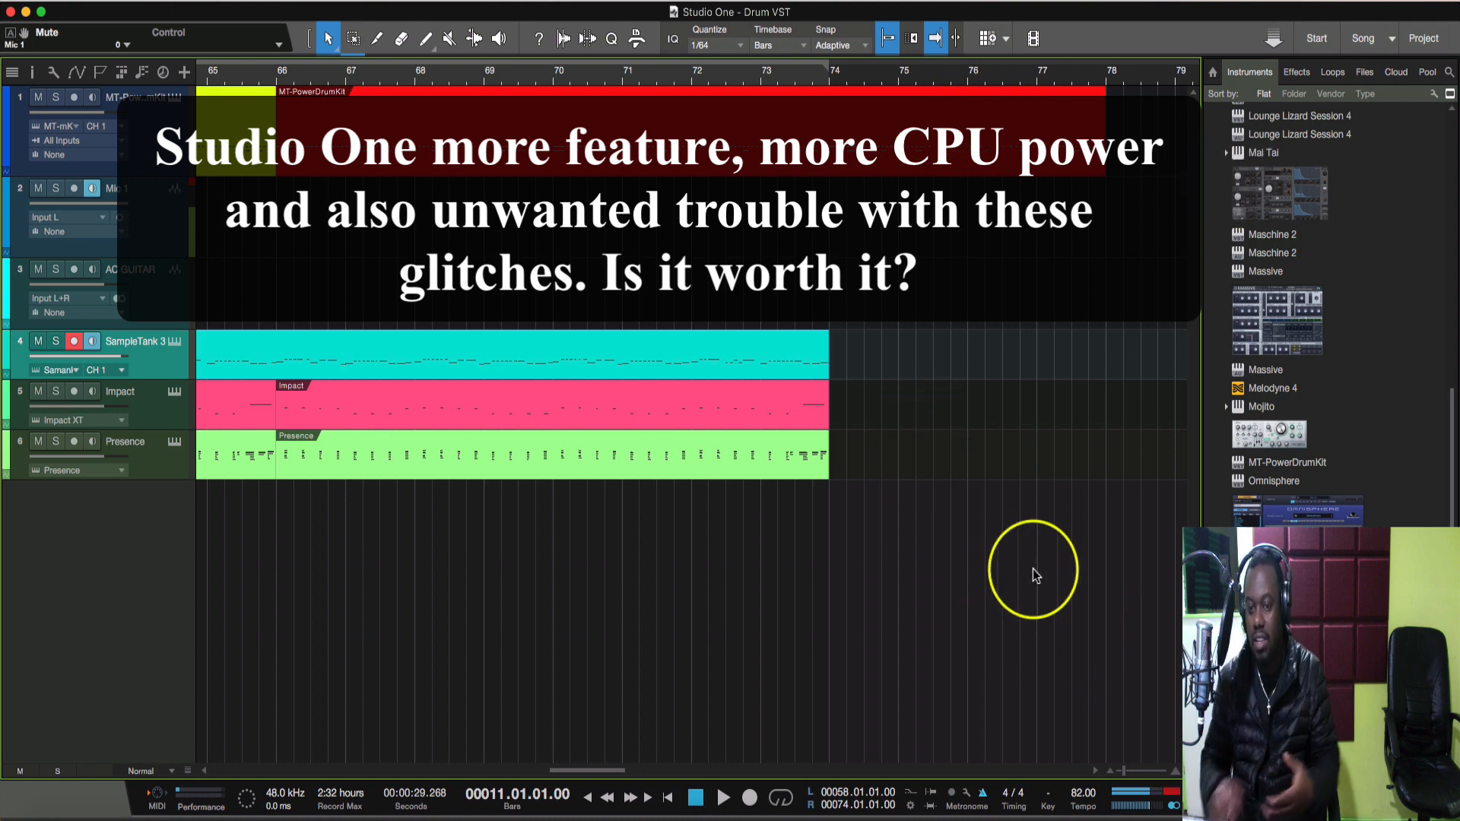
scroll(1033, 569, "left", 10)
scroll(758, 466, "right", 5)
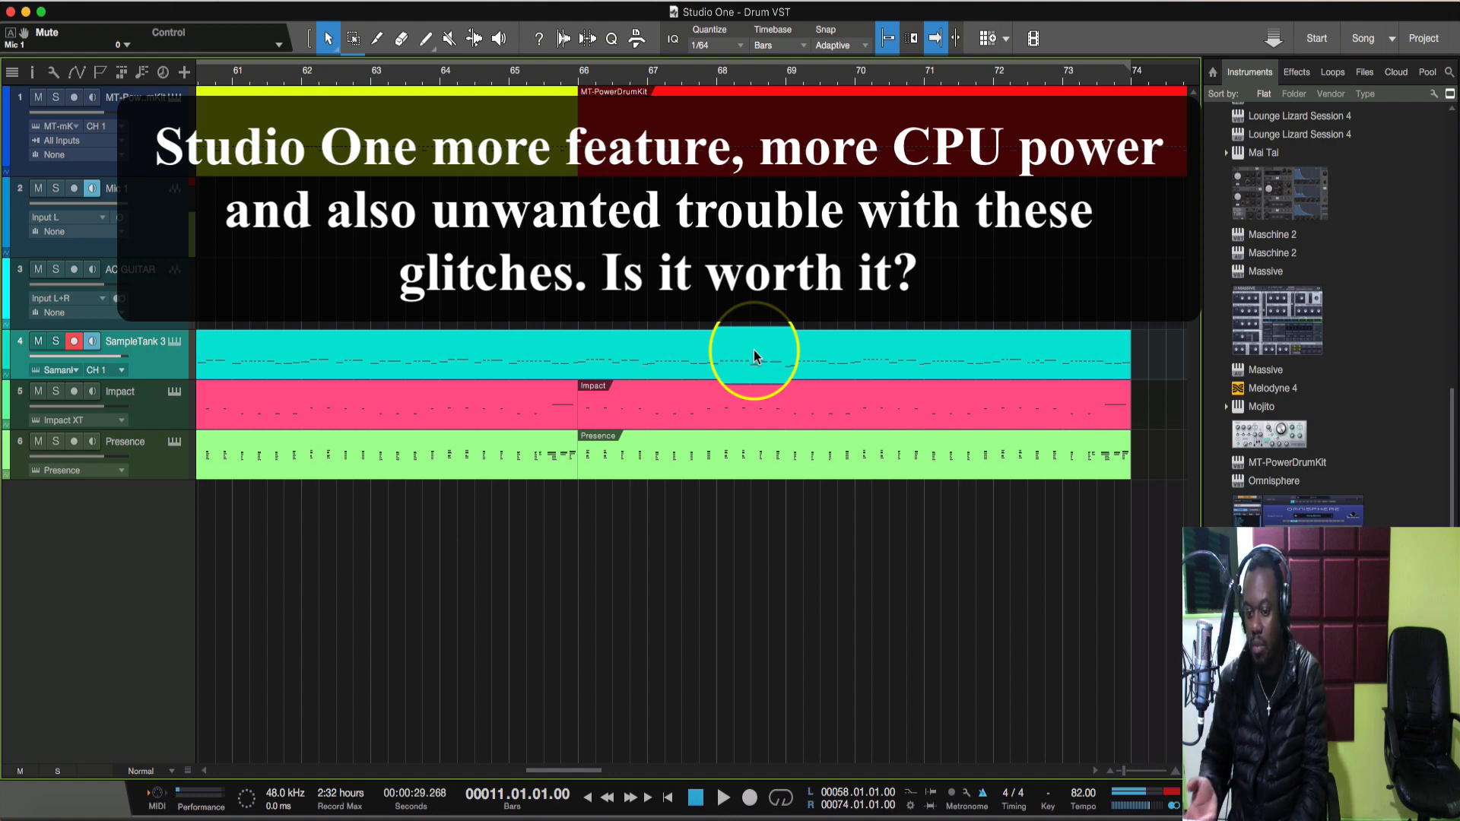
scroll(754, 350, "right", 1)
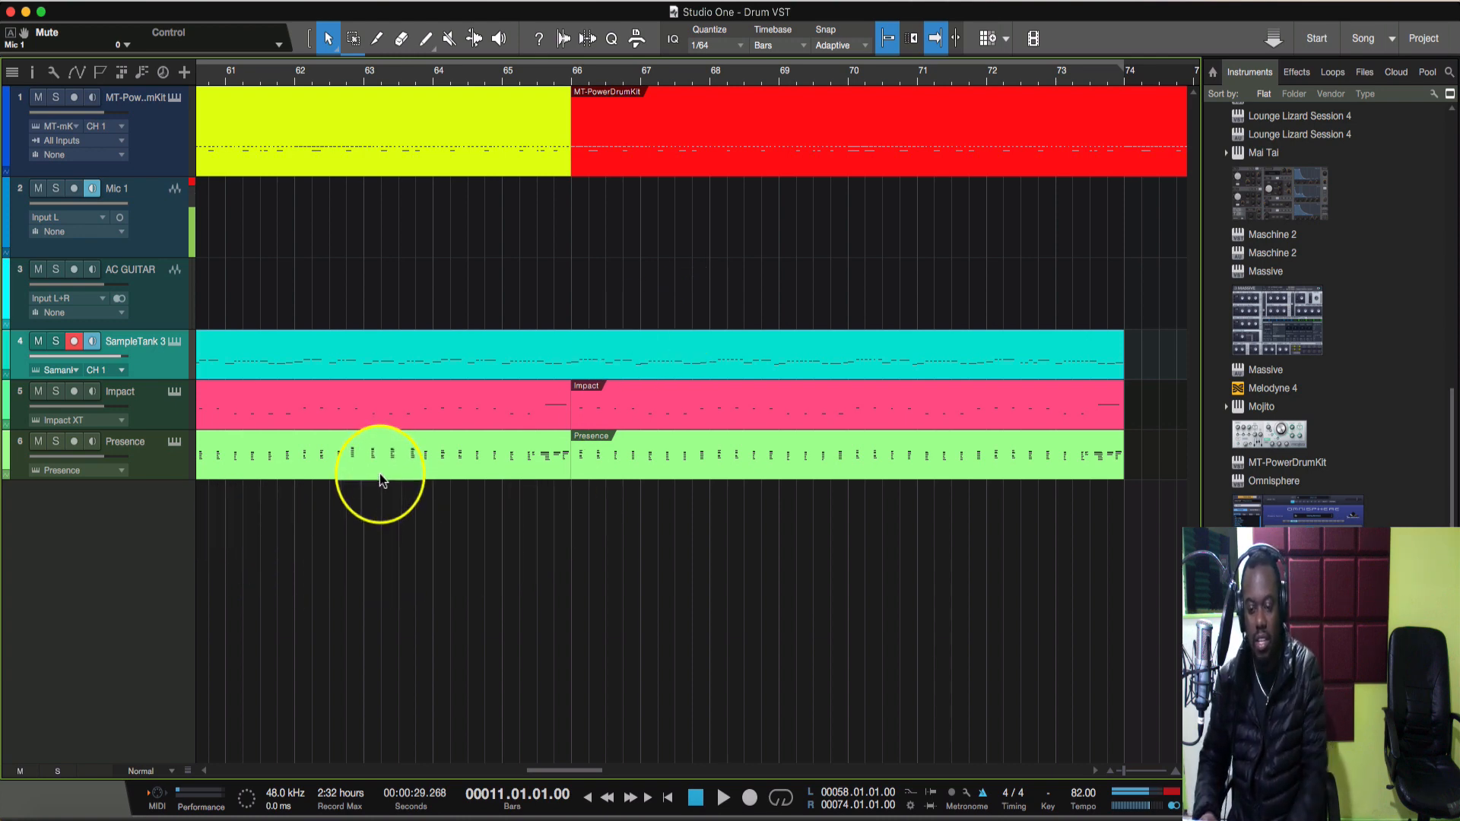
scroll(362, 477, "left", 1)
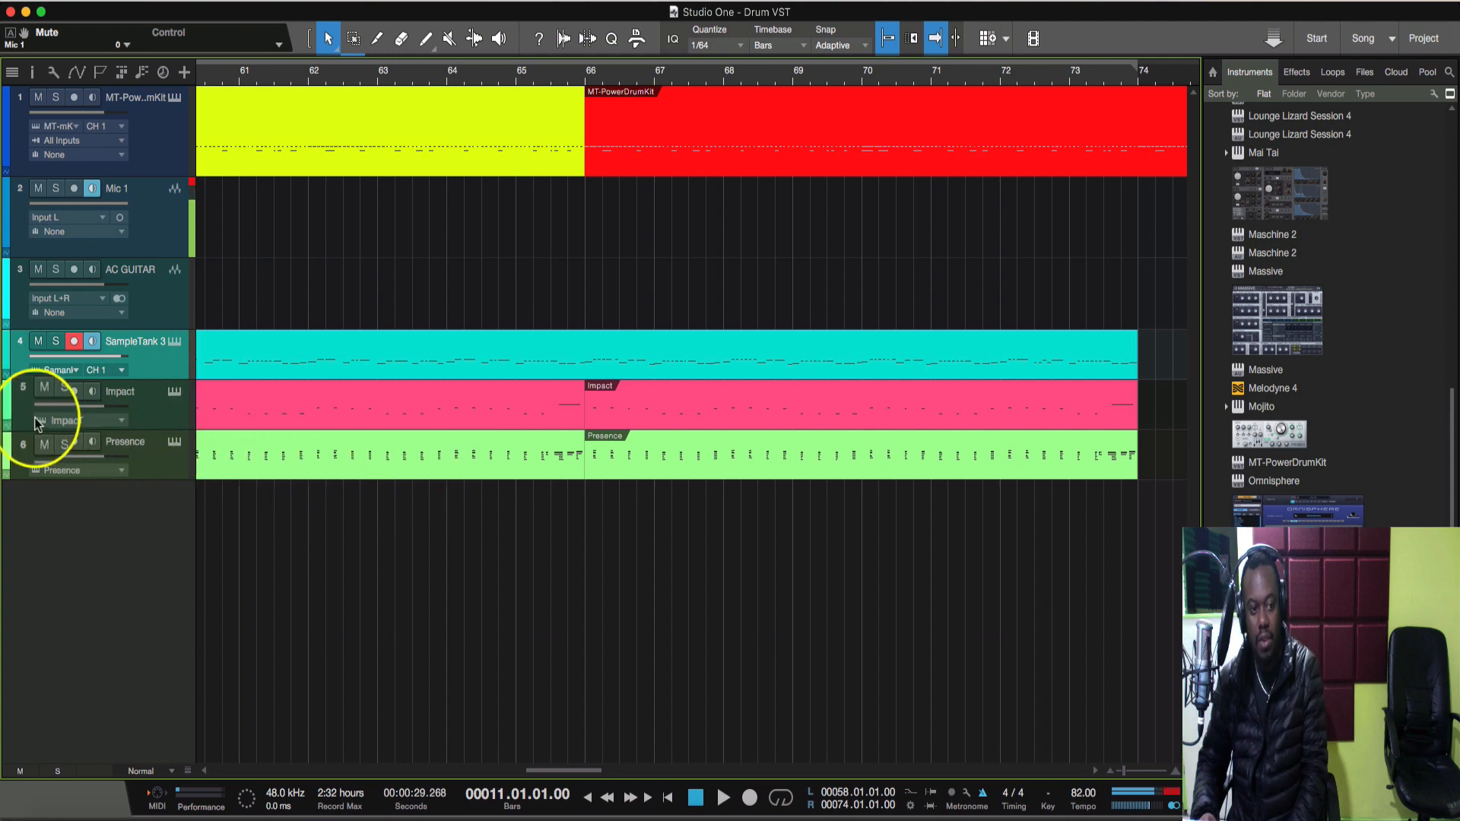
Change the Impact track's color to lime green.
left_click(10, 408)
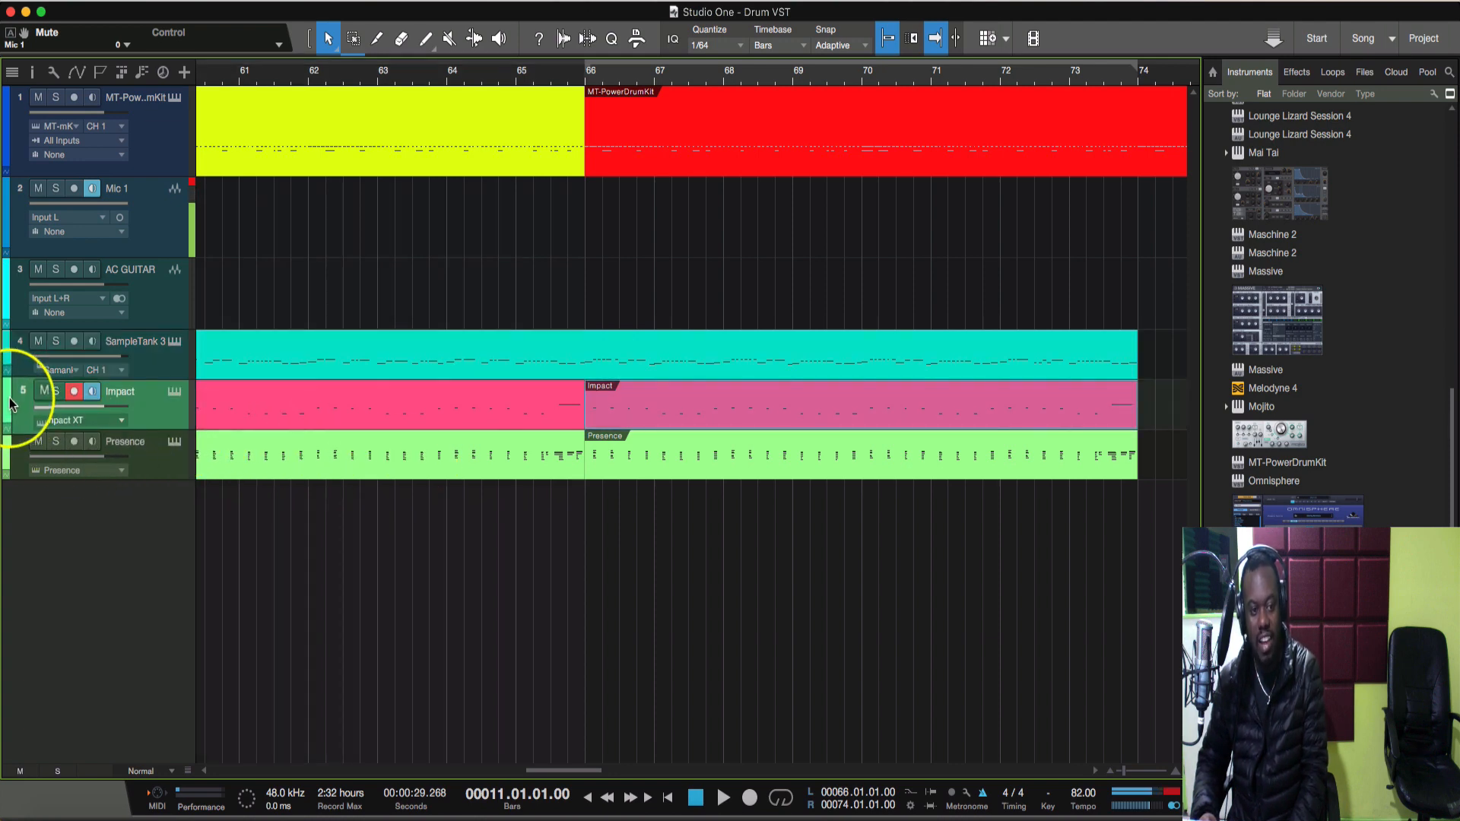
left_click(7, 401)
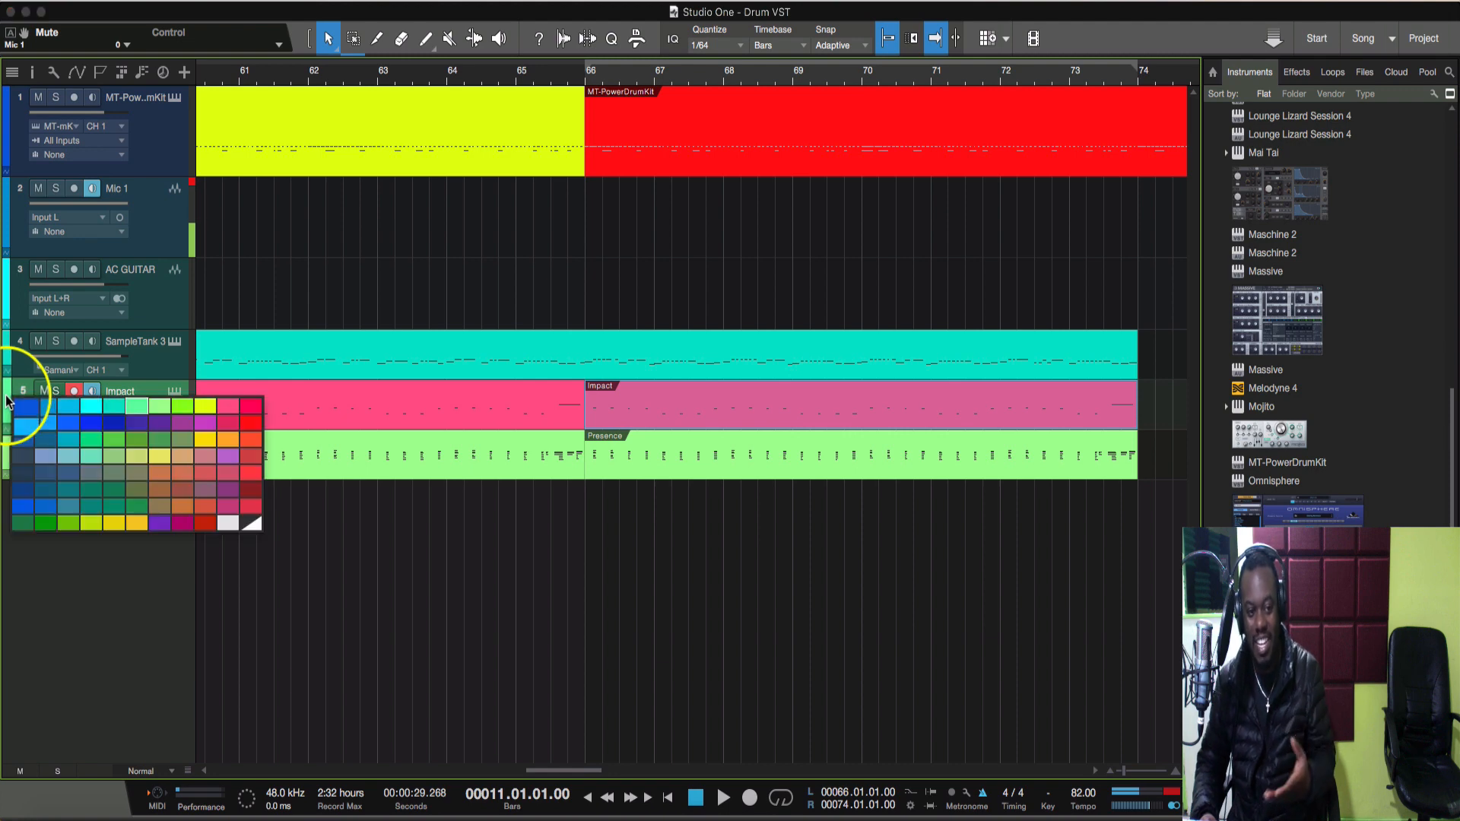
left_click(178, 406)
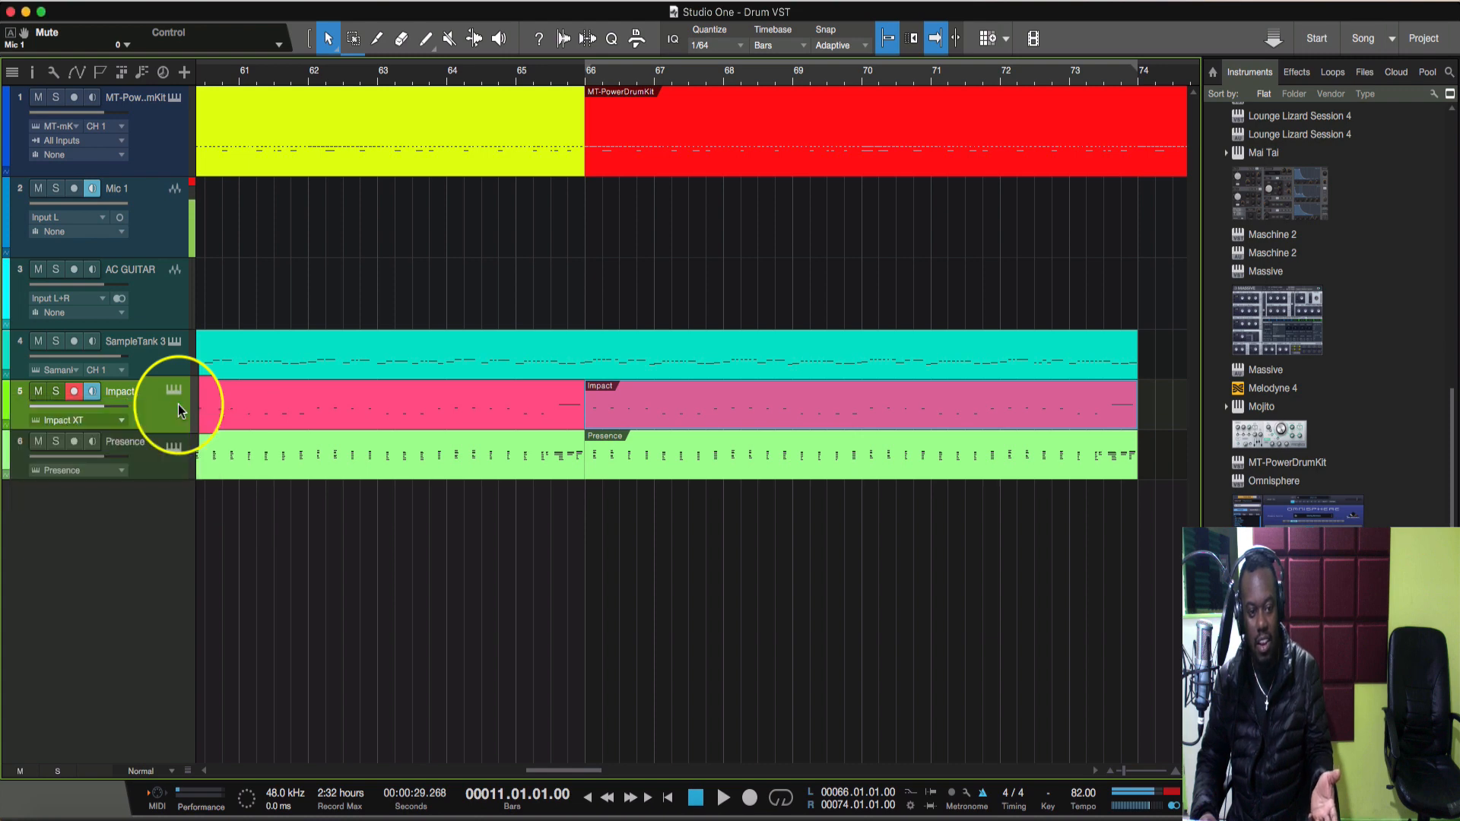
left_click(5, 411)
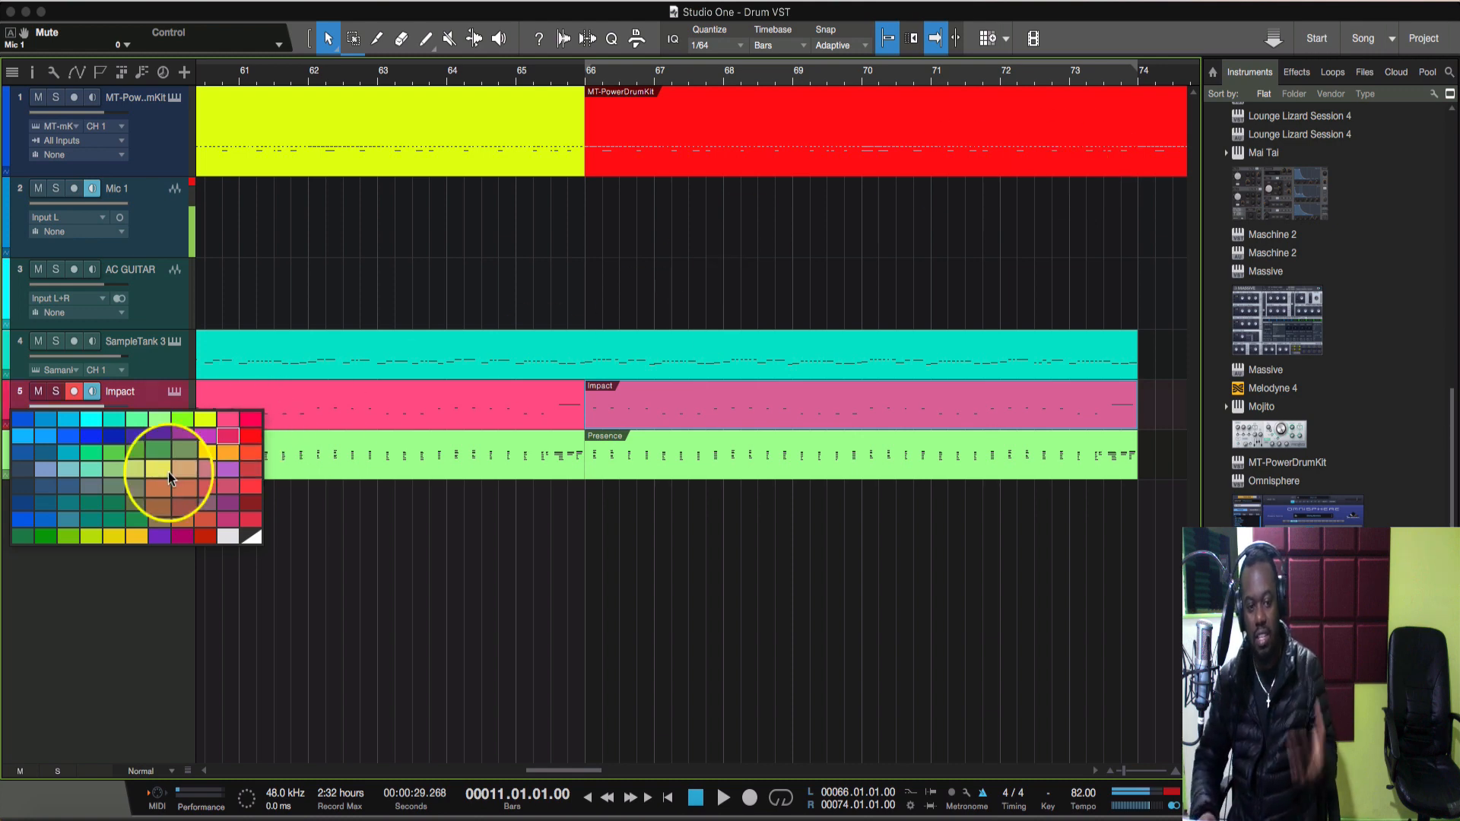
left_click(137, 536)
left_click(532, 187)
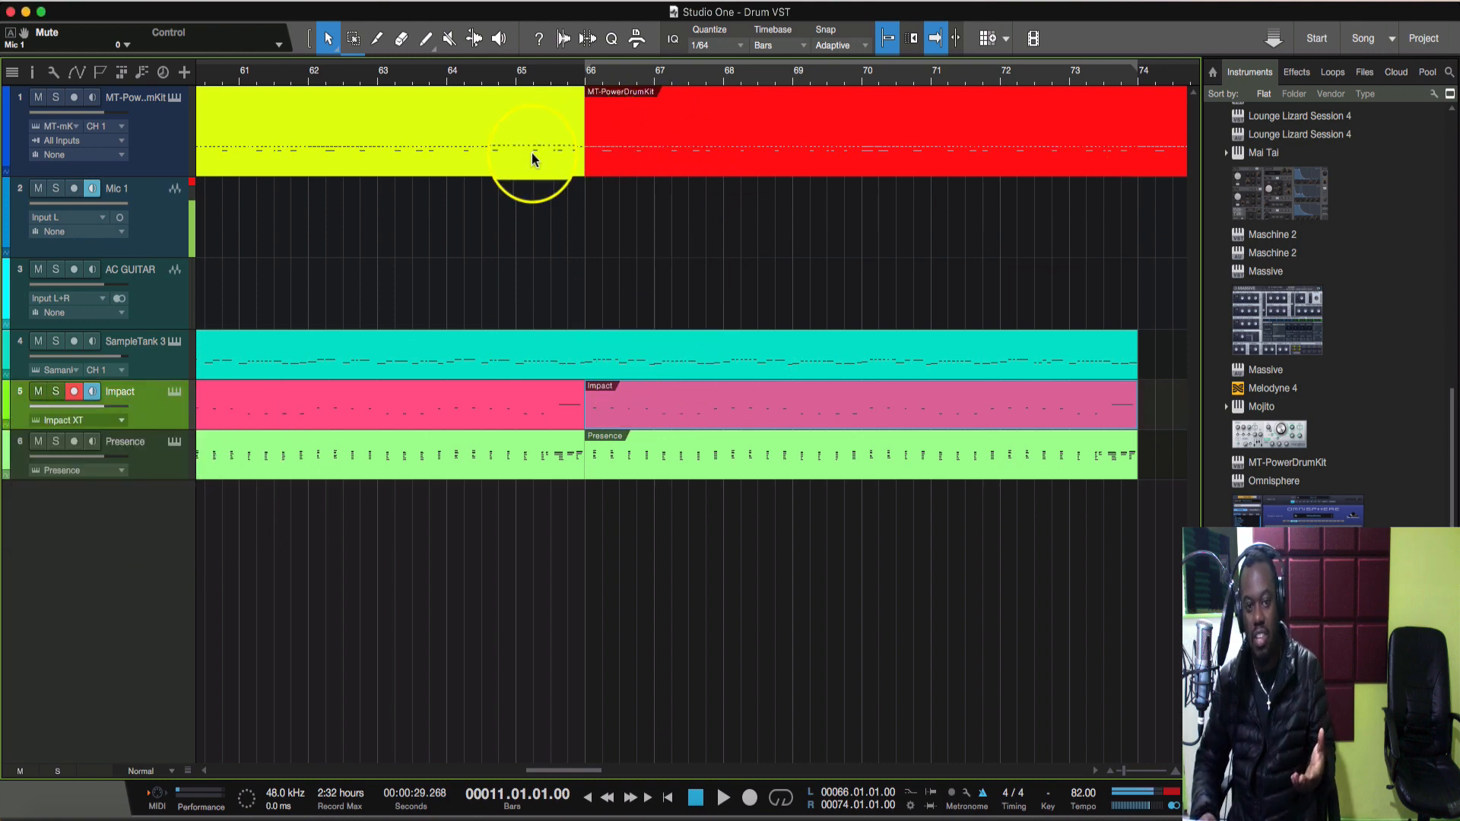
left_click(9, 213)
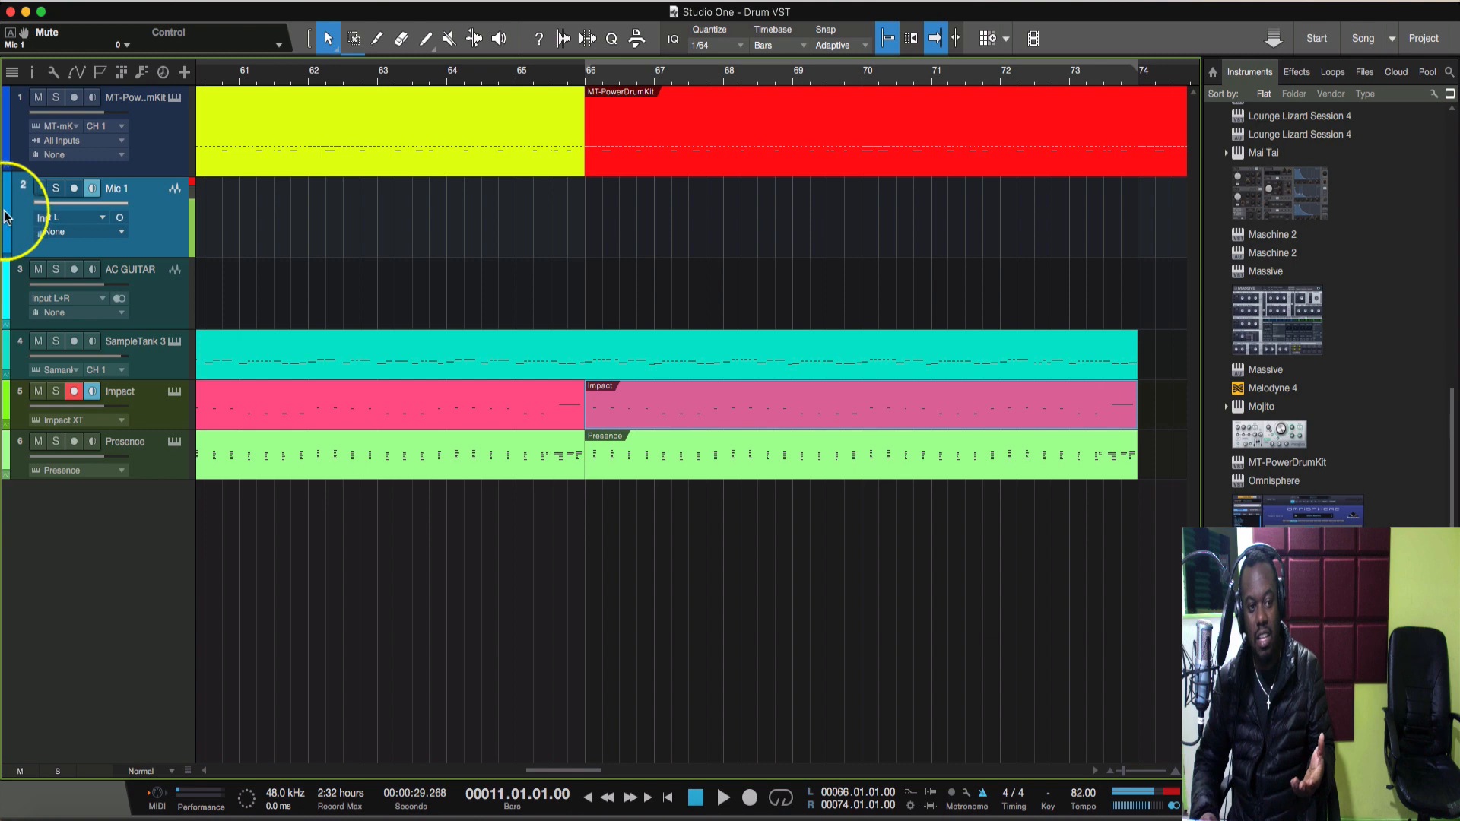
right_click(4, 216)
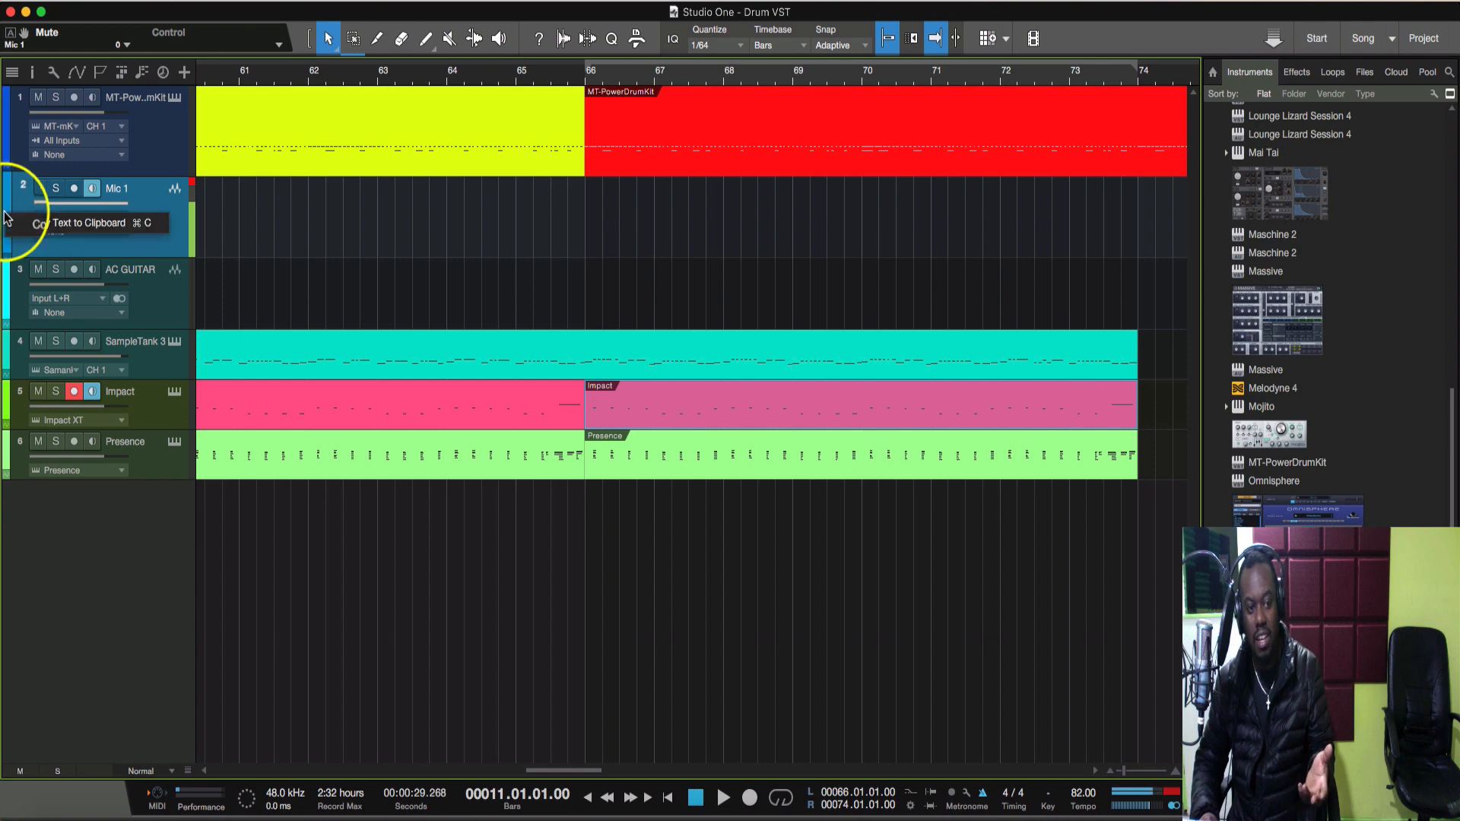
left_click(6, 205)
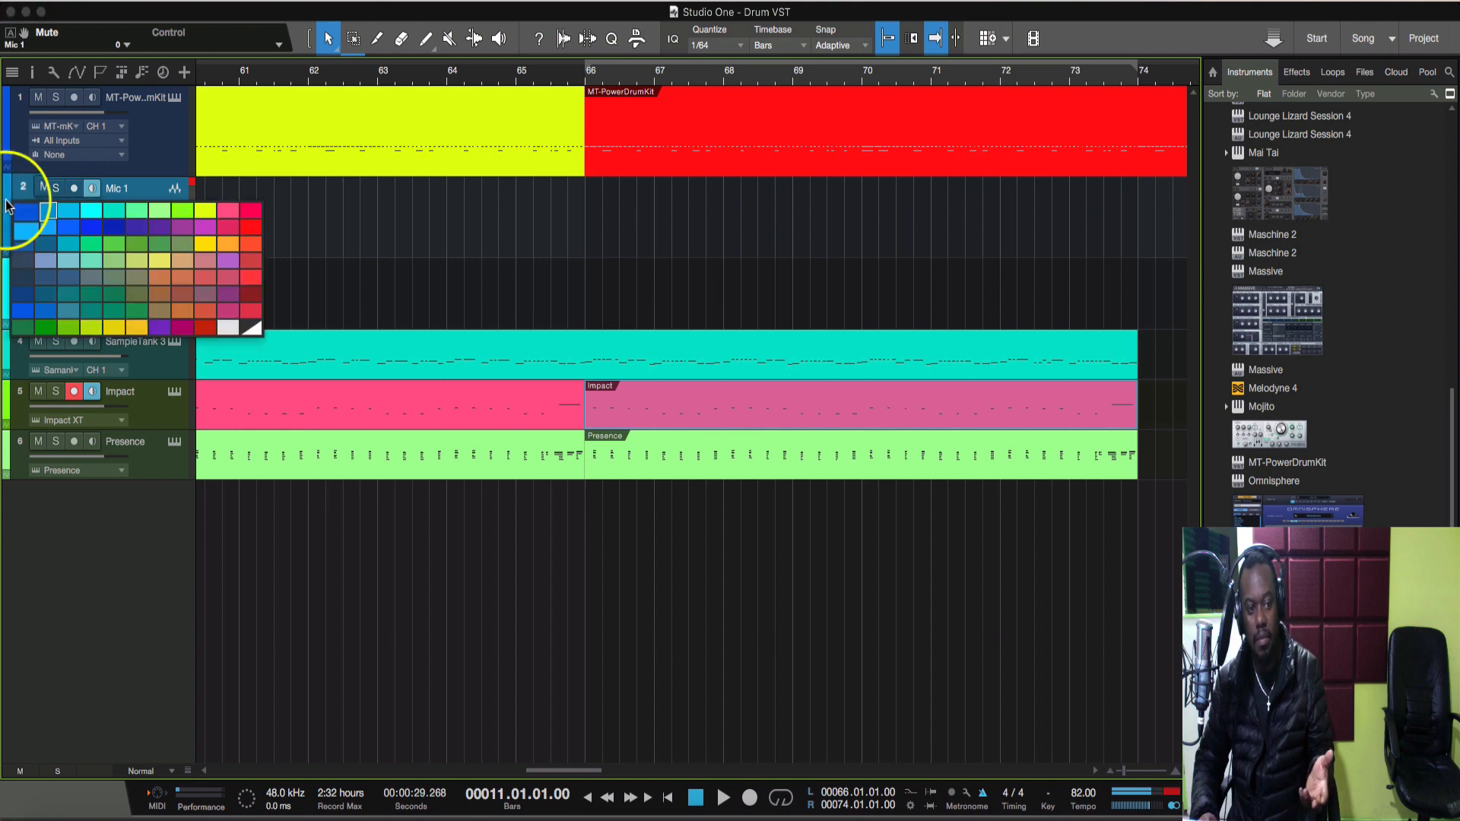
left_click(228, 210)
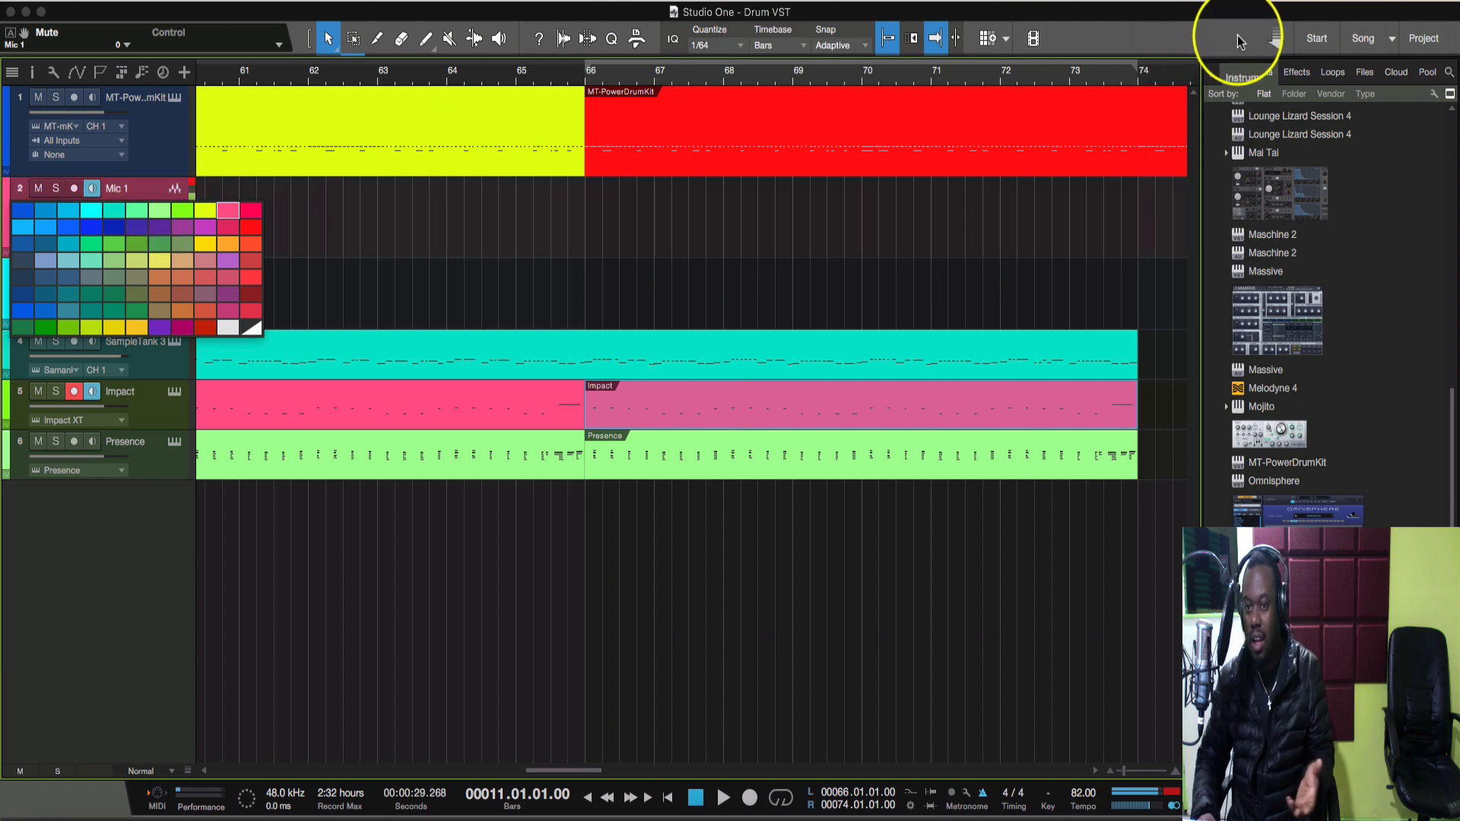
left_click(472, 231)
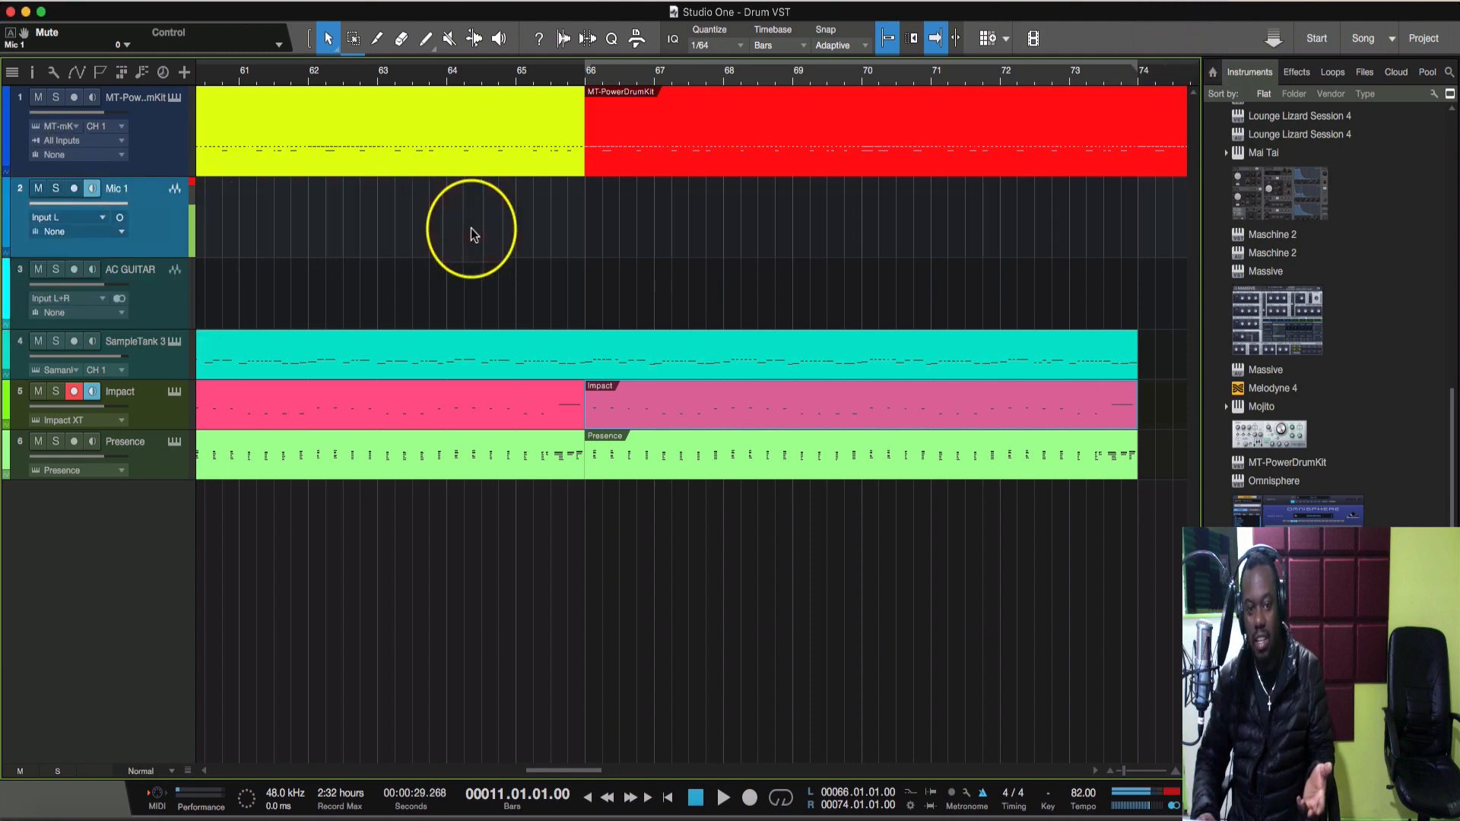
Select the drum event at bars 54–66 and look back through the arrangement's colored segments to about bar 35.
left_click(490, 152)
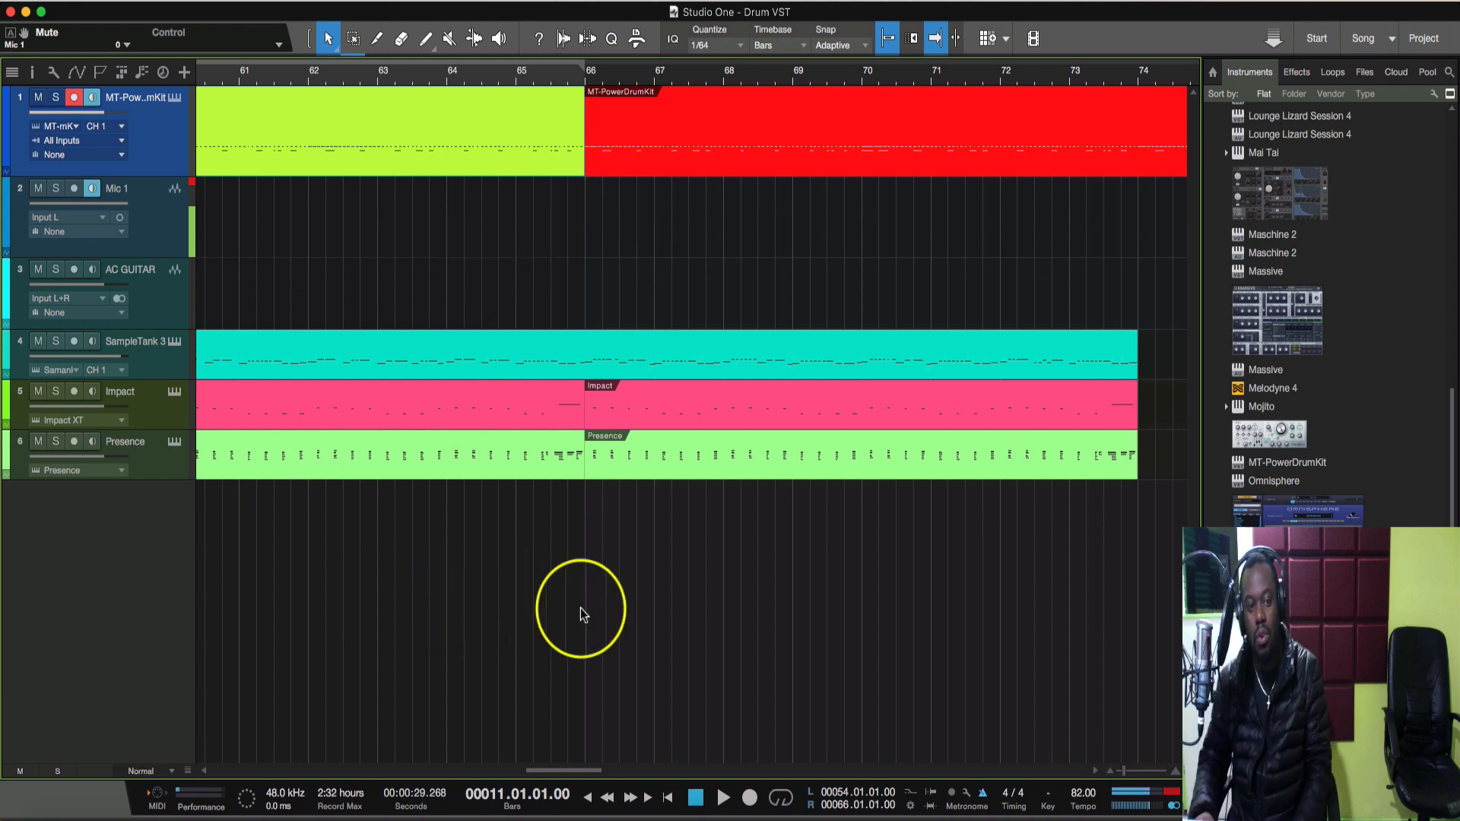
scroll(496, 238, "left", 10)
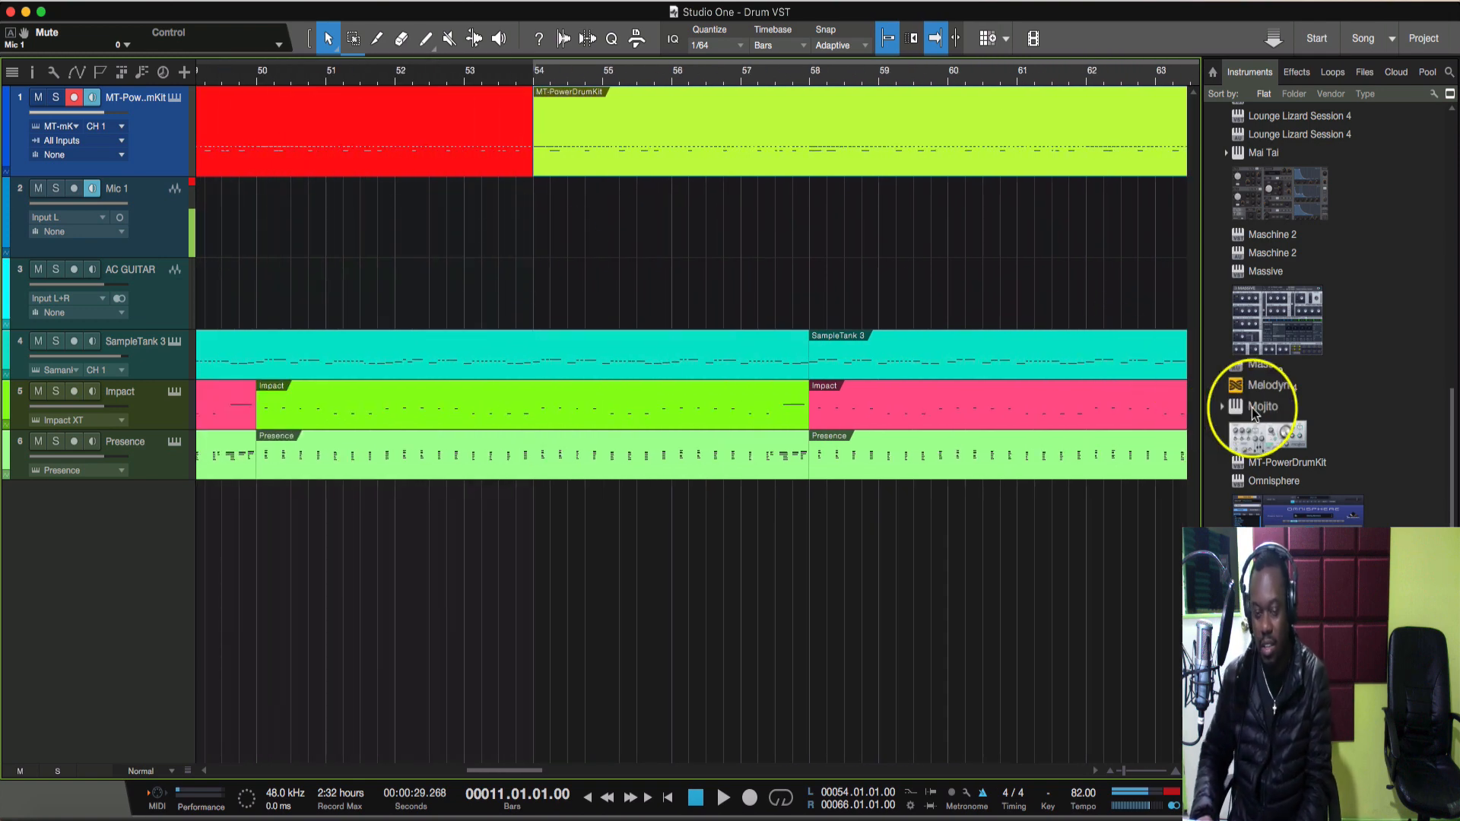
scroll(1111, 538, "left", 12)
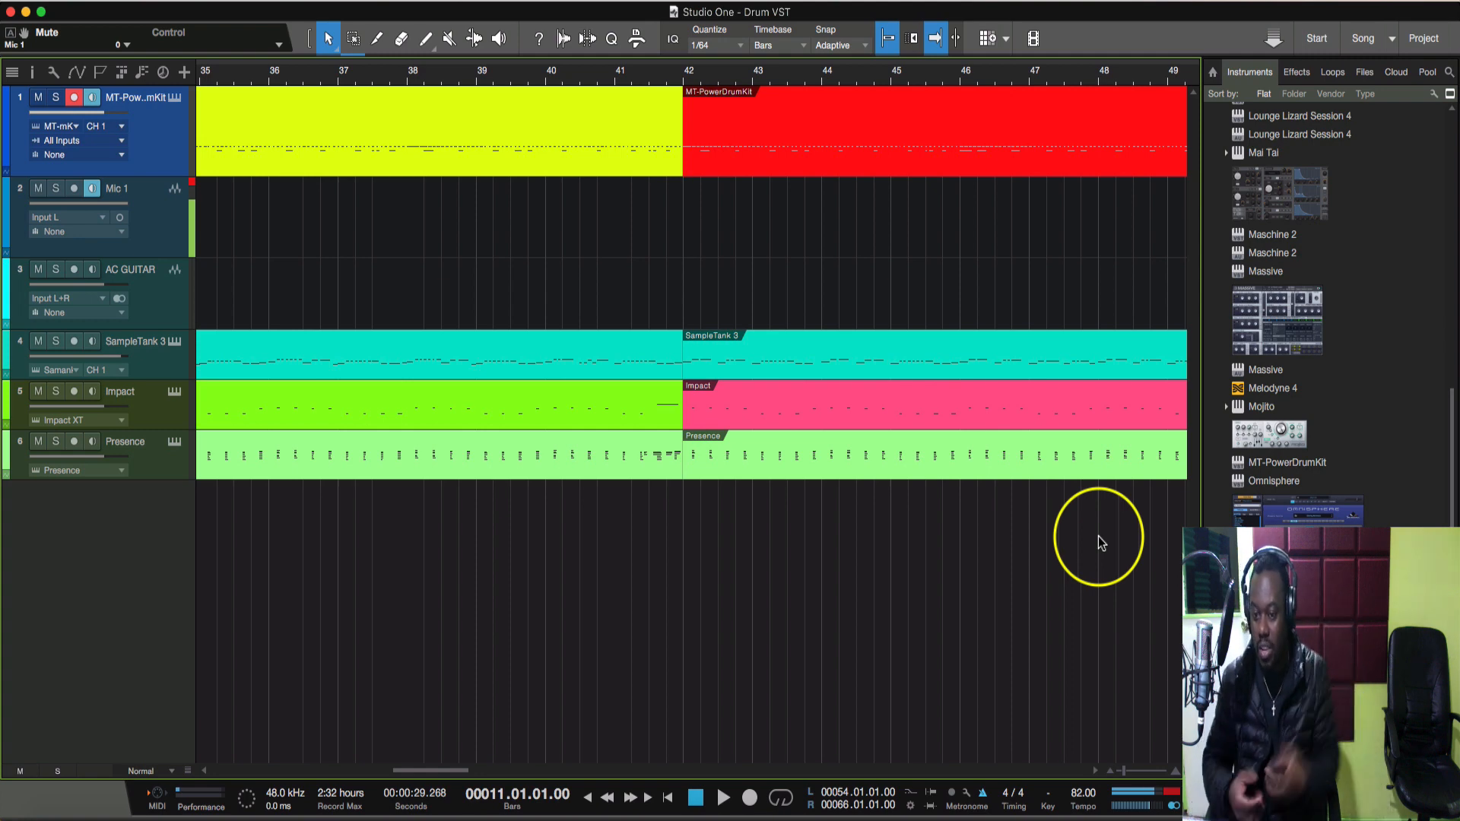
Look through the list of installed virtual instruments, from Absynth 5 down to Omnisphere.
scroll(1345, 525, "up", 15)
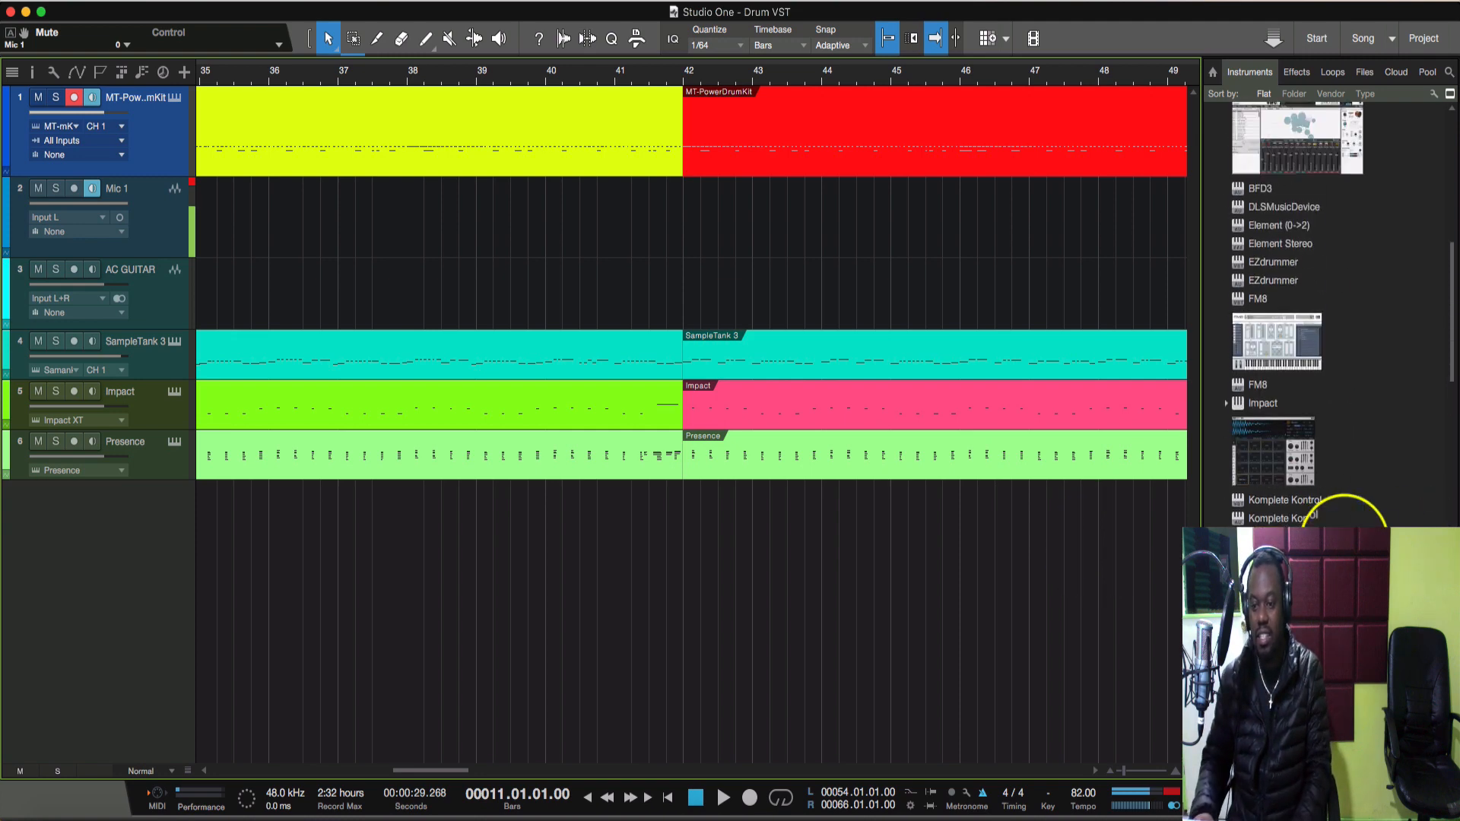
scroll(1345, 525, "down", 20)
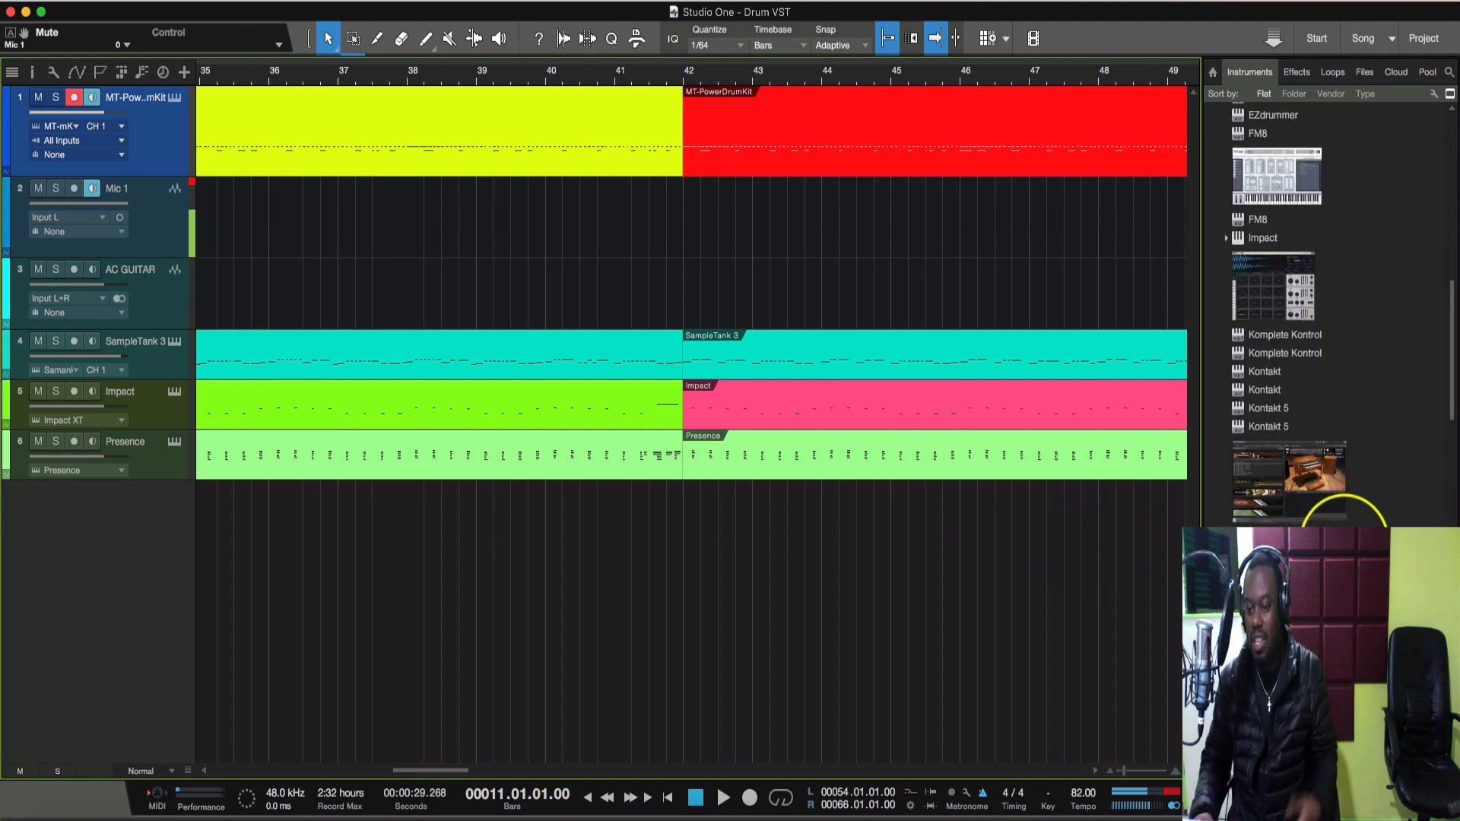
scroll(1344, 537, "up", 10)
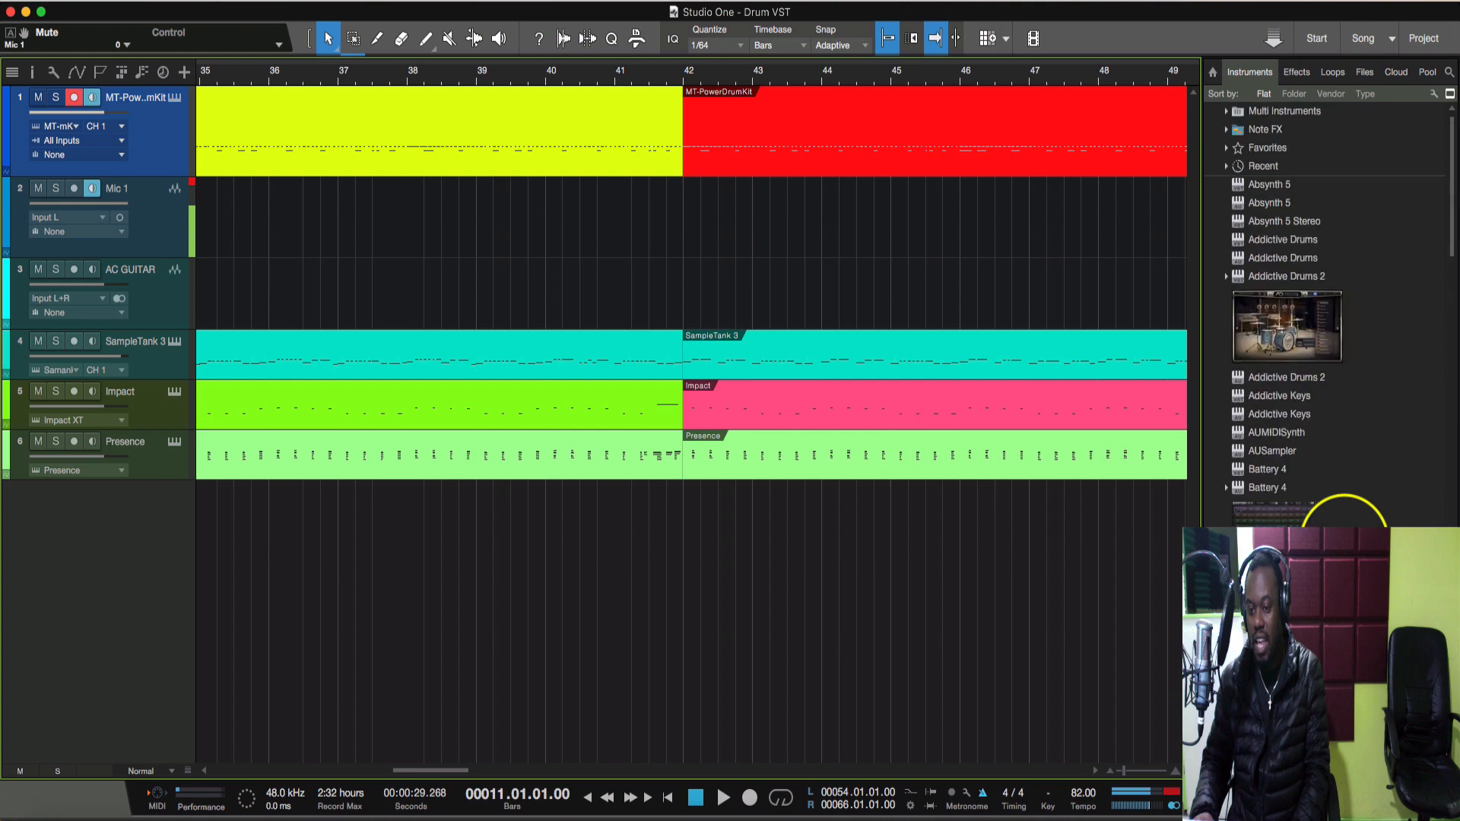
scroll(1323, 585, "down", 5)
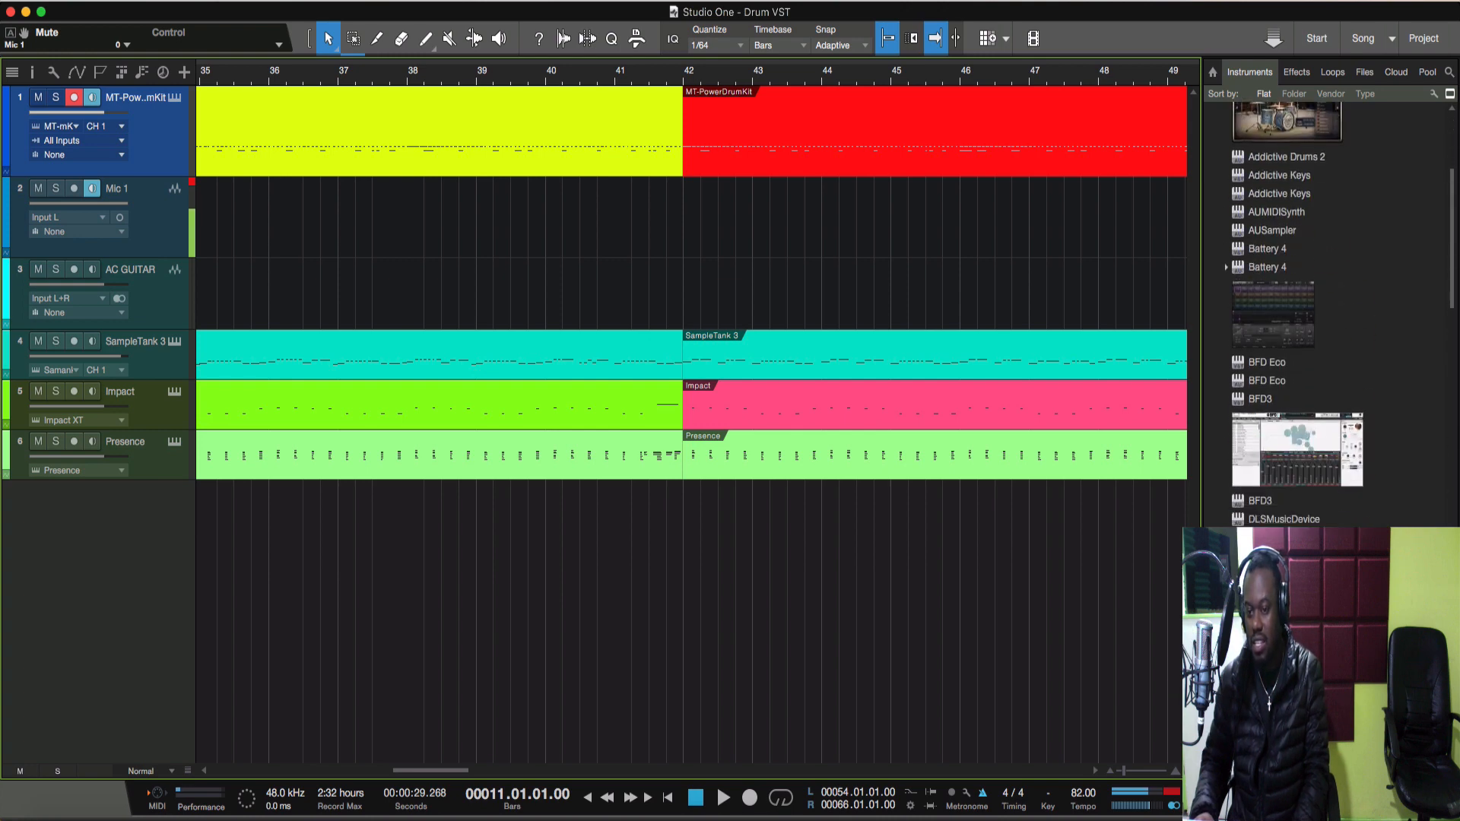
scroll(1323, 586, "up", 5)
scroll(1342, 311, "down", 10)
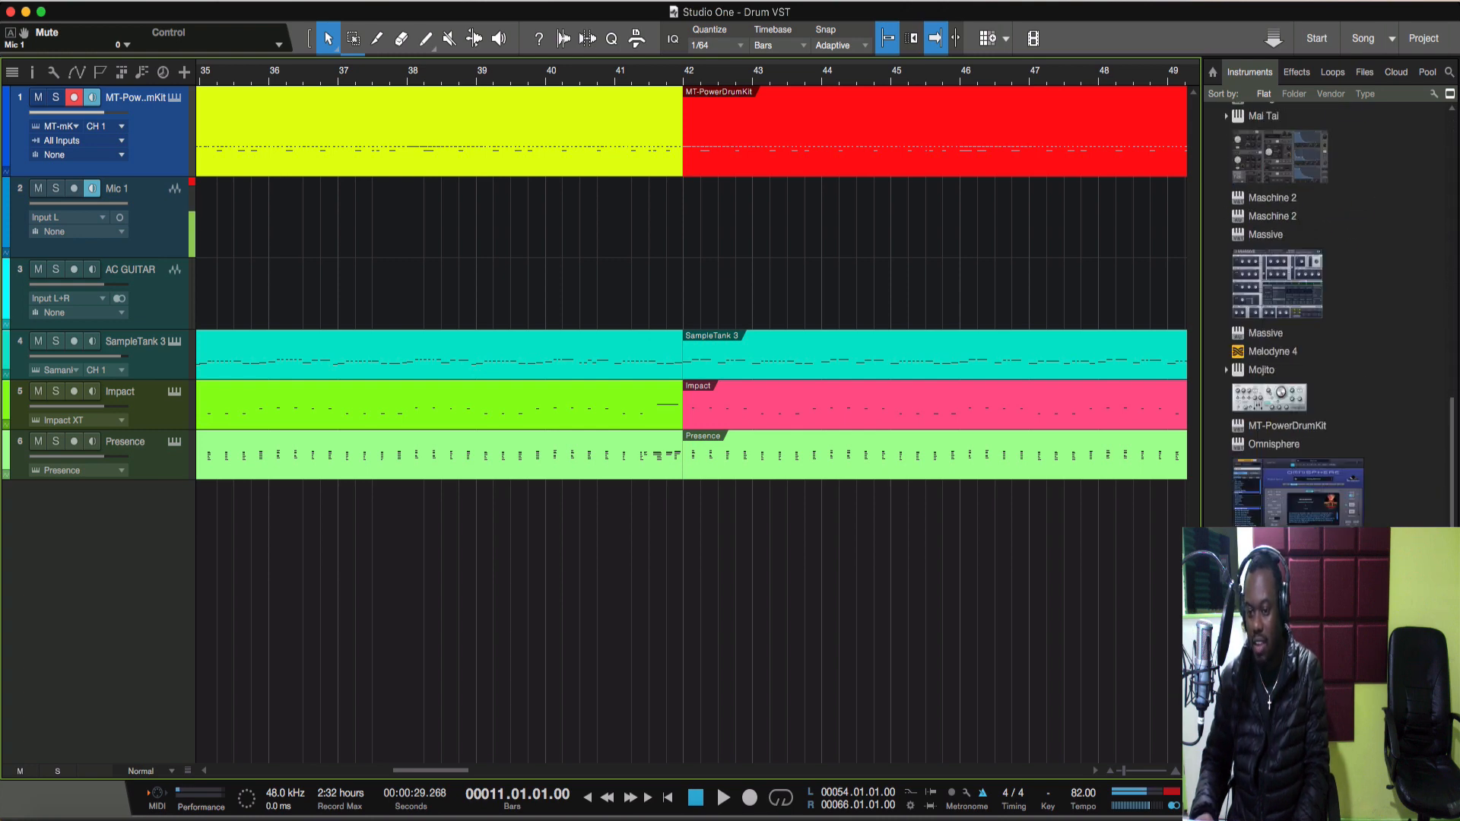
scroll(1308, 319, "up", 10)
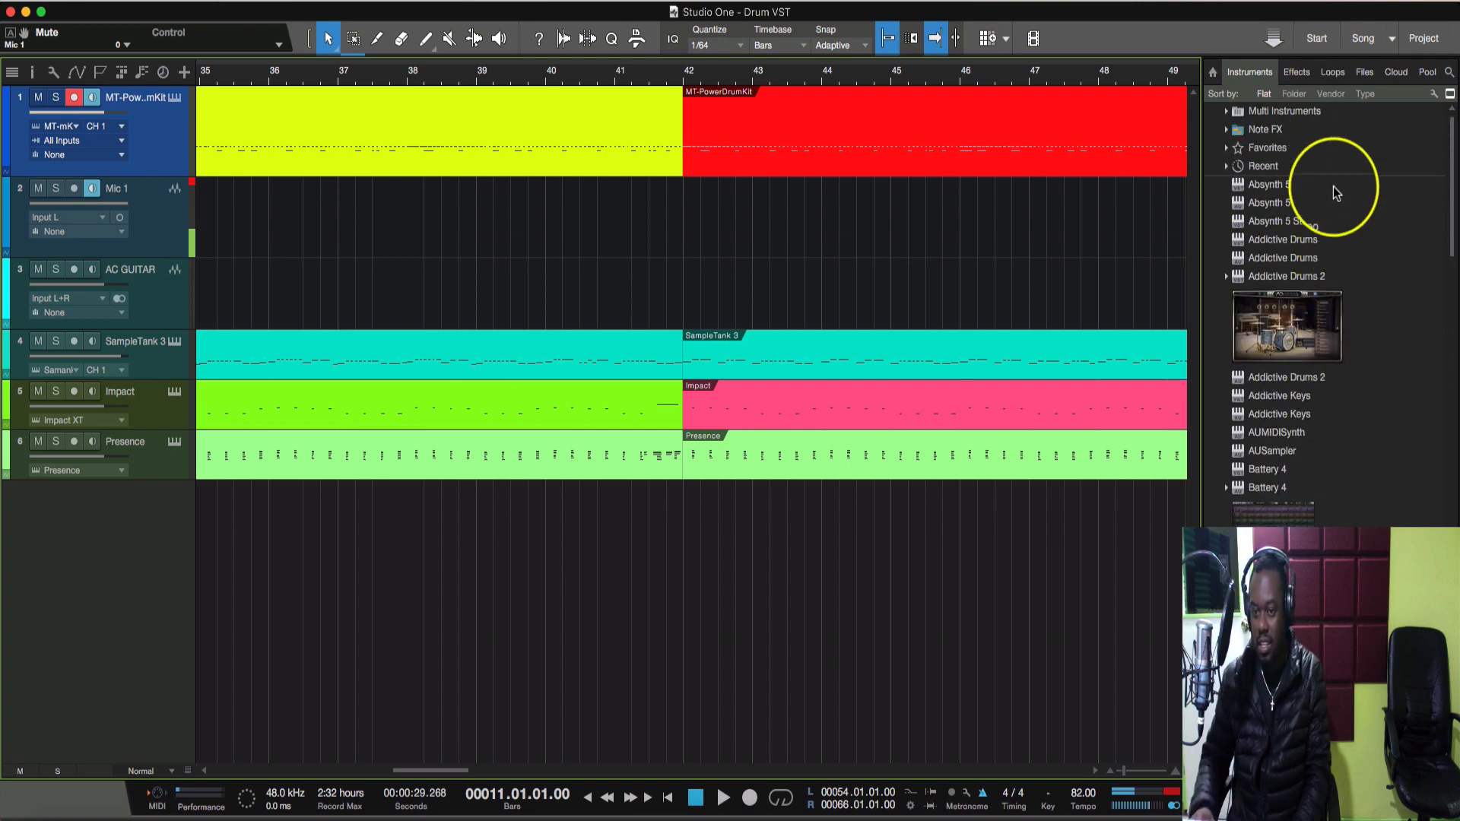
scroll(1327, 228, "down", 8)
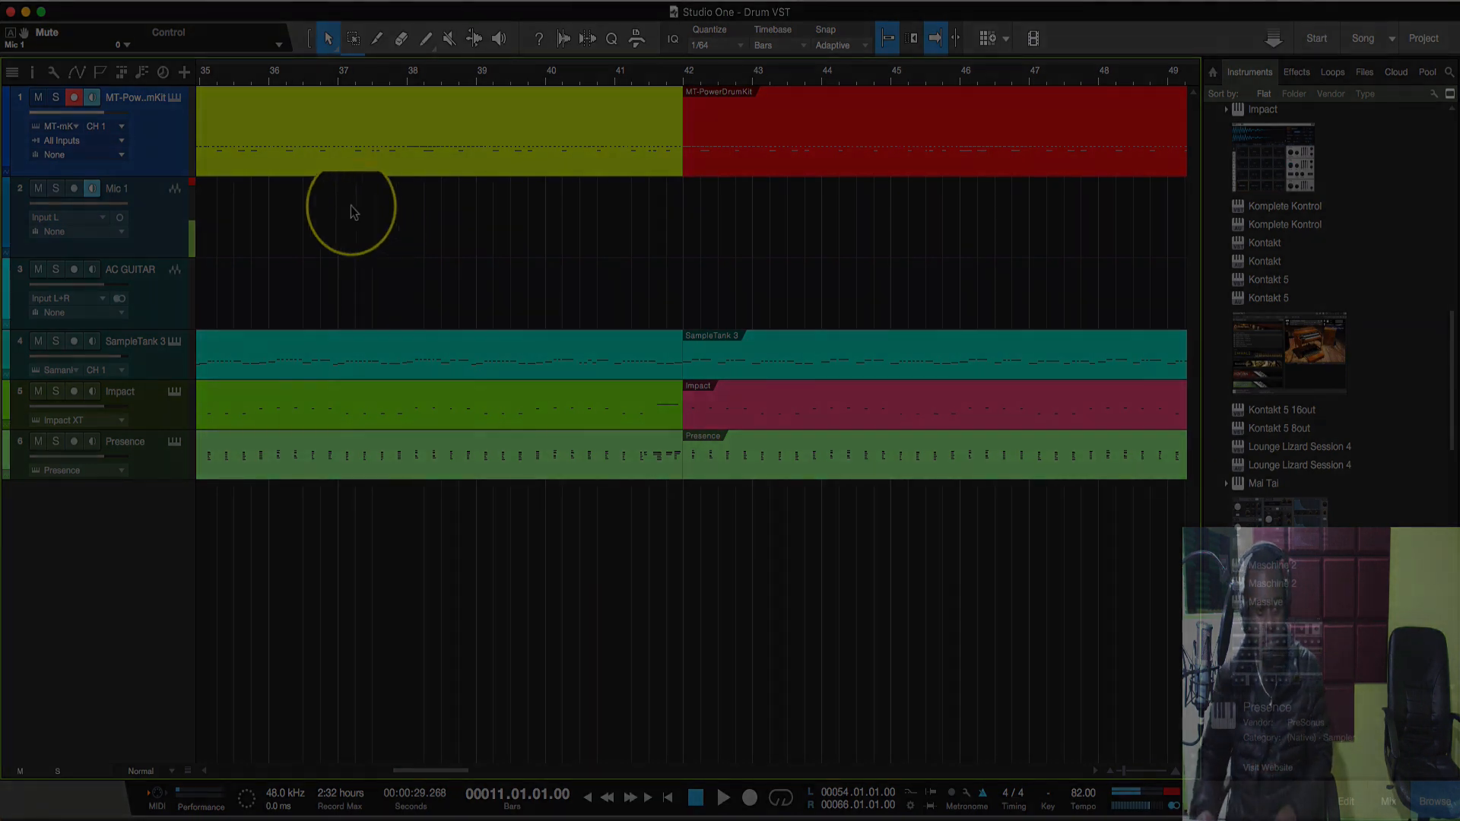
Play the song from bar 11.
key("space")
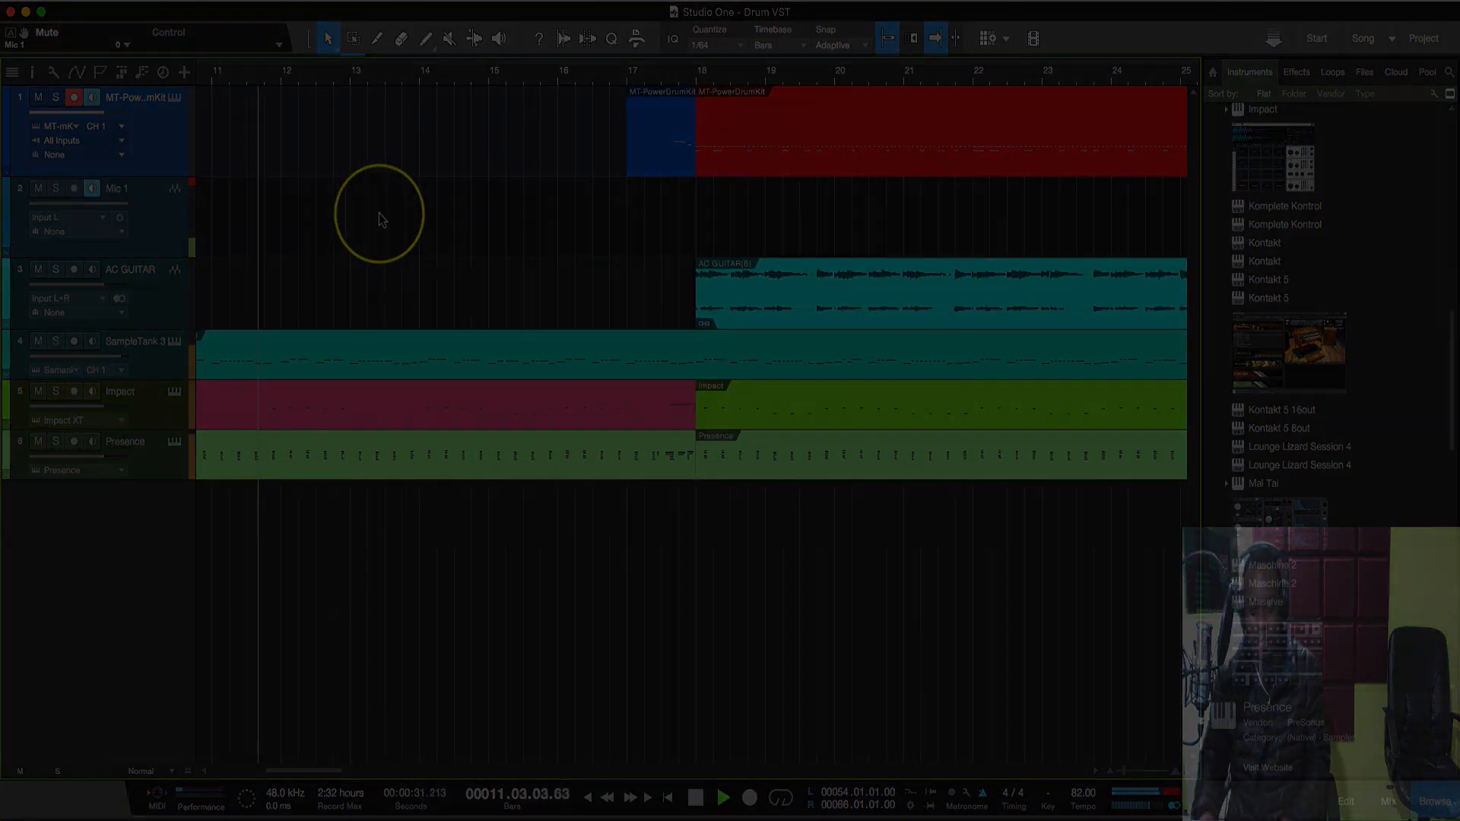